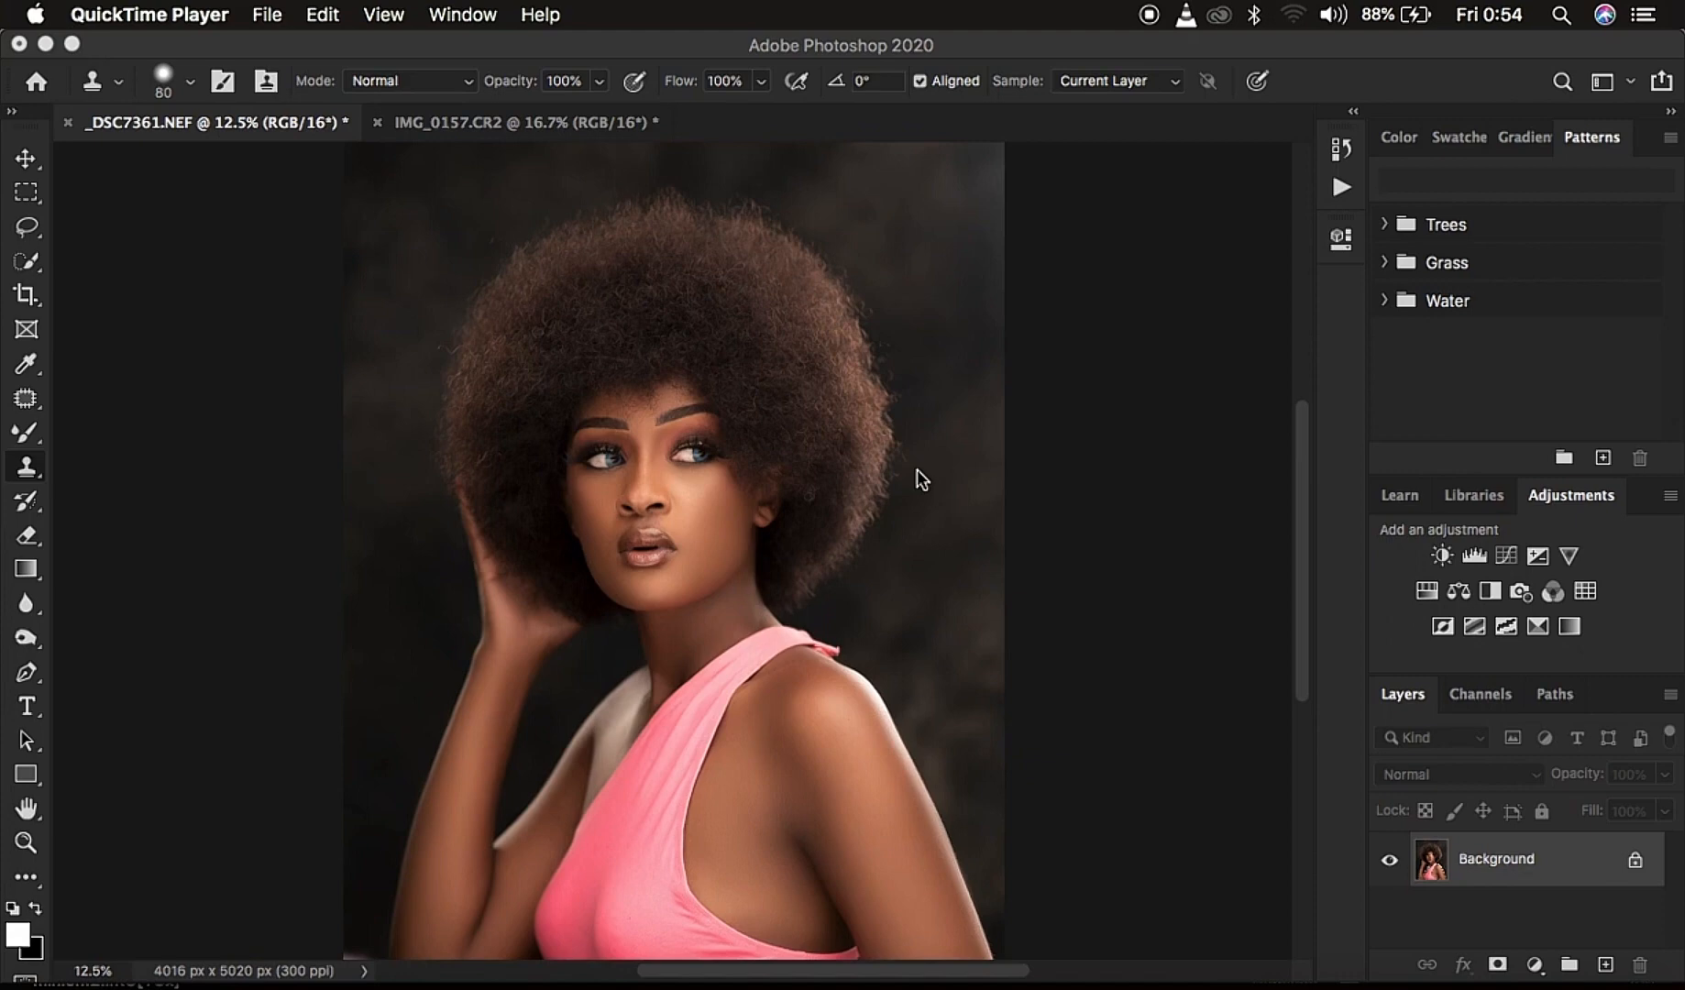
- Activate the Lasso tool and display the Gradients panel
left_click(1165, 216)
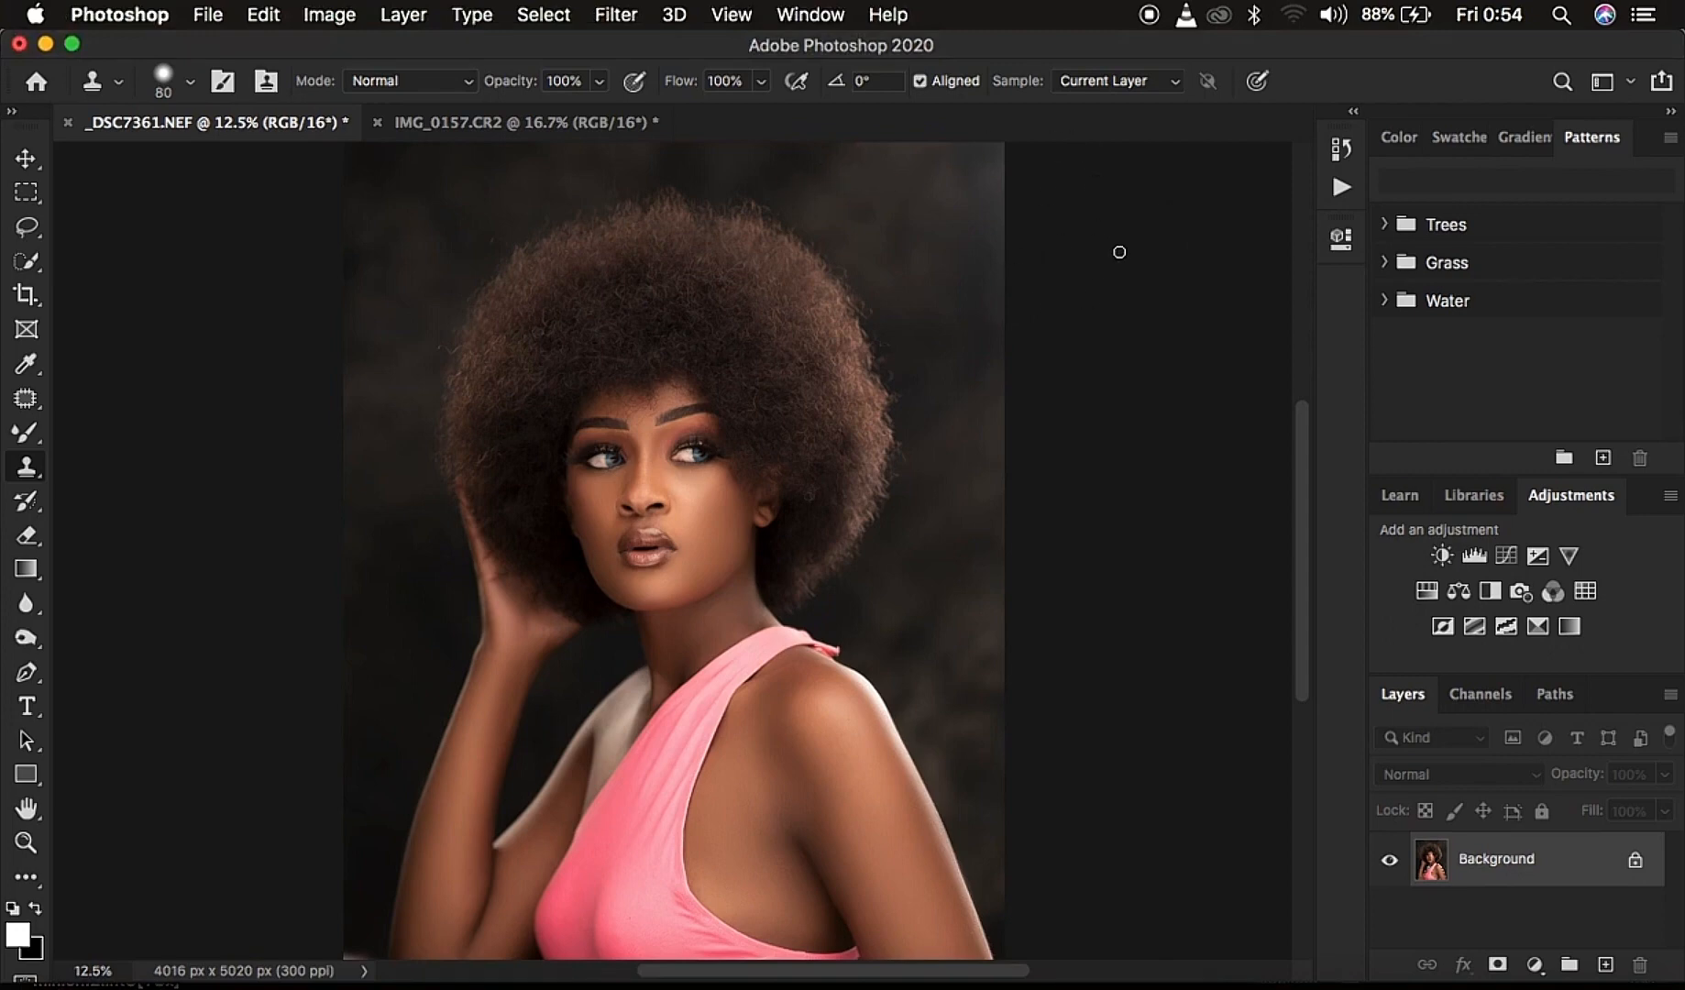
left_click(27, 227)
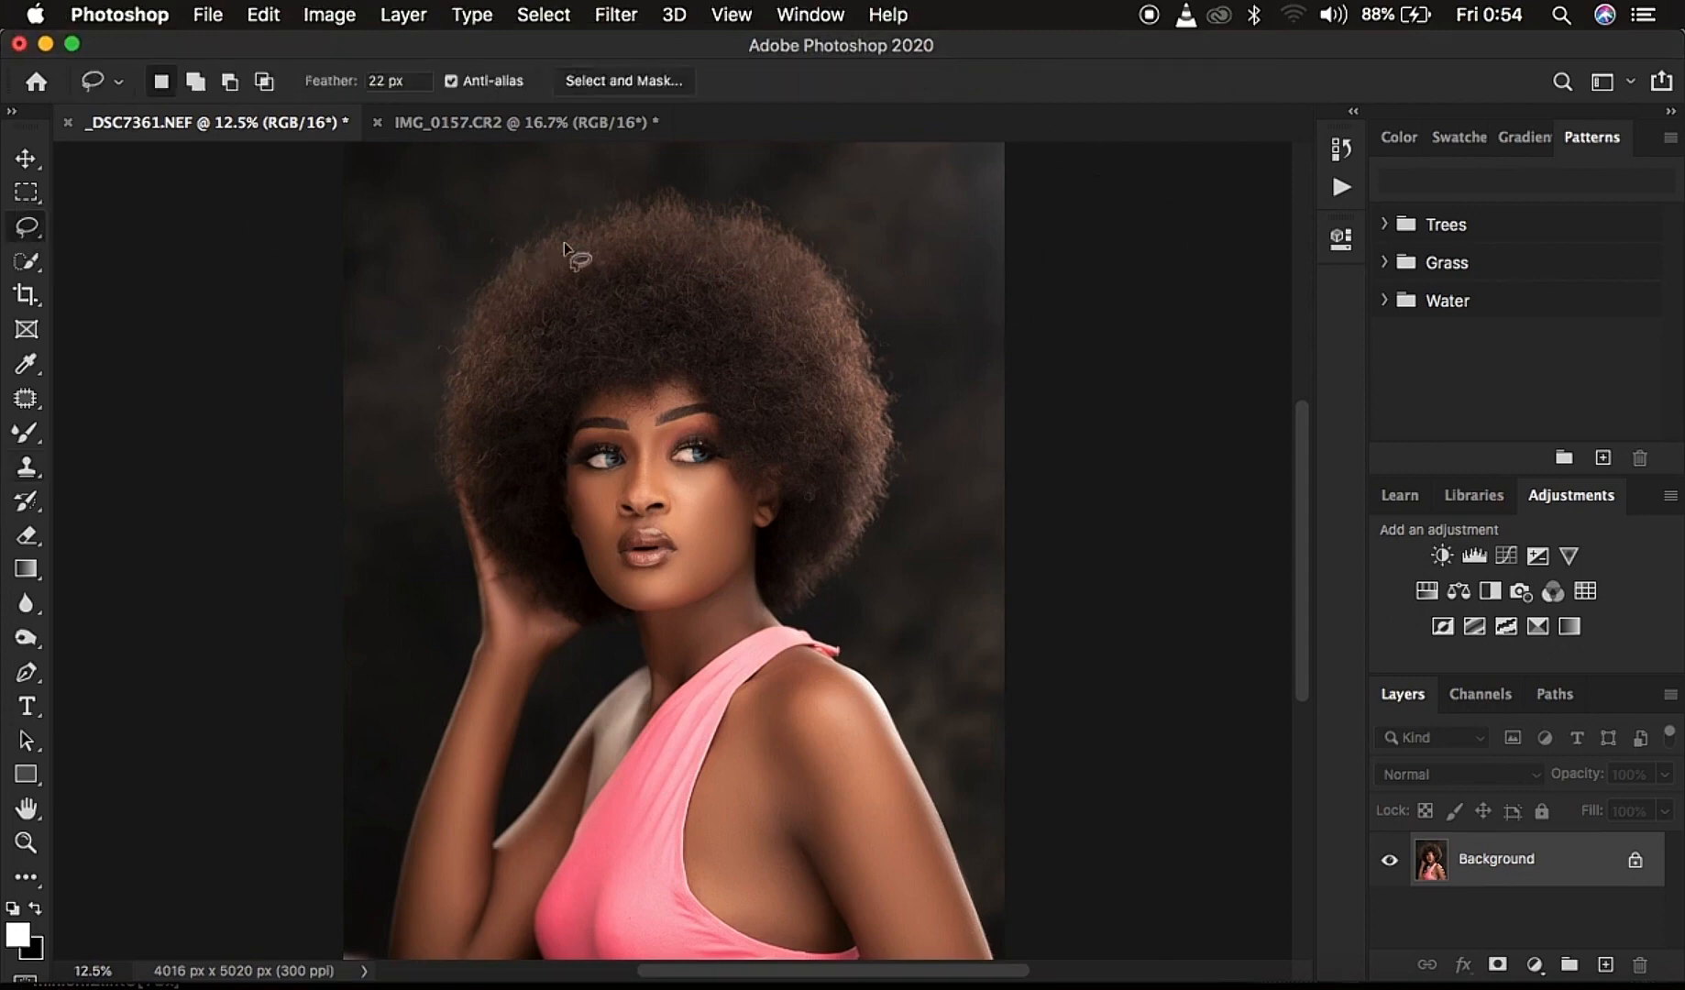
left_click(812, 15)
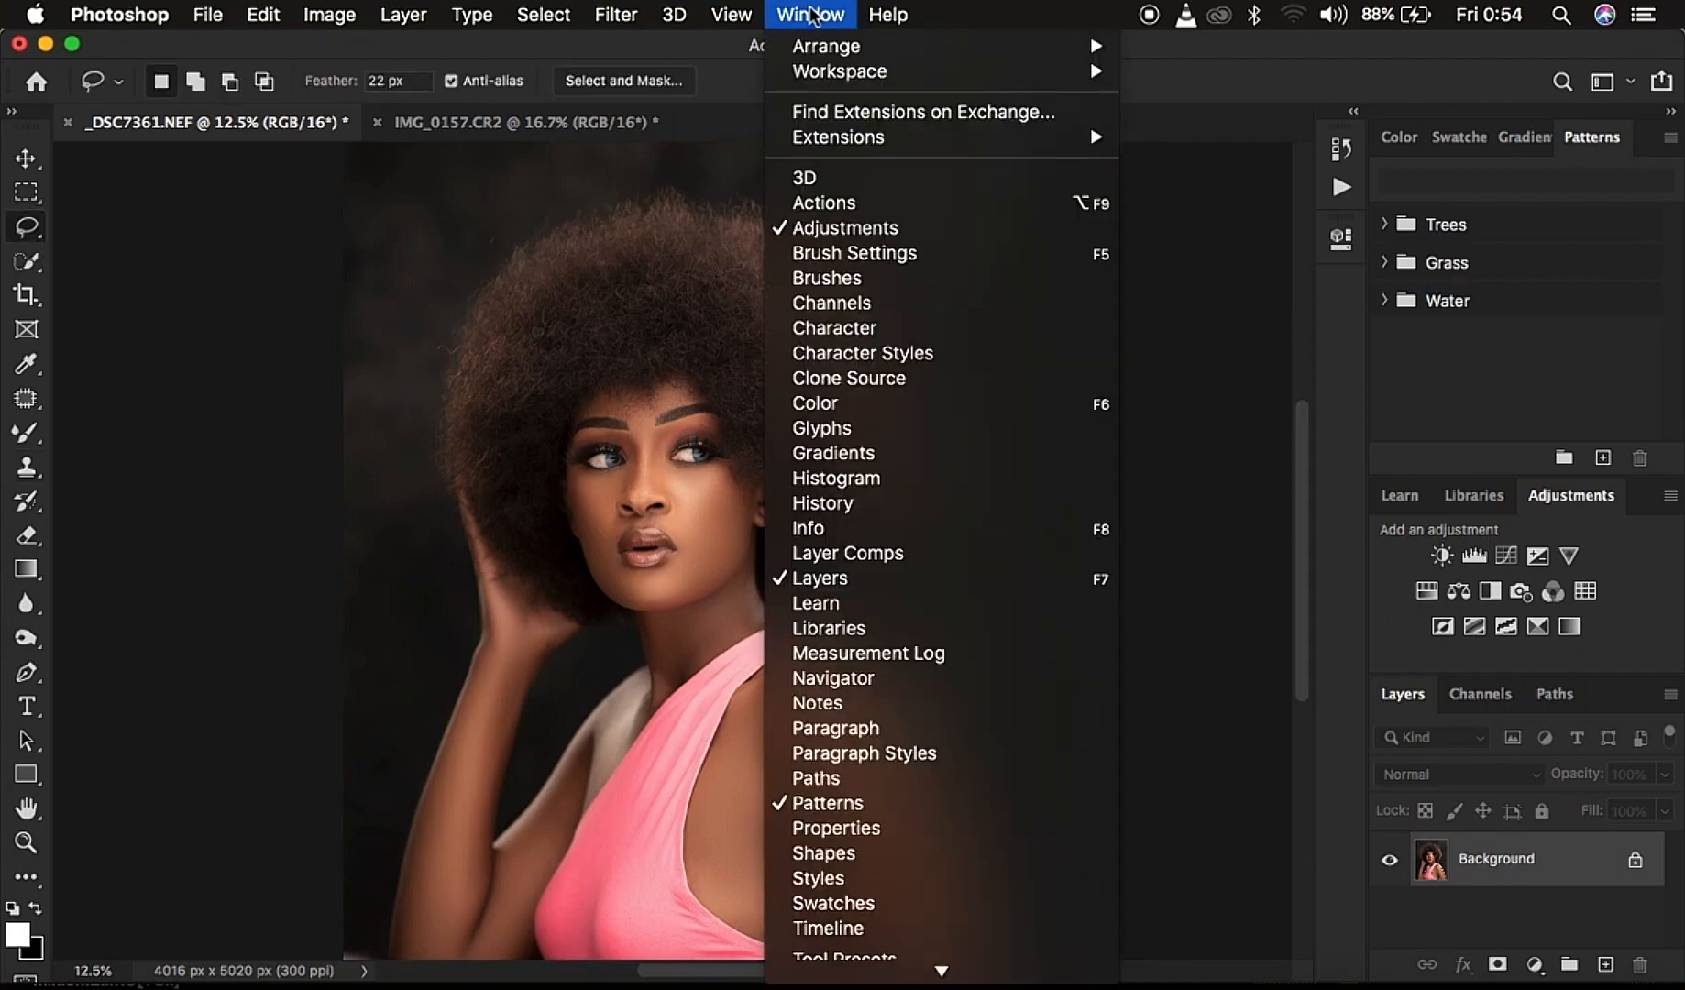
left_click(884, 455)
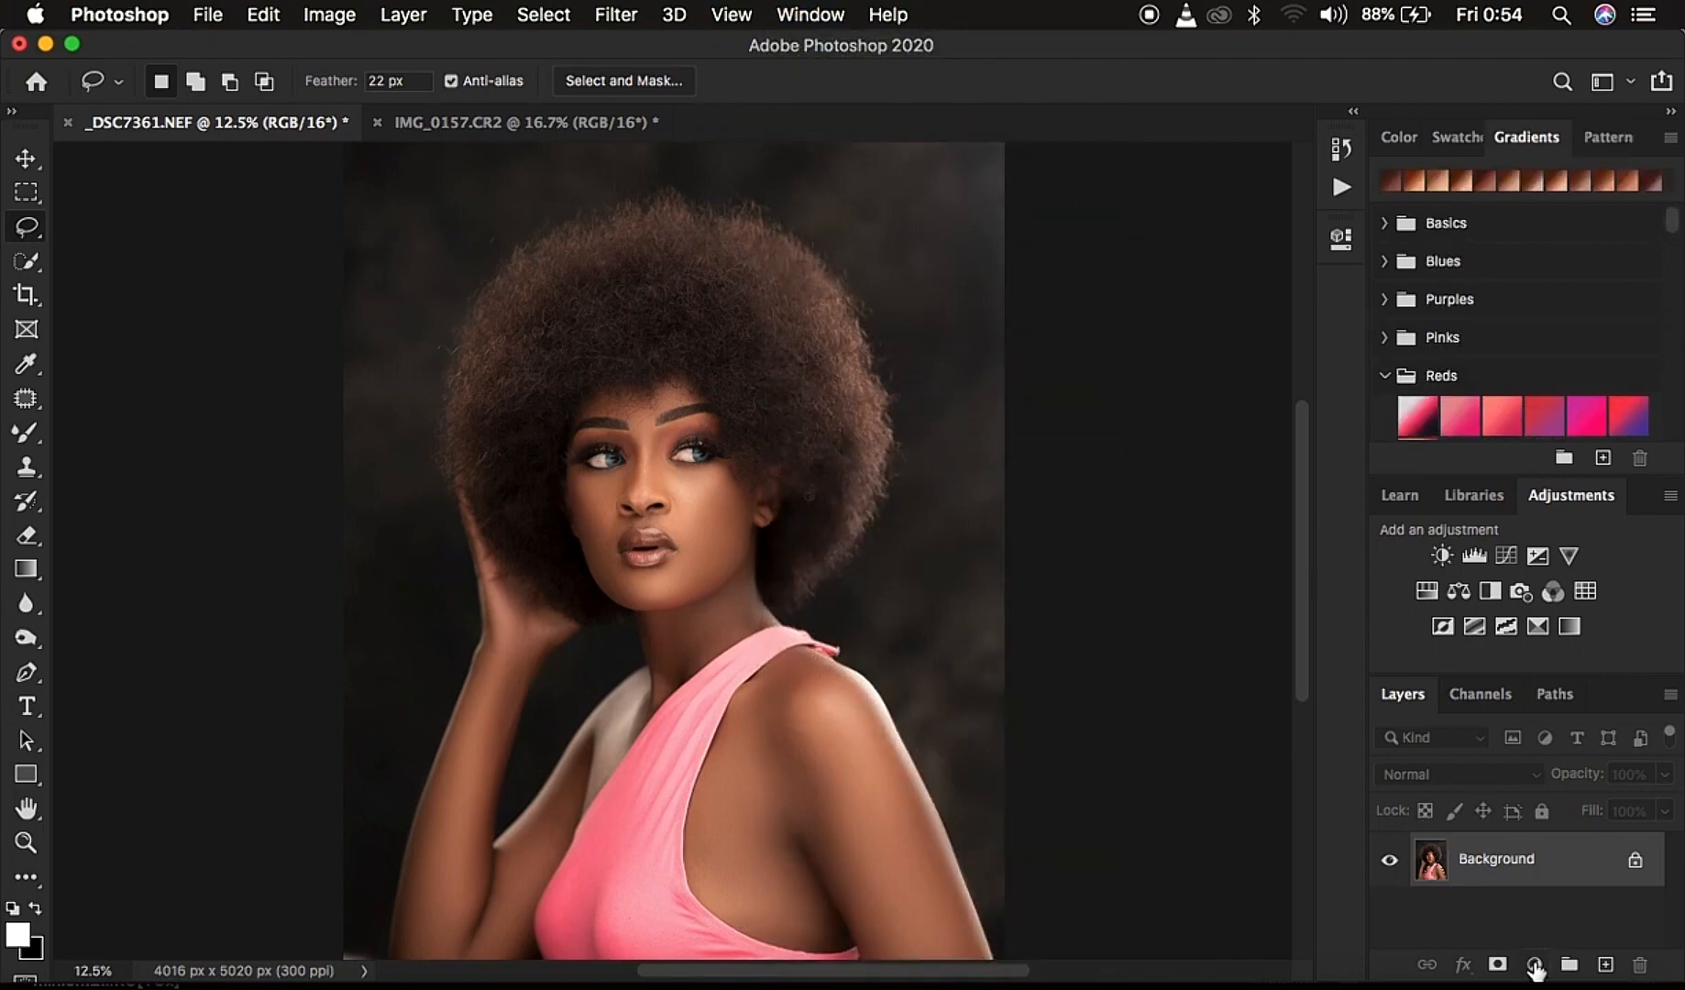
- Add a Gradient Map adjustment layer above the Background layer and open its gradient for editing
left_click(1534, 965)
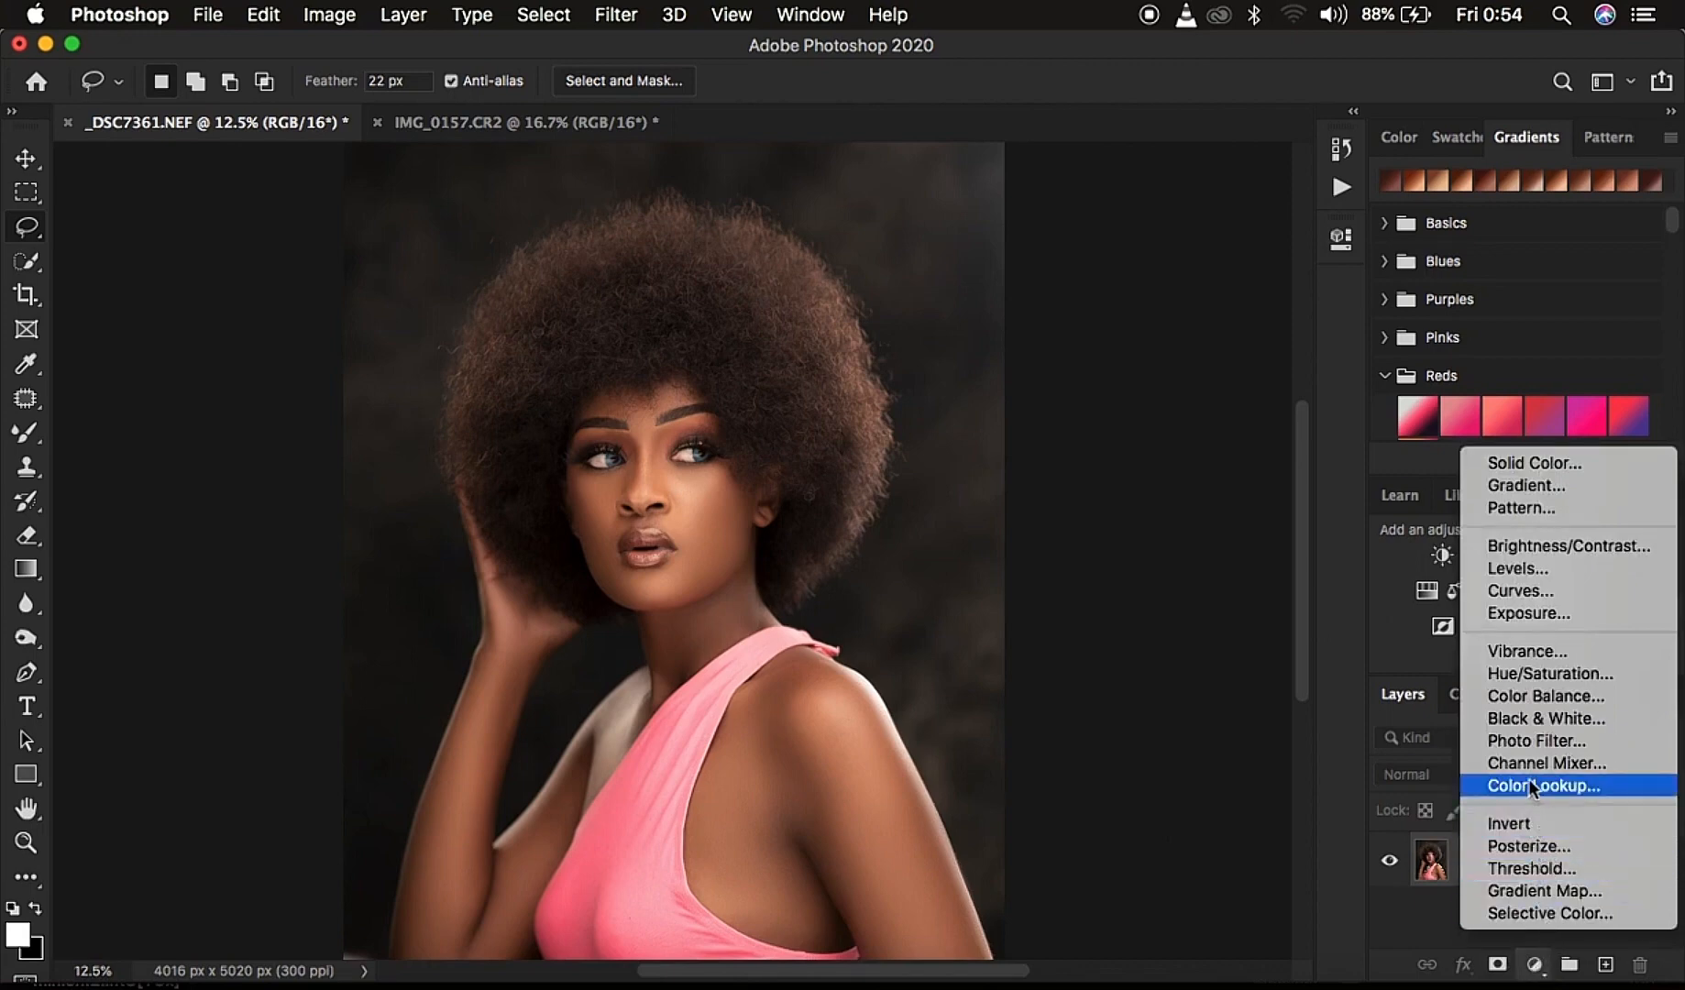
left_click(1541, 890)
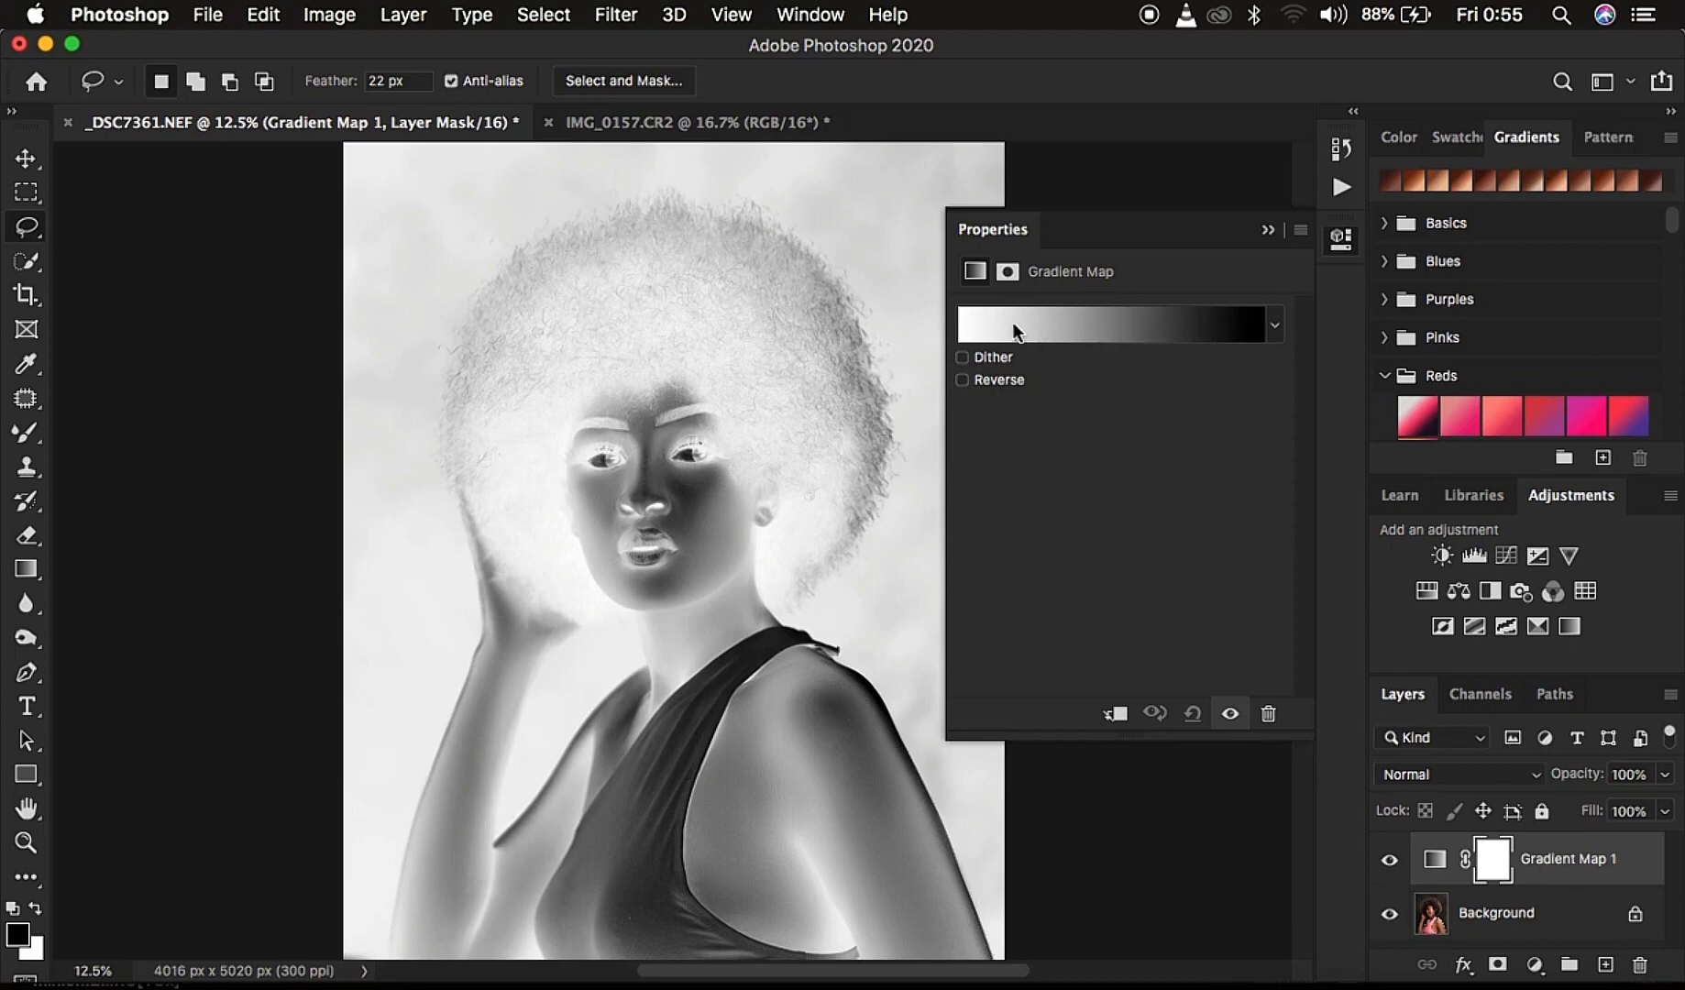
left_click(1109, 328)
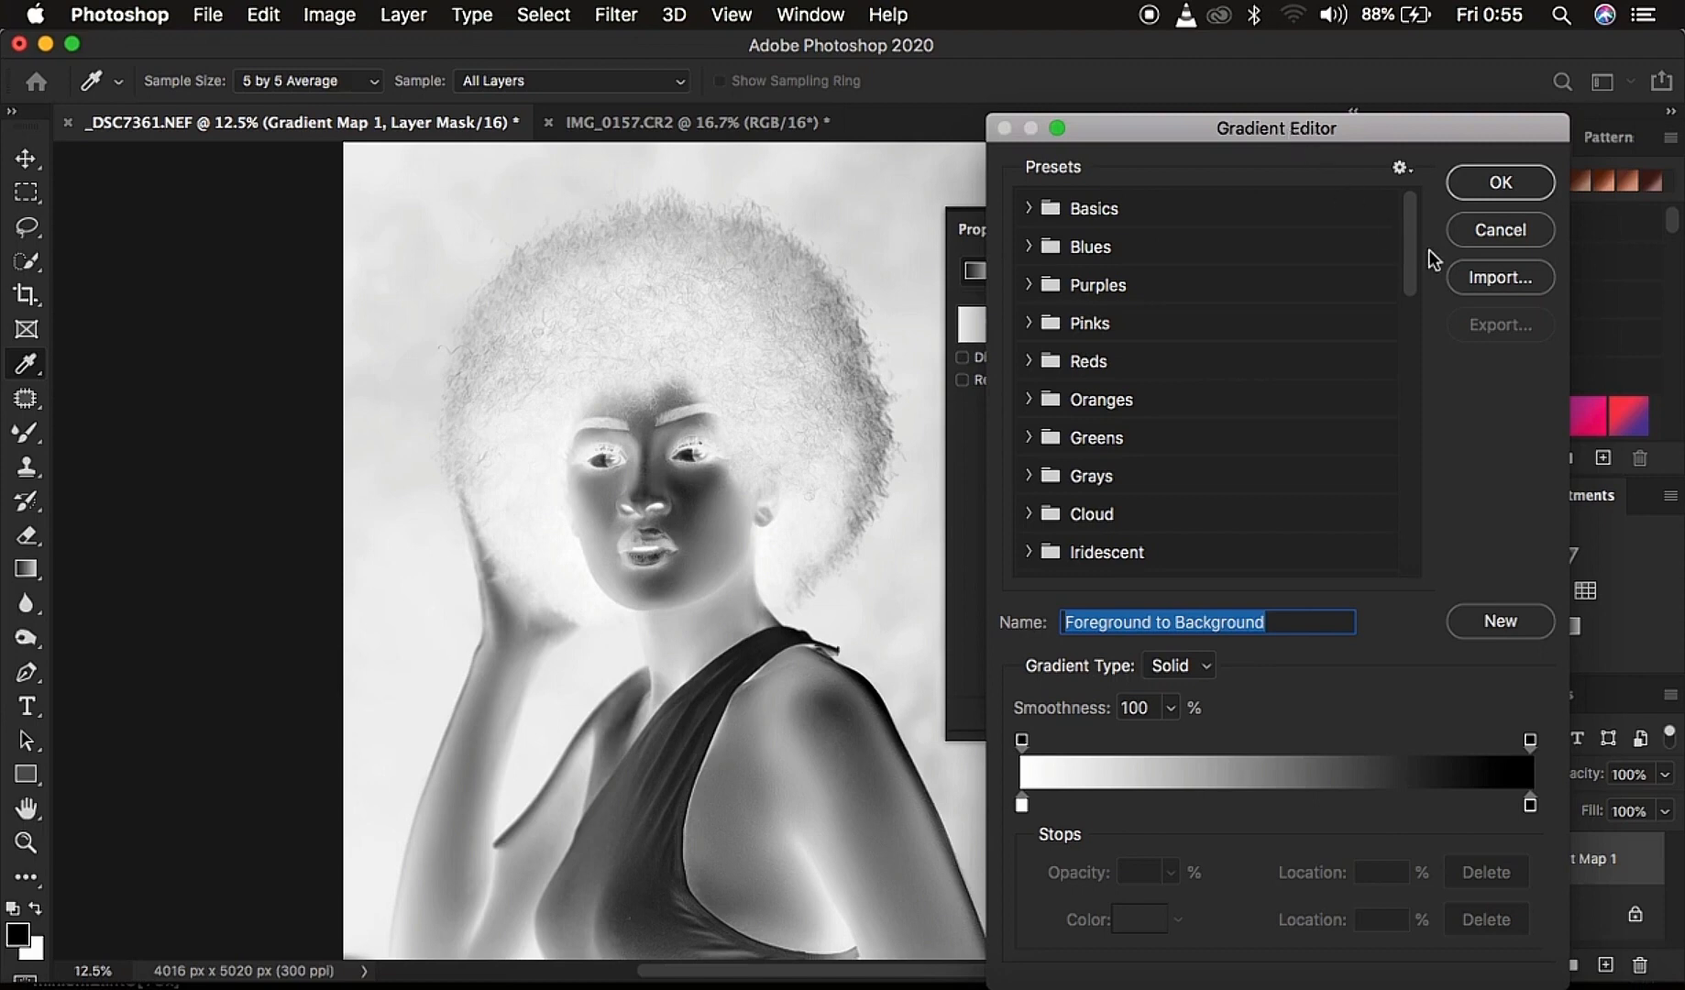
left_click(1494, 280)
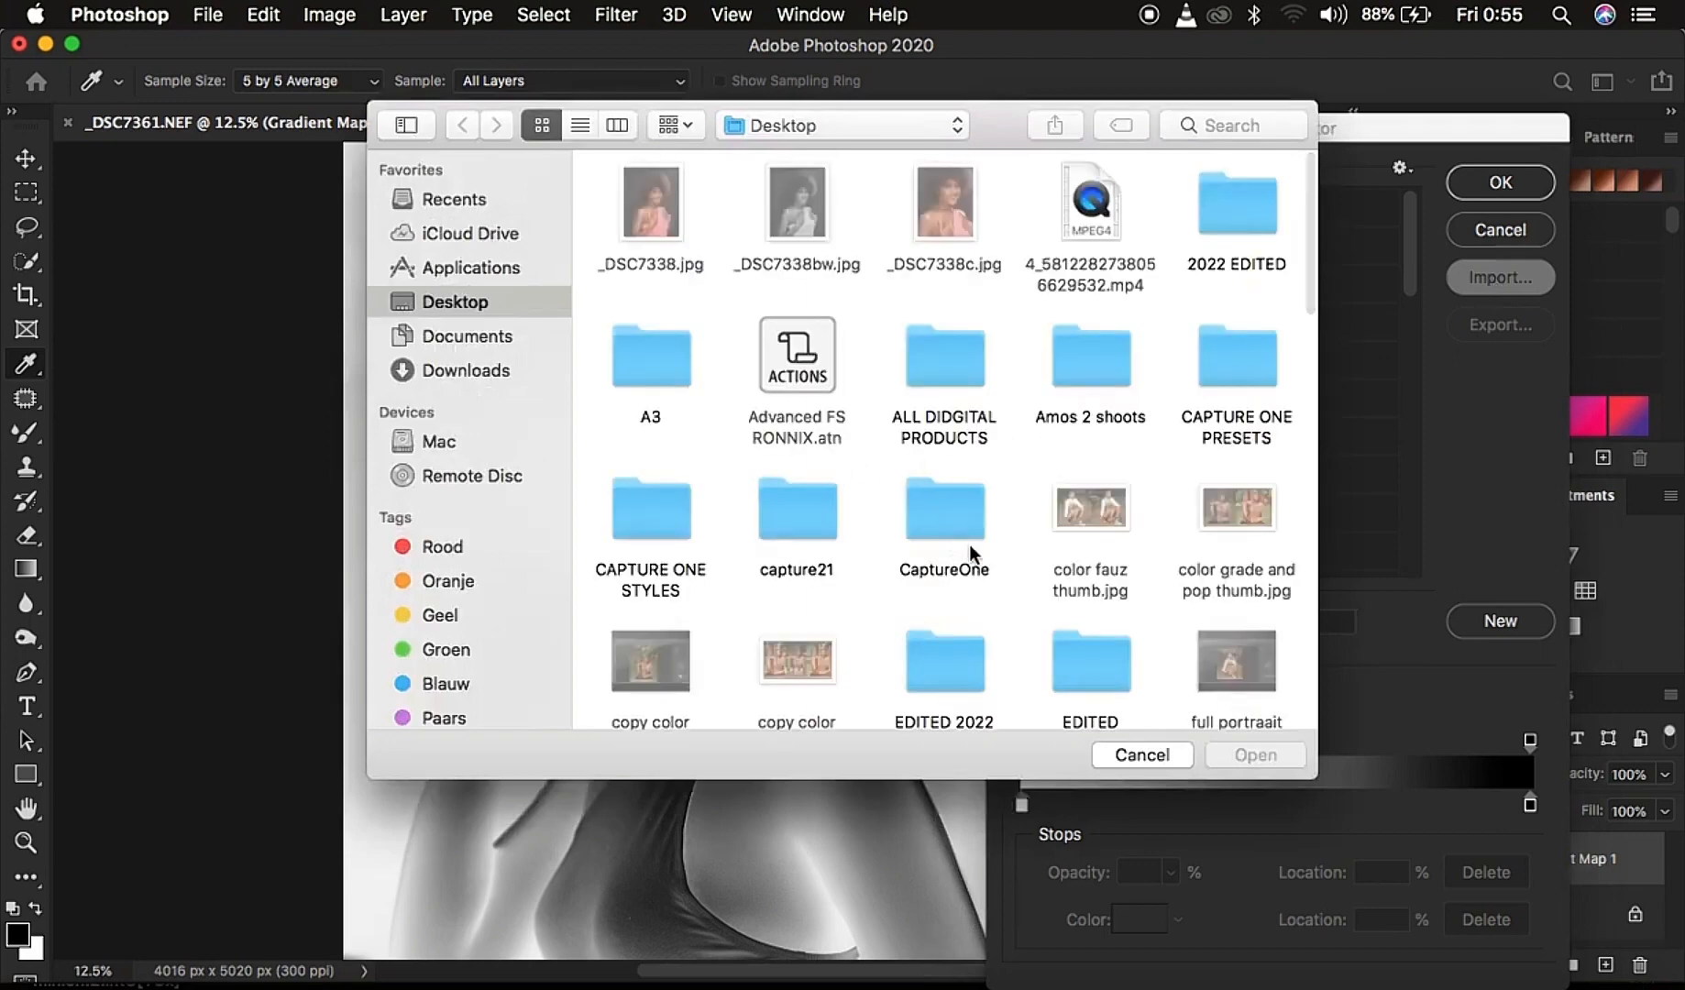
scroll(969, 547, "down", 10)
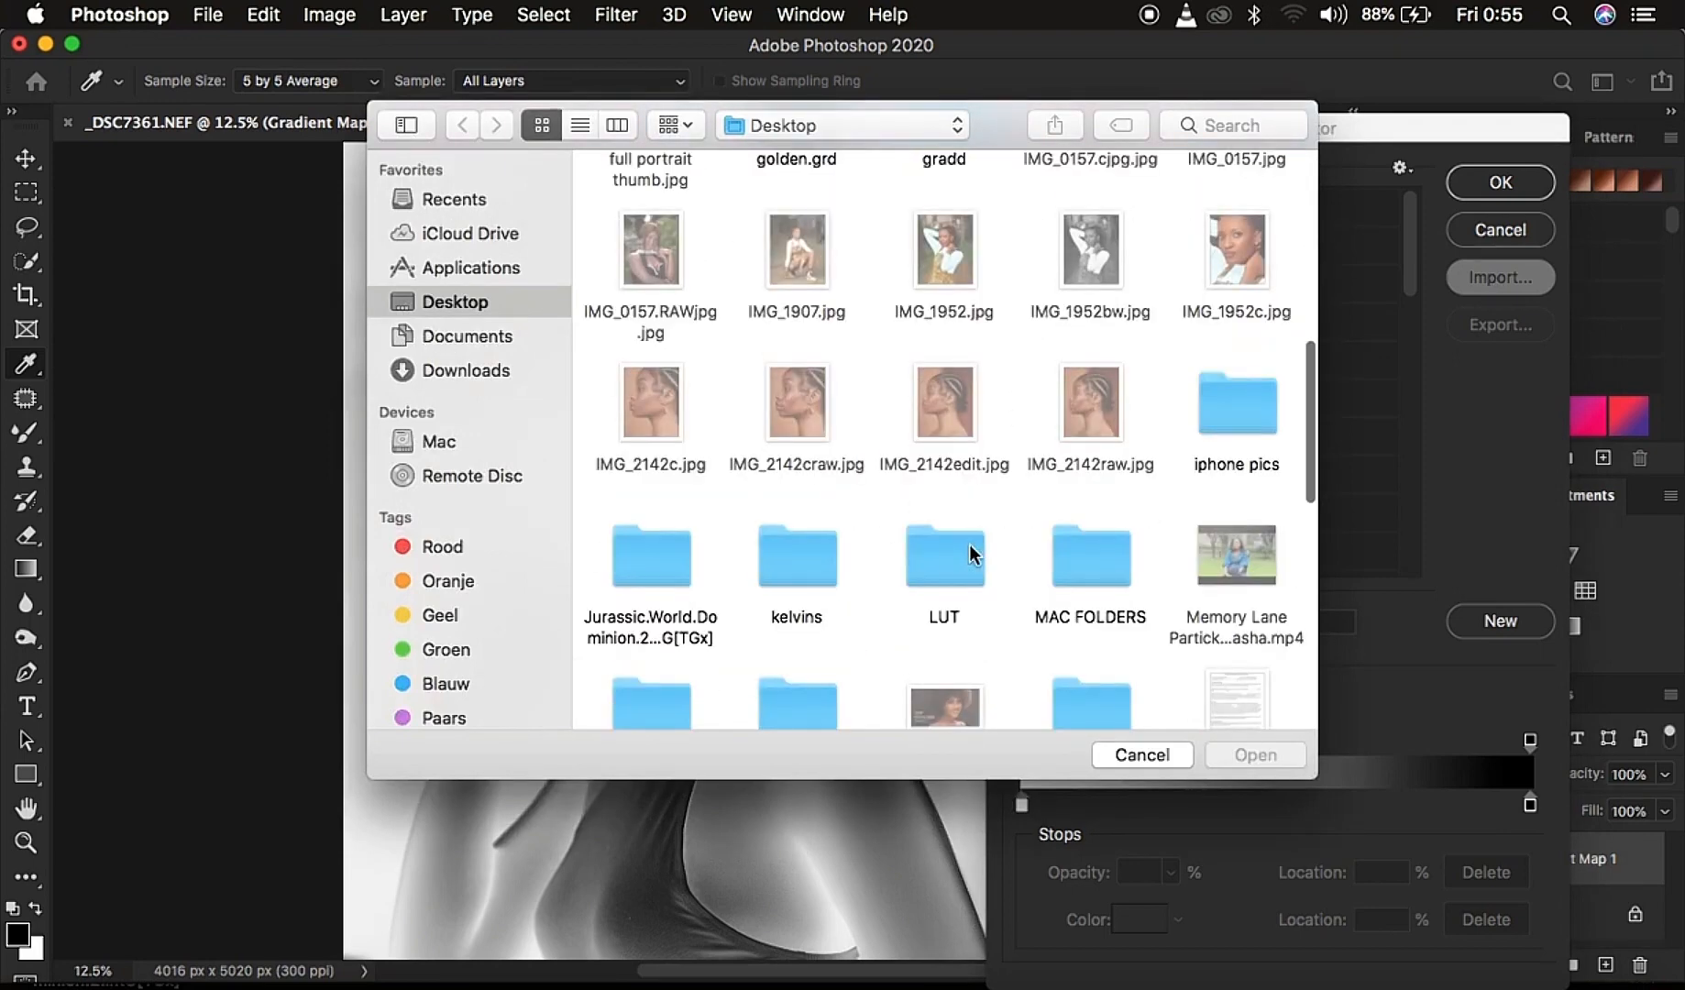
scroll(970, 549, "up", 5)
scroll(970, 549, "down", 8)
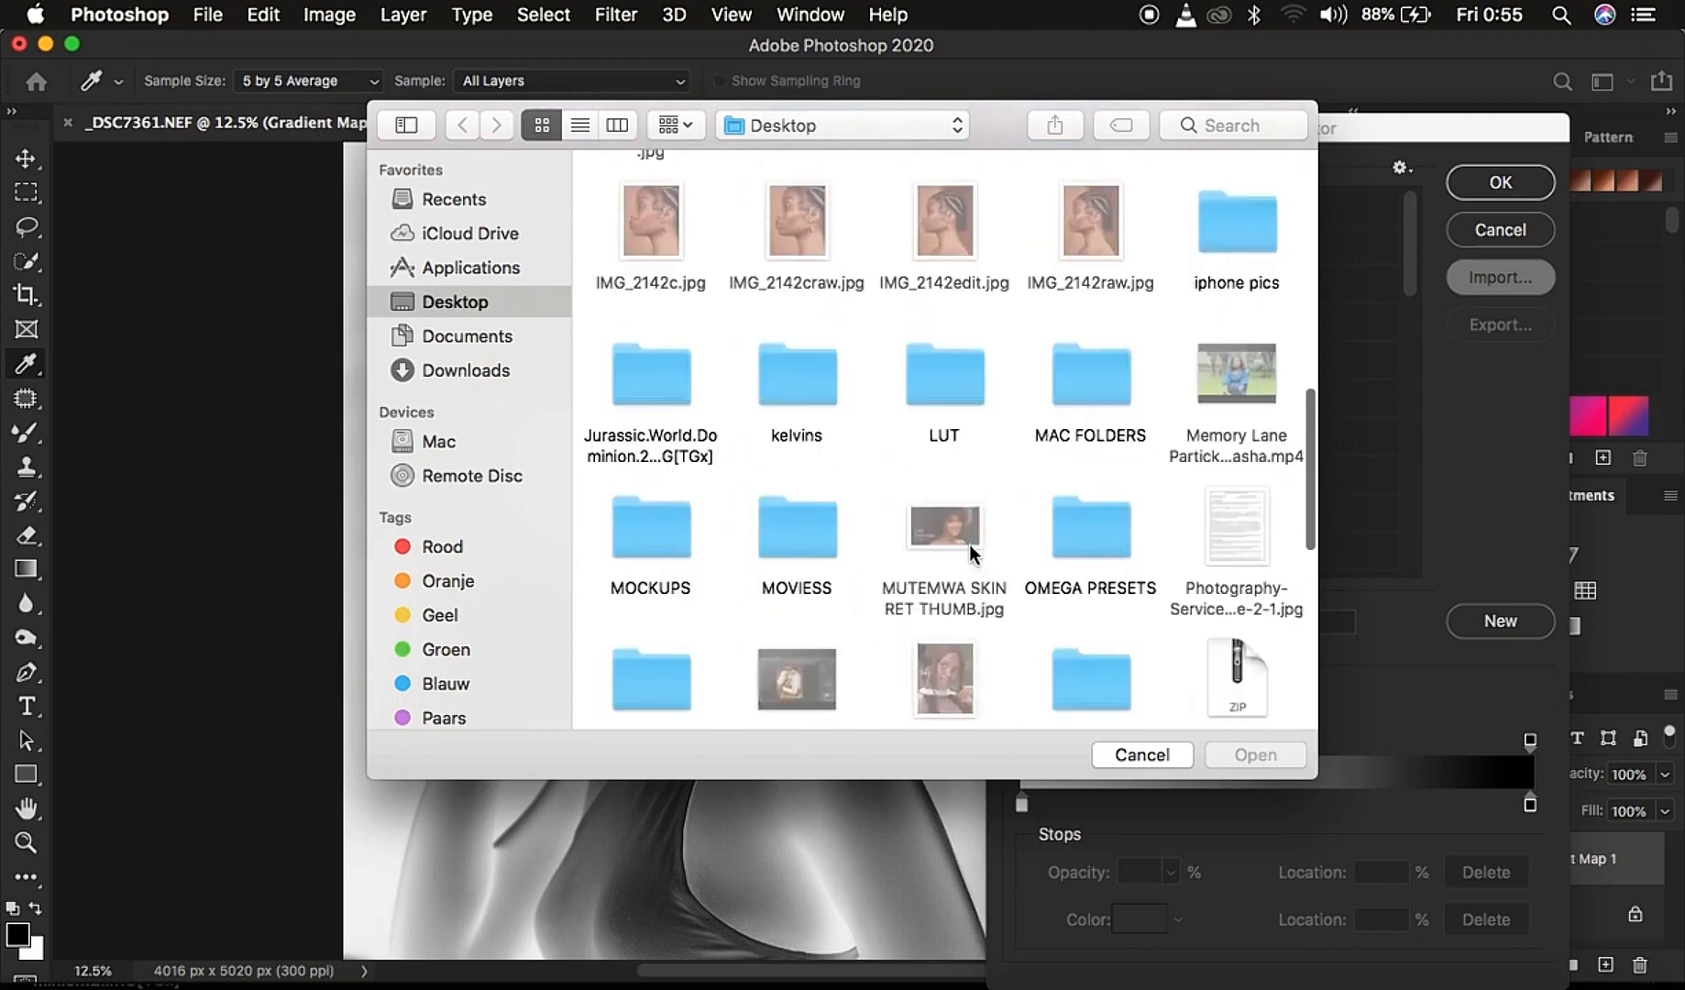
scroll(969, 544, "down", 5)
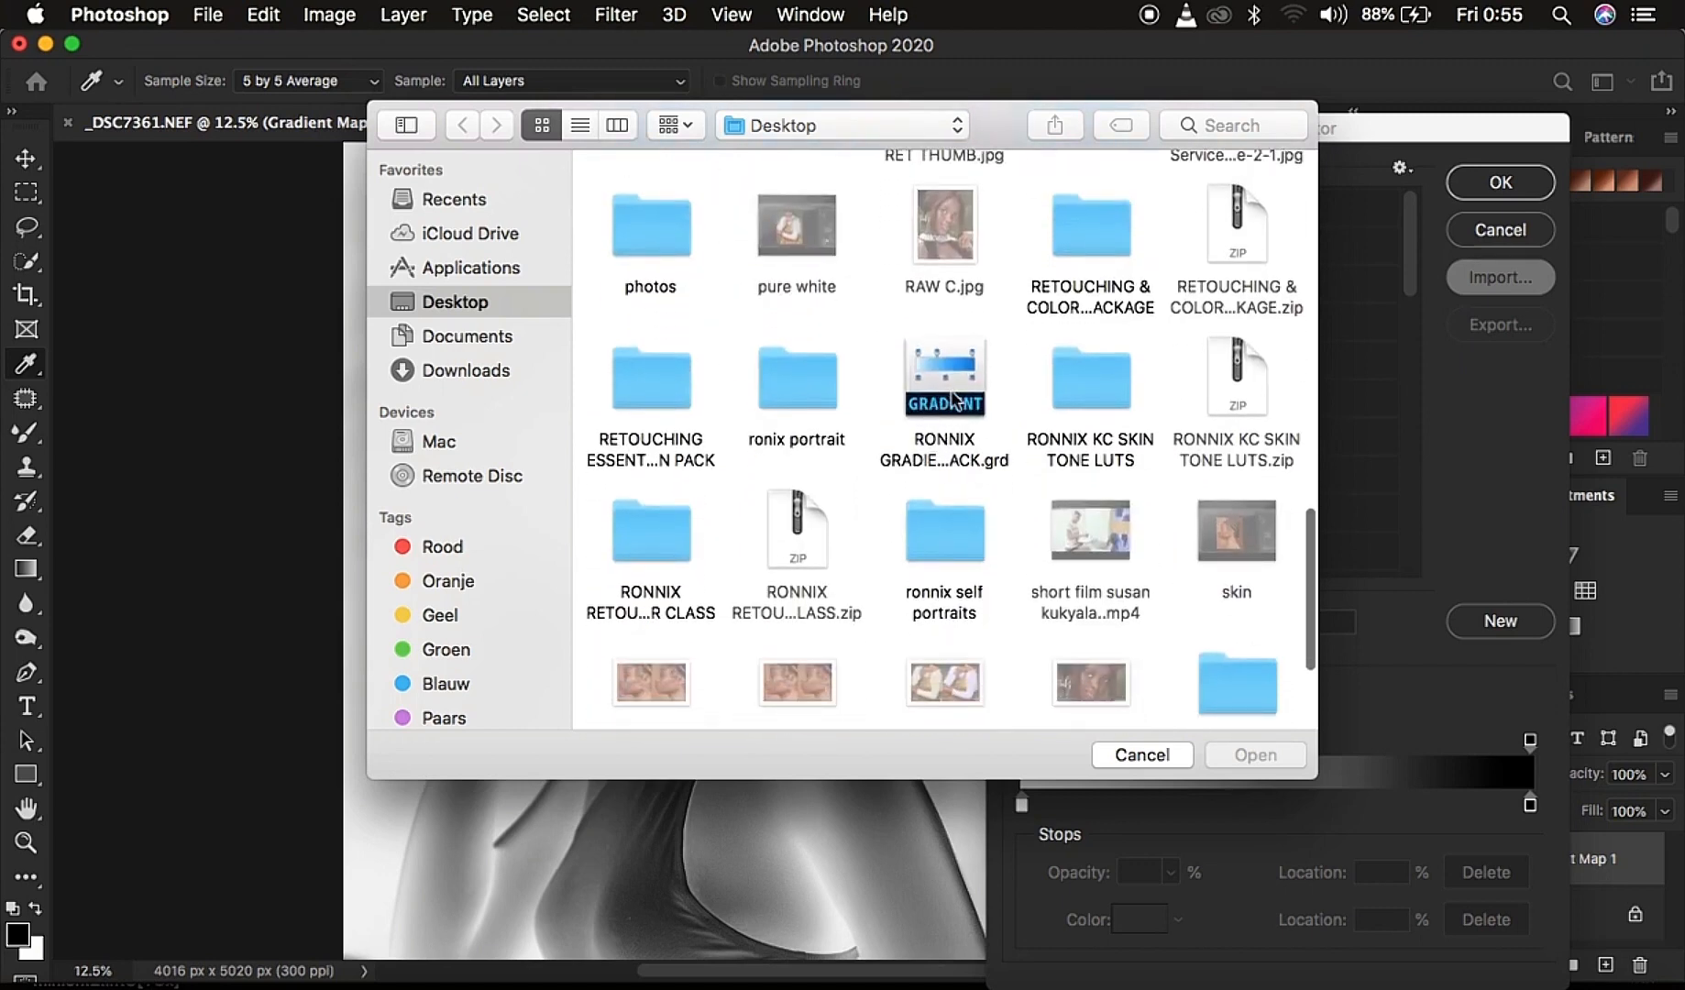
left_click(953, 394)
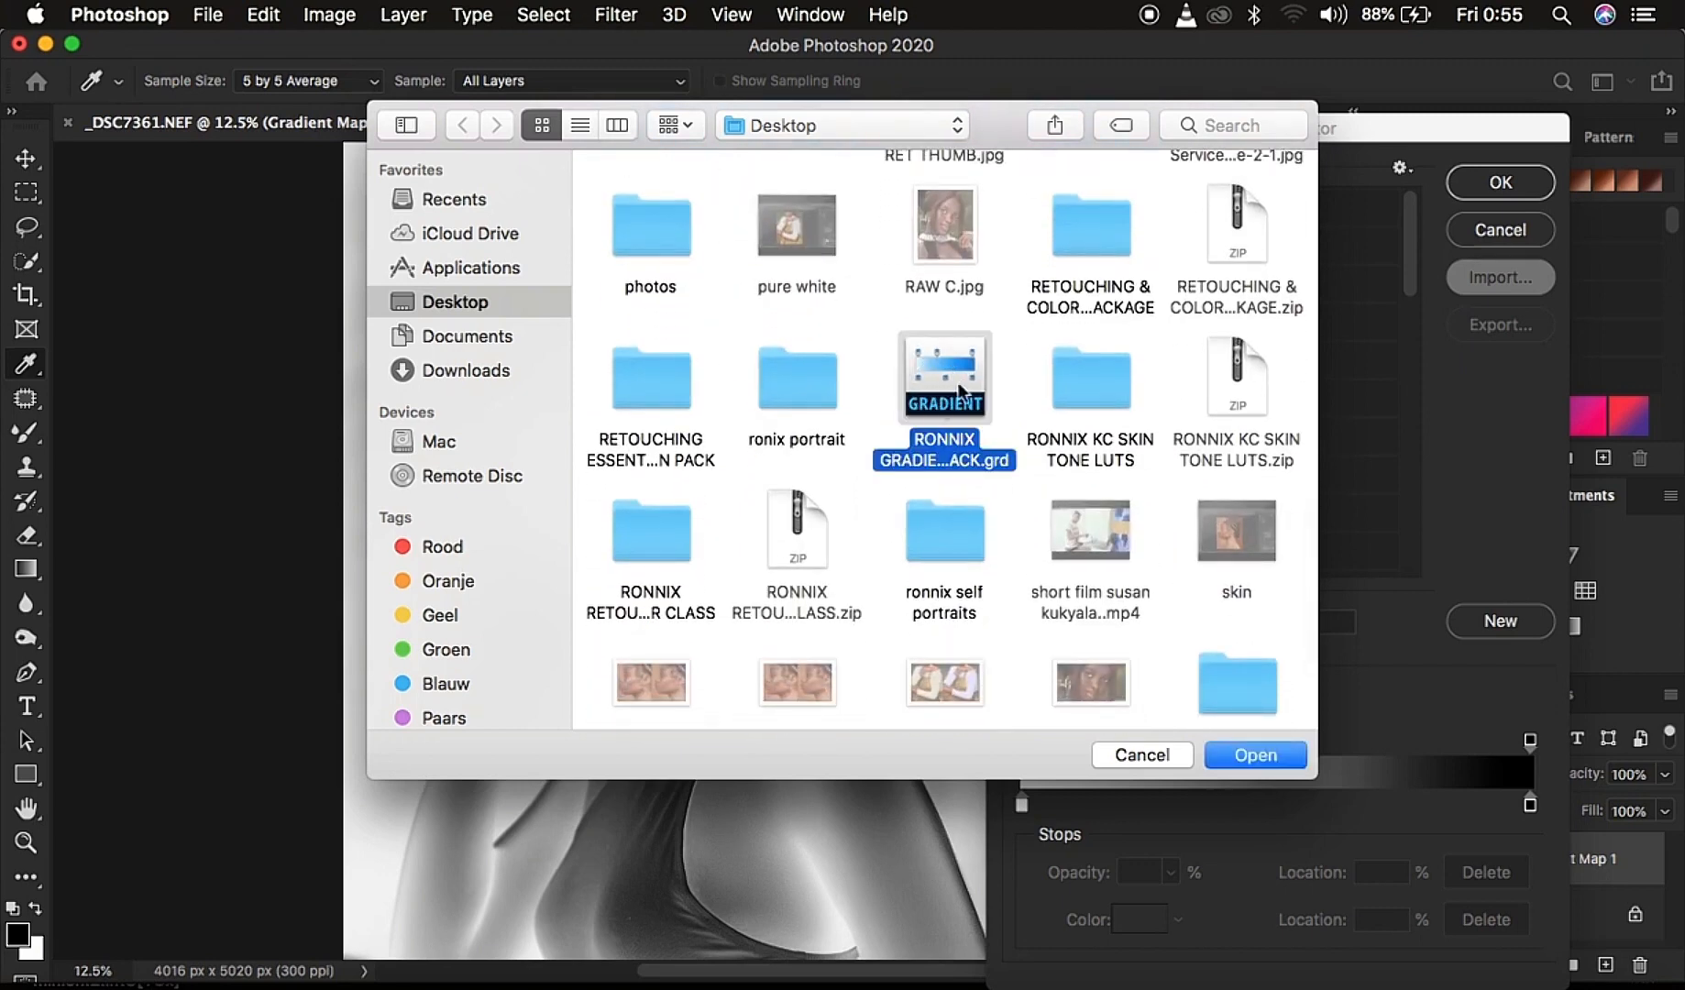
left_click(1141, 754)
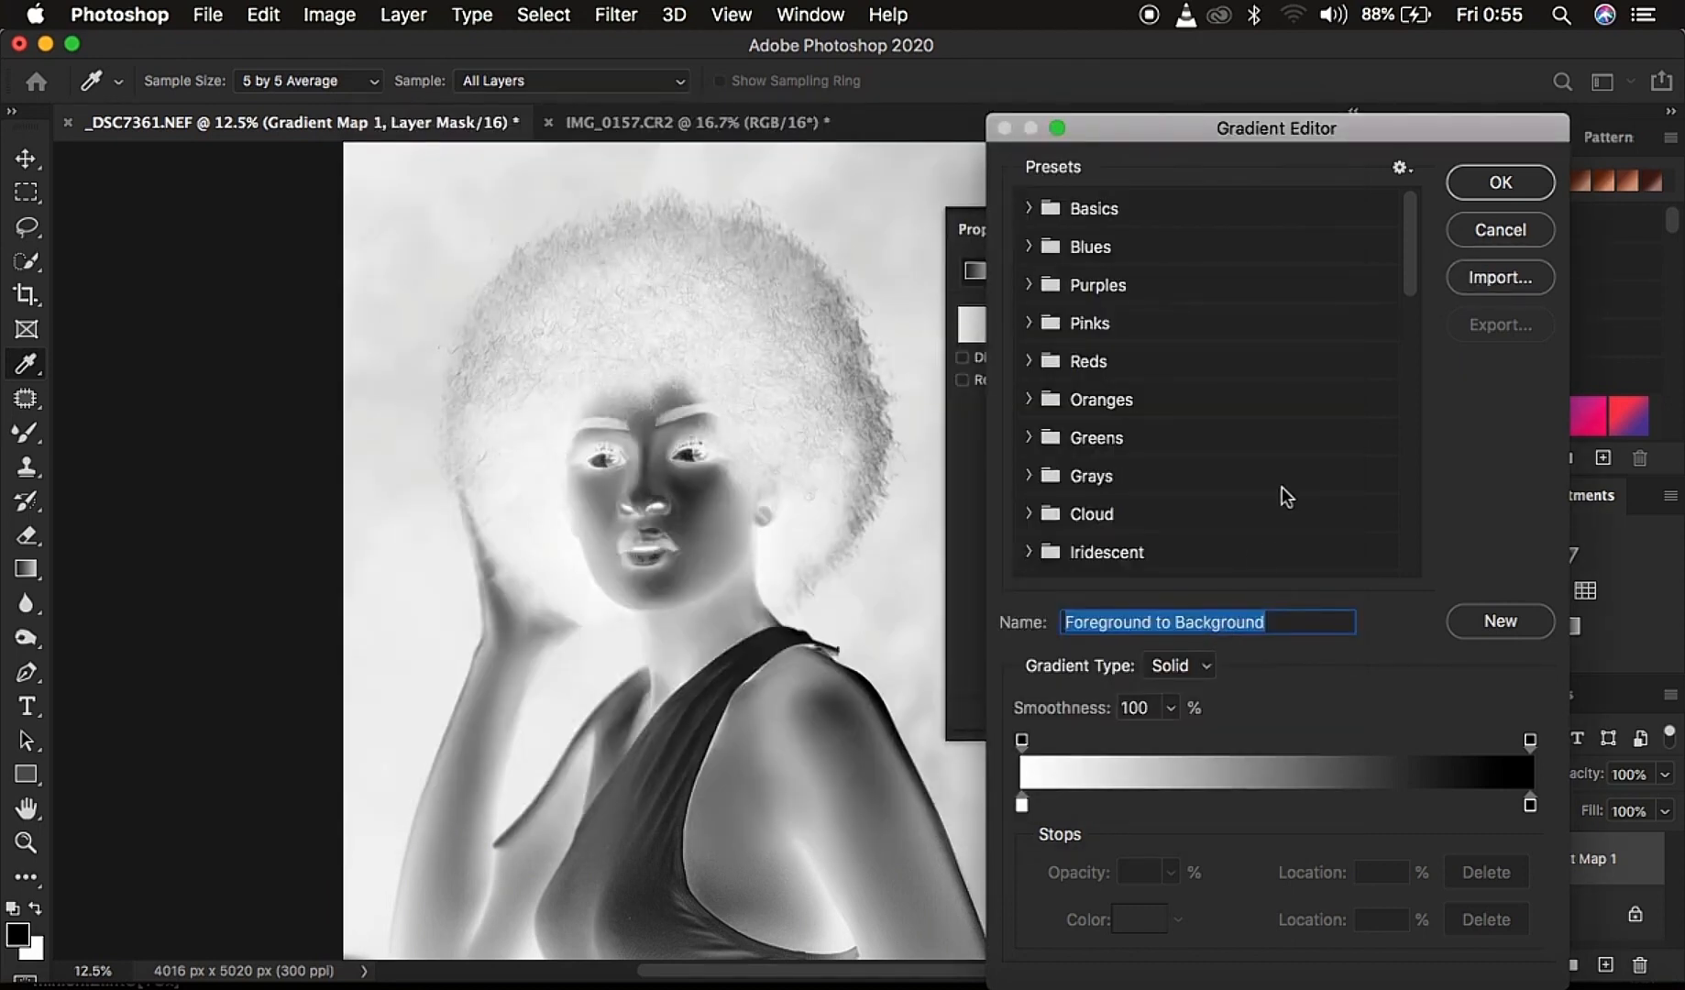
- Apply the RL 4 preset from the RONNIX GRADIENT PACK inside RONNIX GRADIENT PACK 2 to the gradient map
scroll(1317, 425, "down", 10)
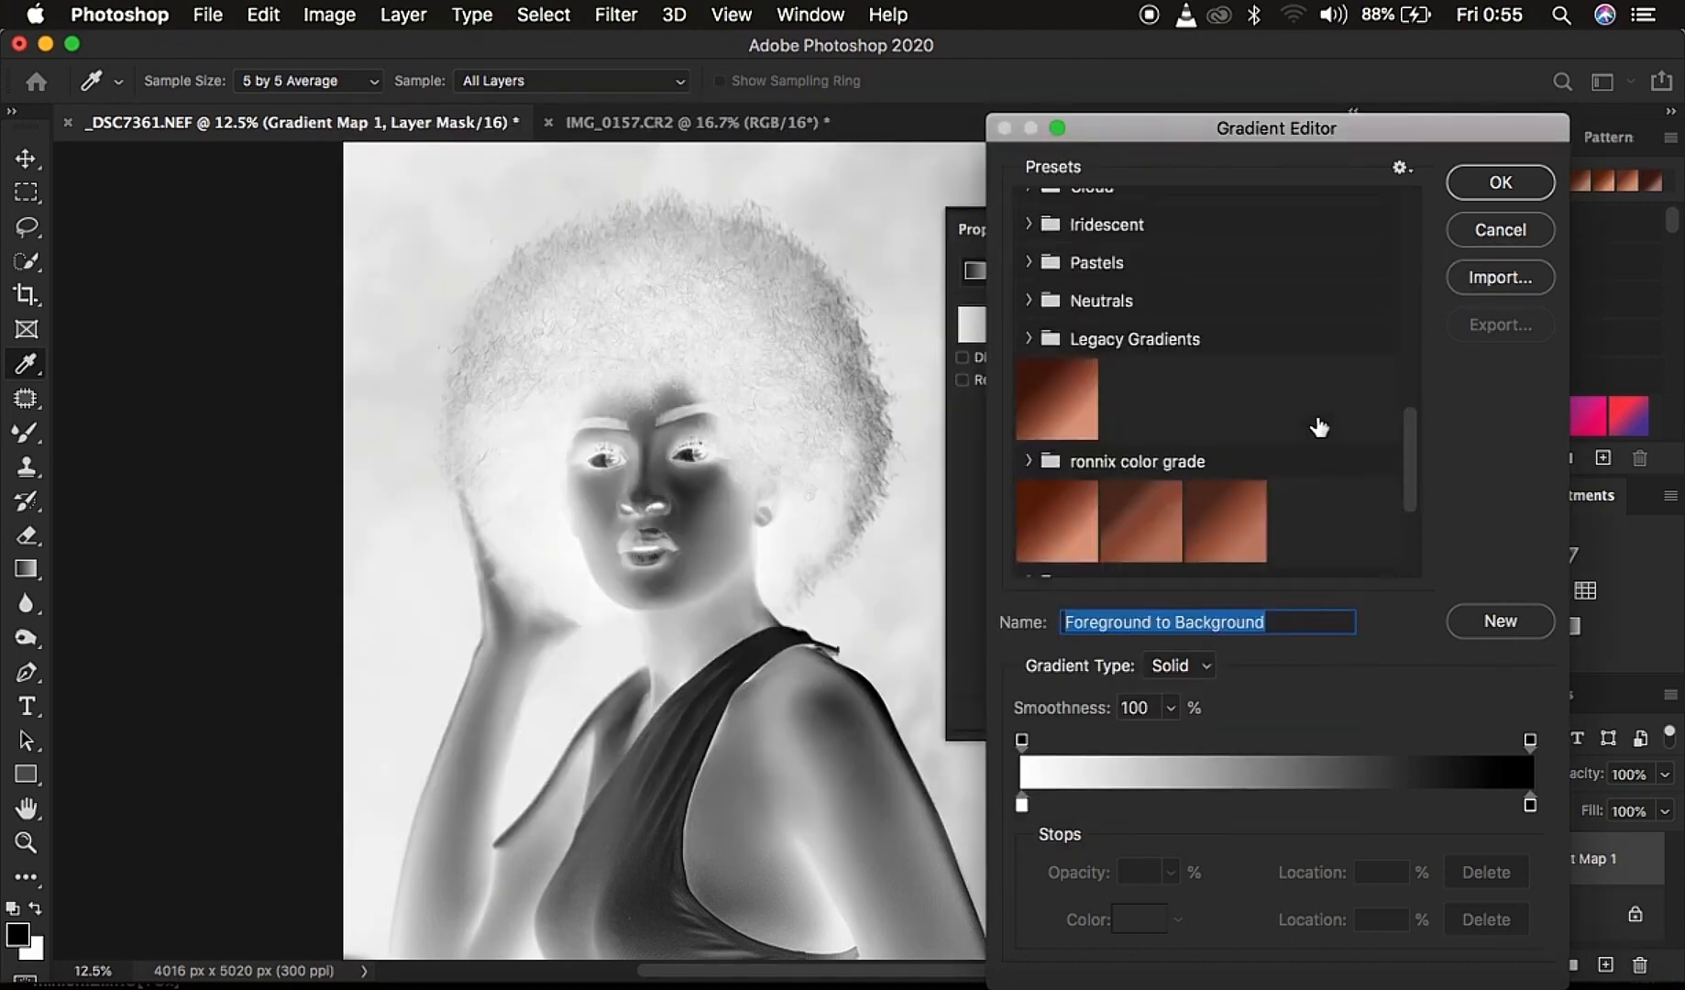
scroll(1311, 272, "up", 10)
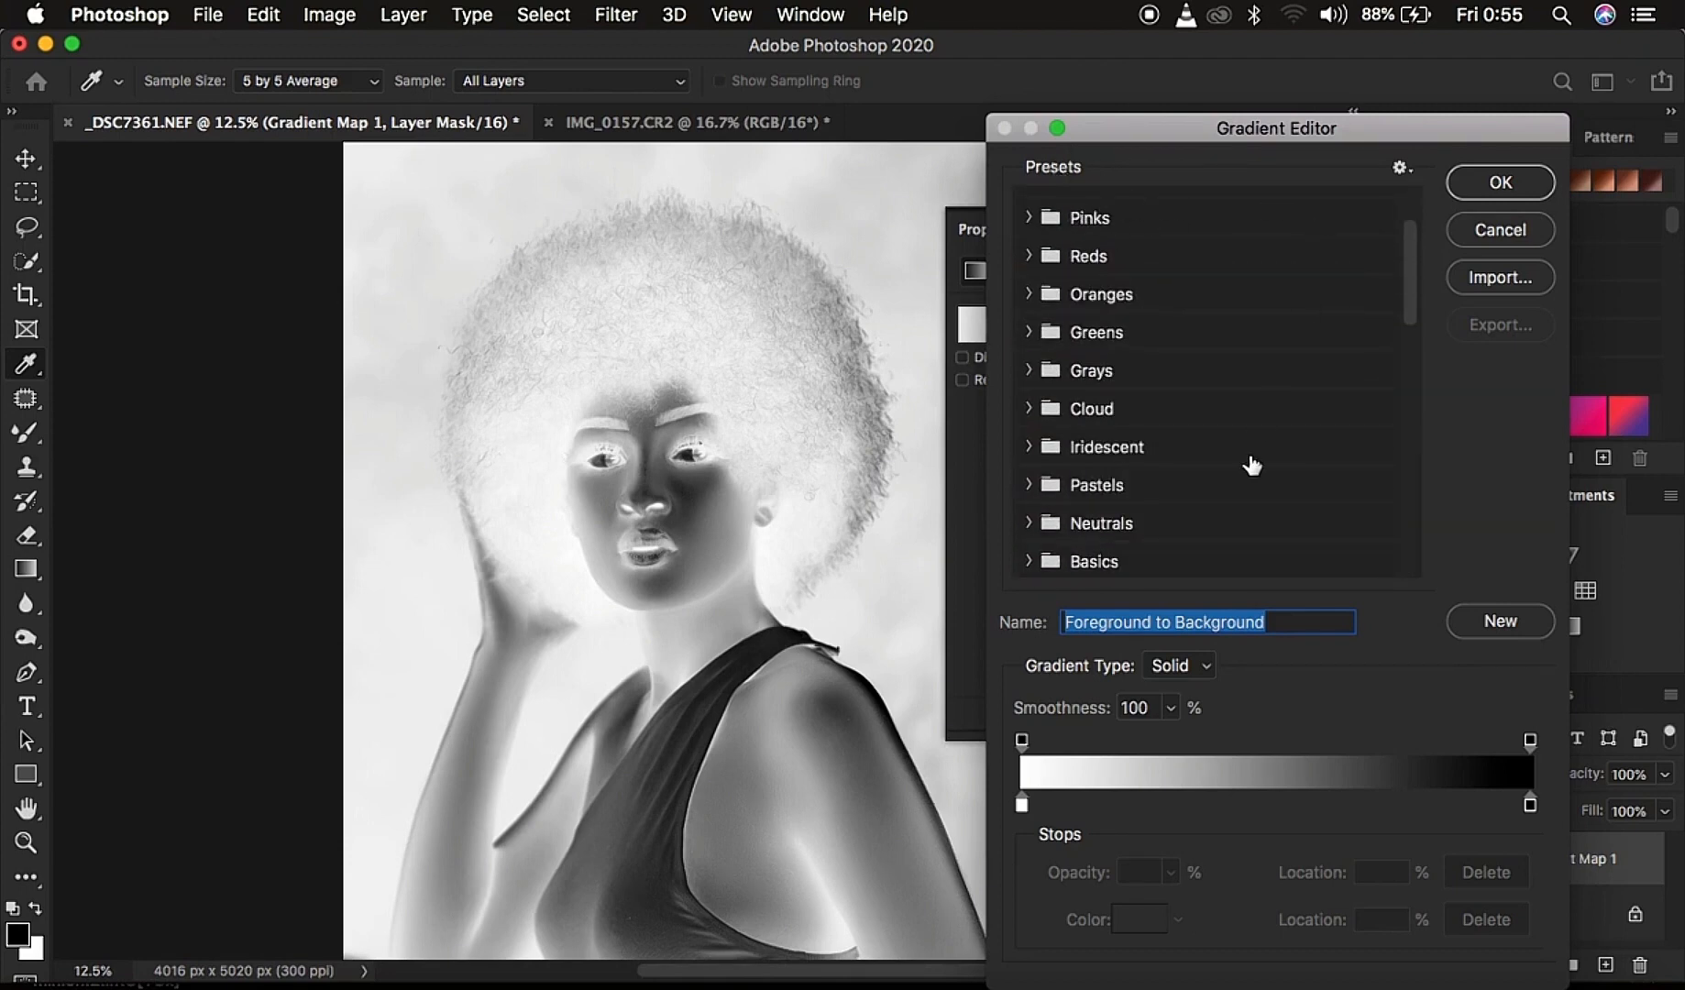
scroll(1249, 464, "down", 10)
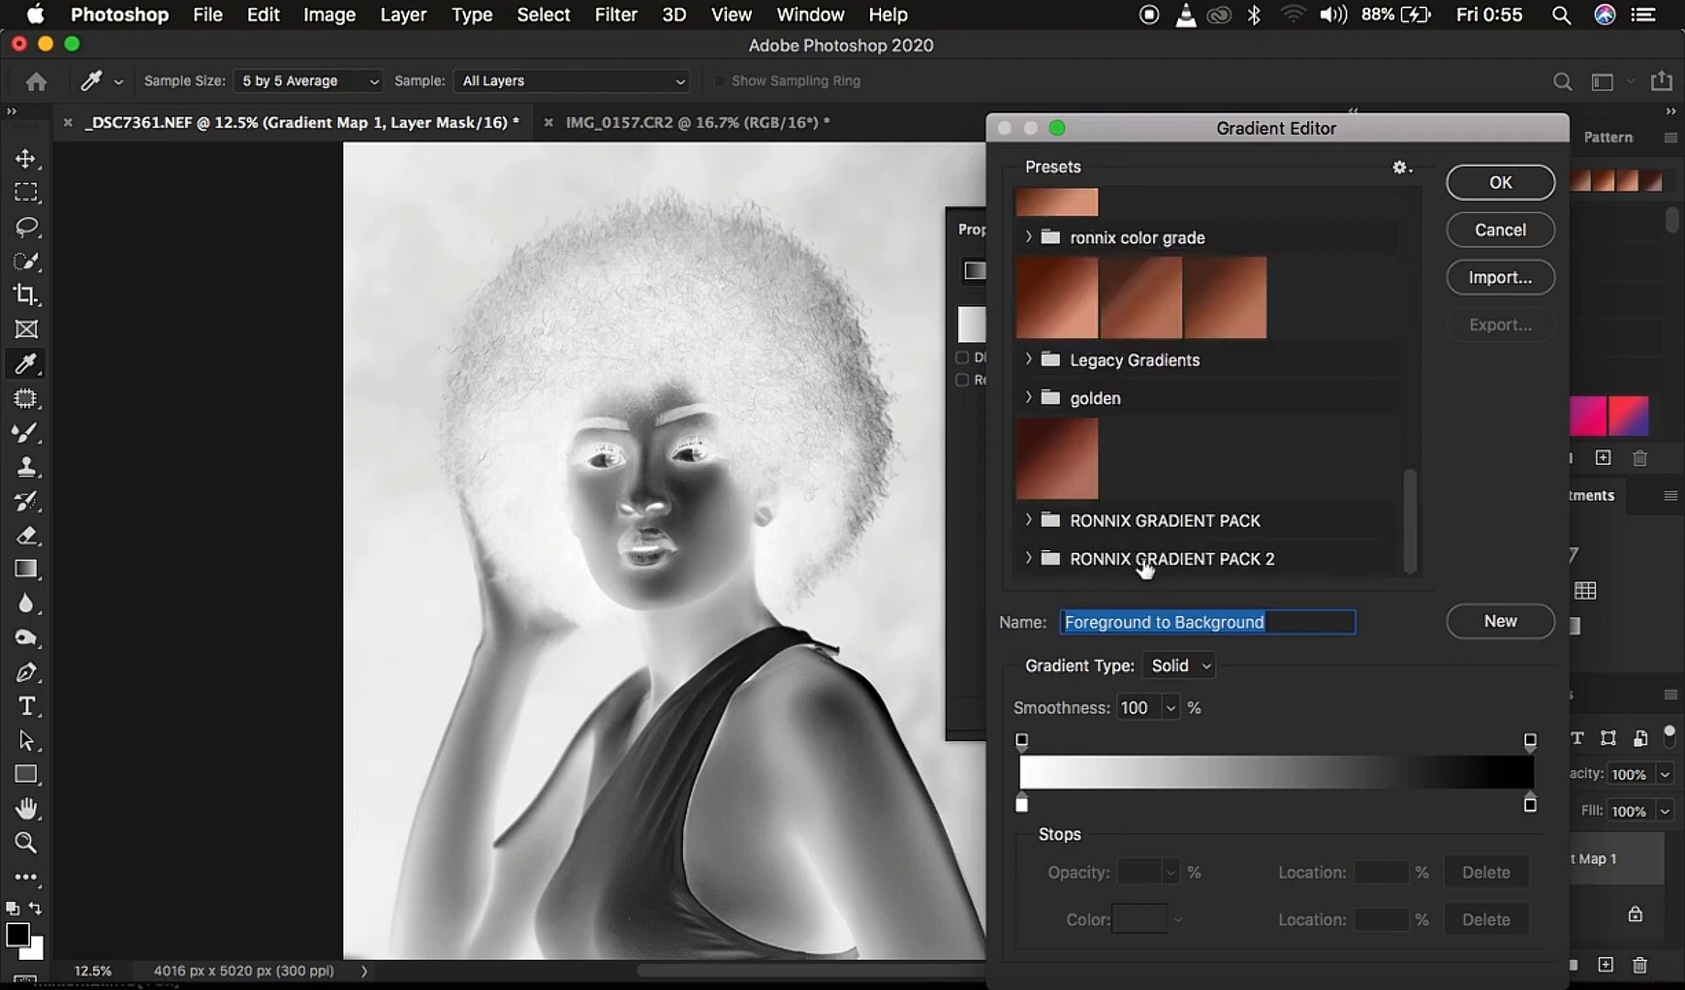
left_click(1030, 557)
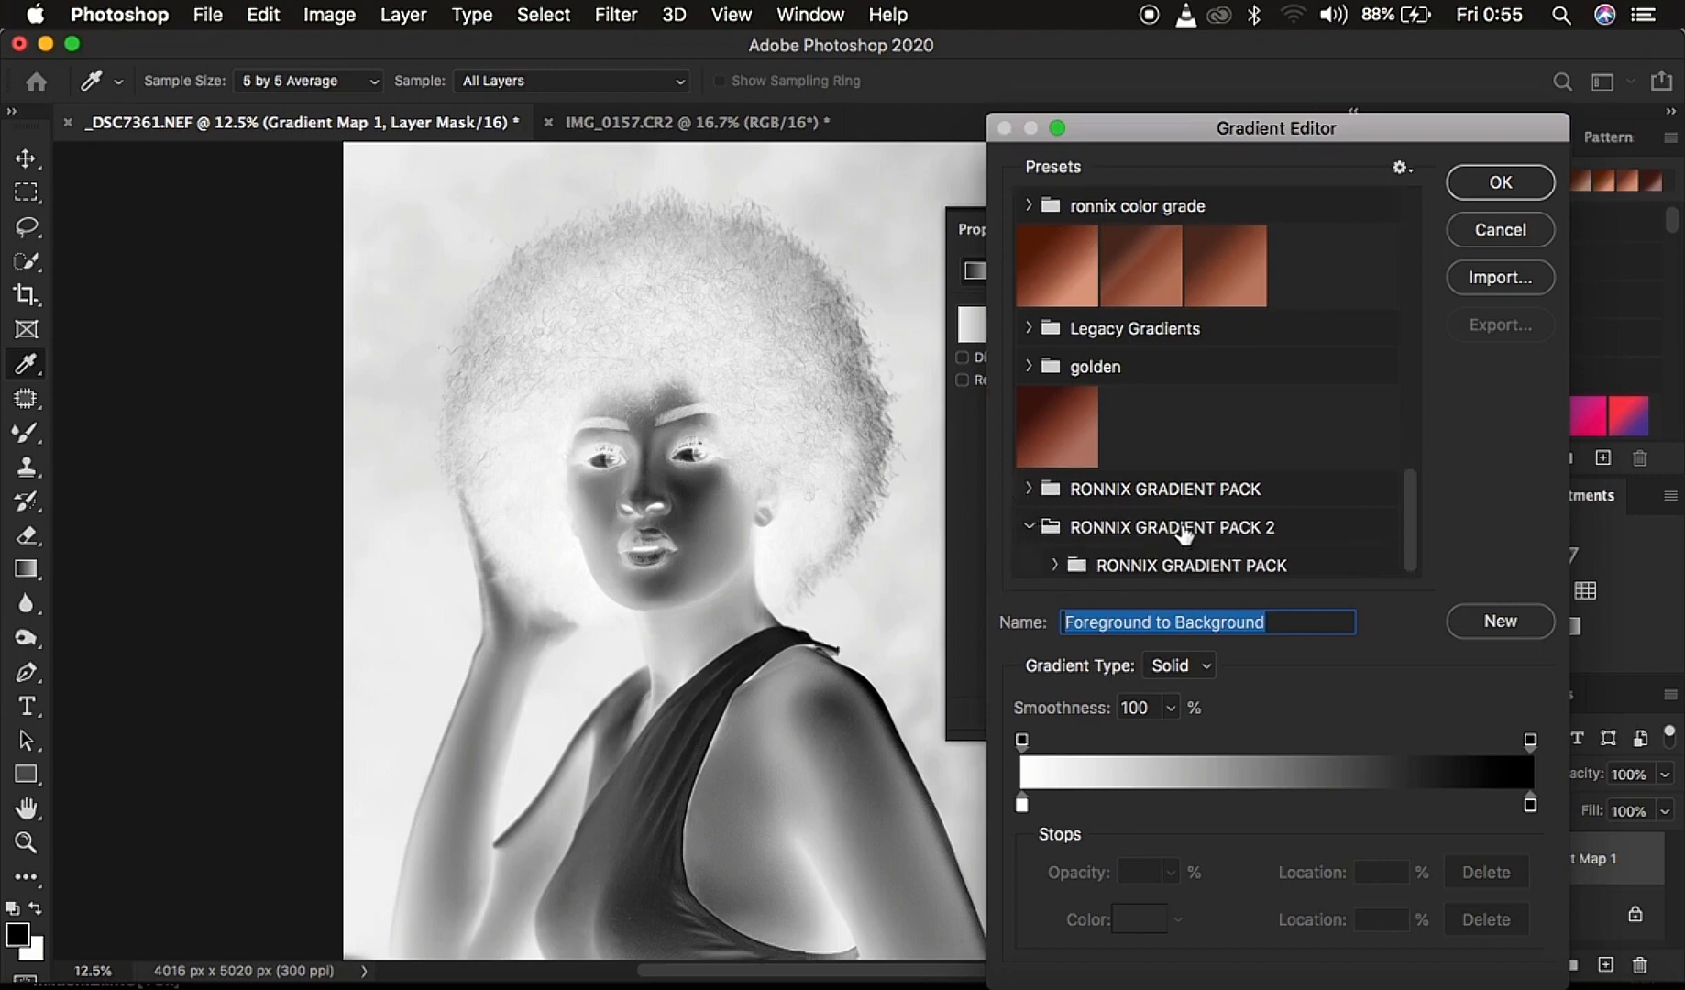
left_click(1055, 560)
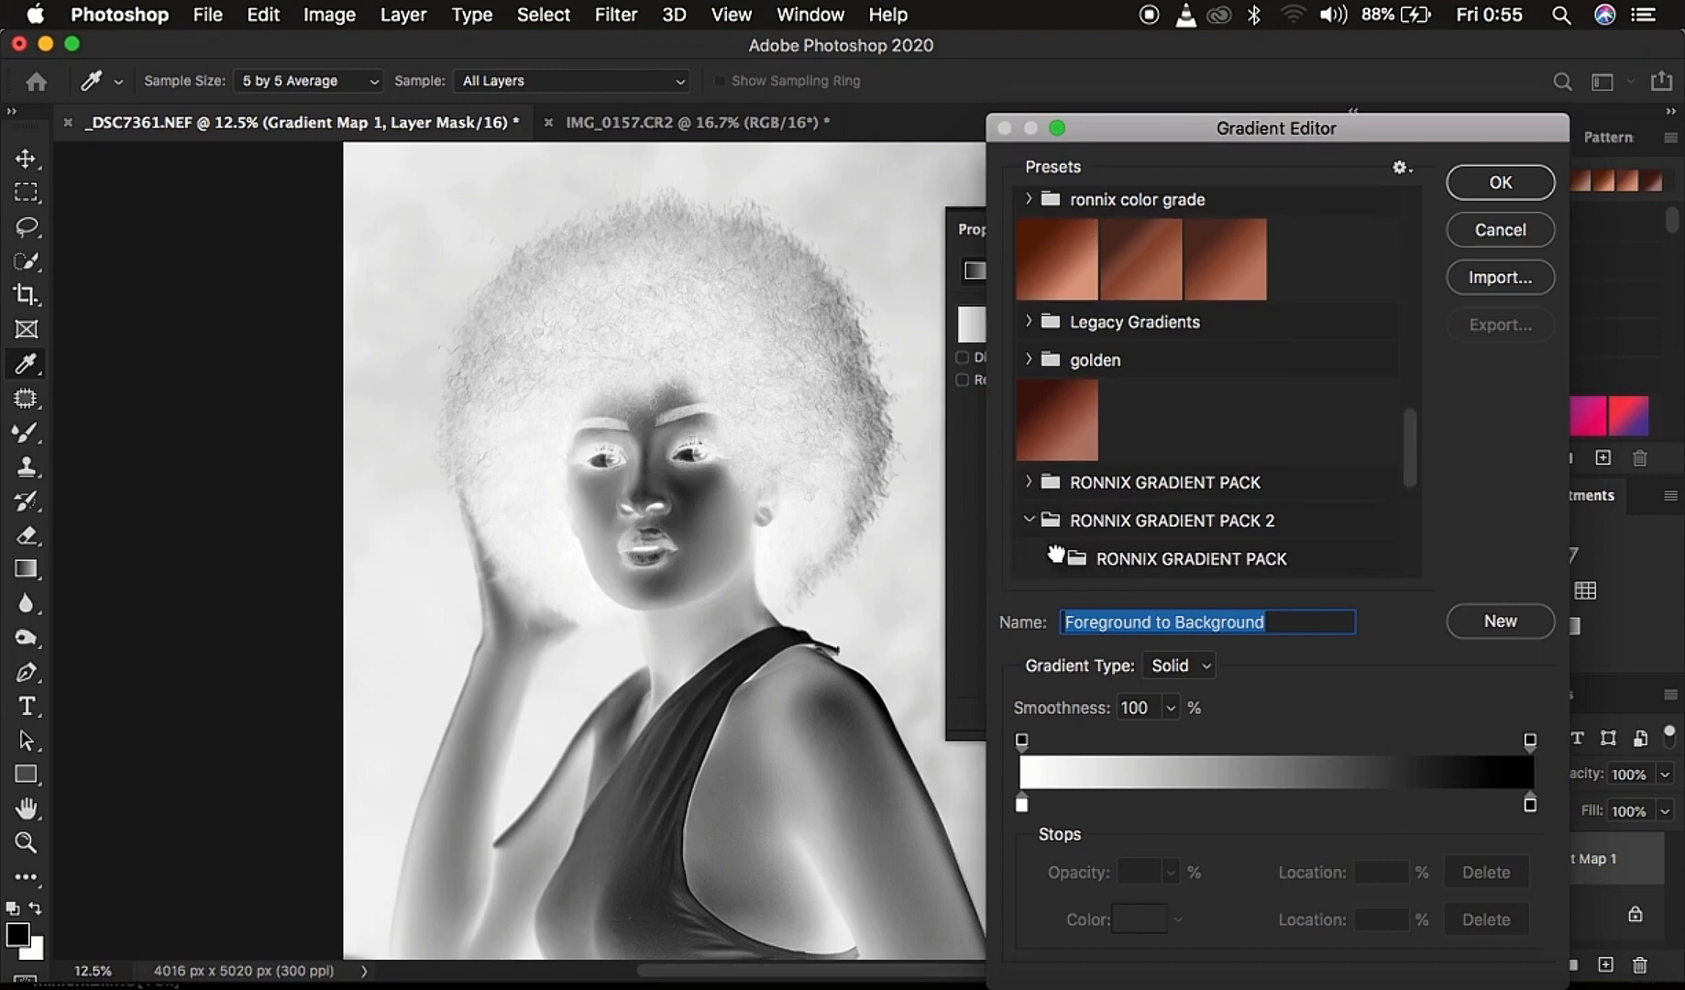
scroll(1179, 539, "down", 10)
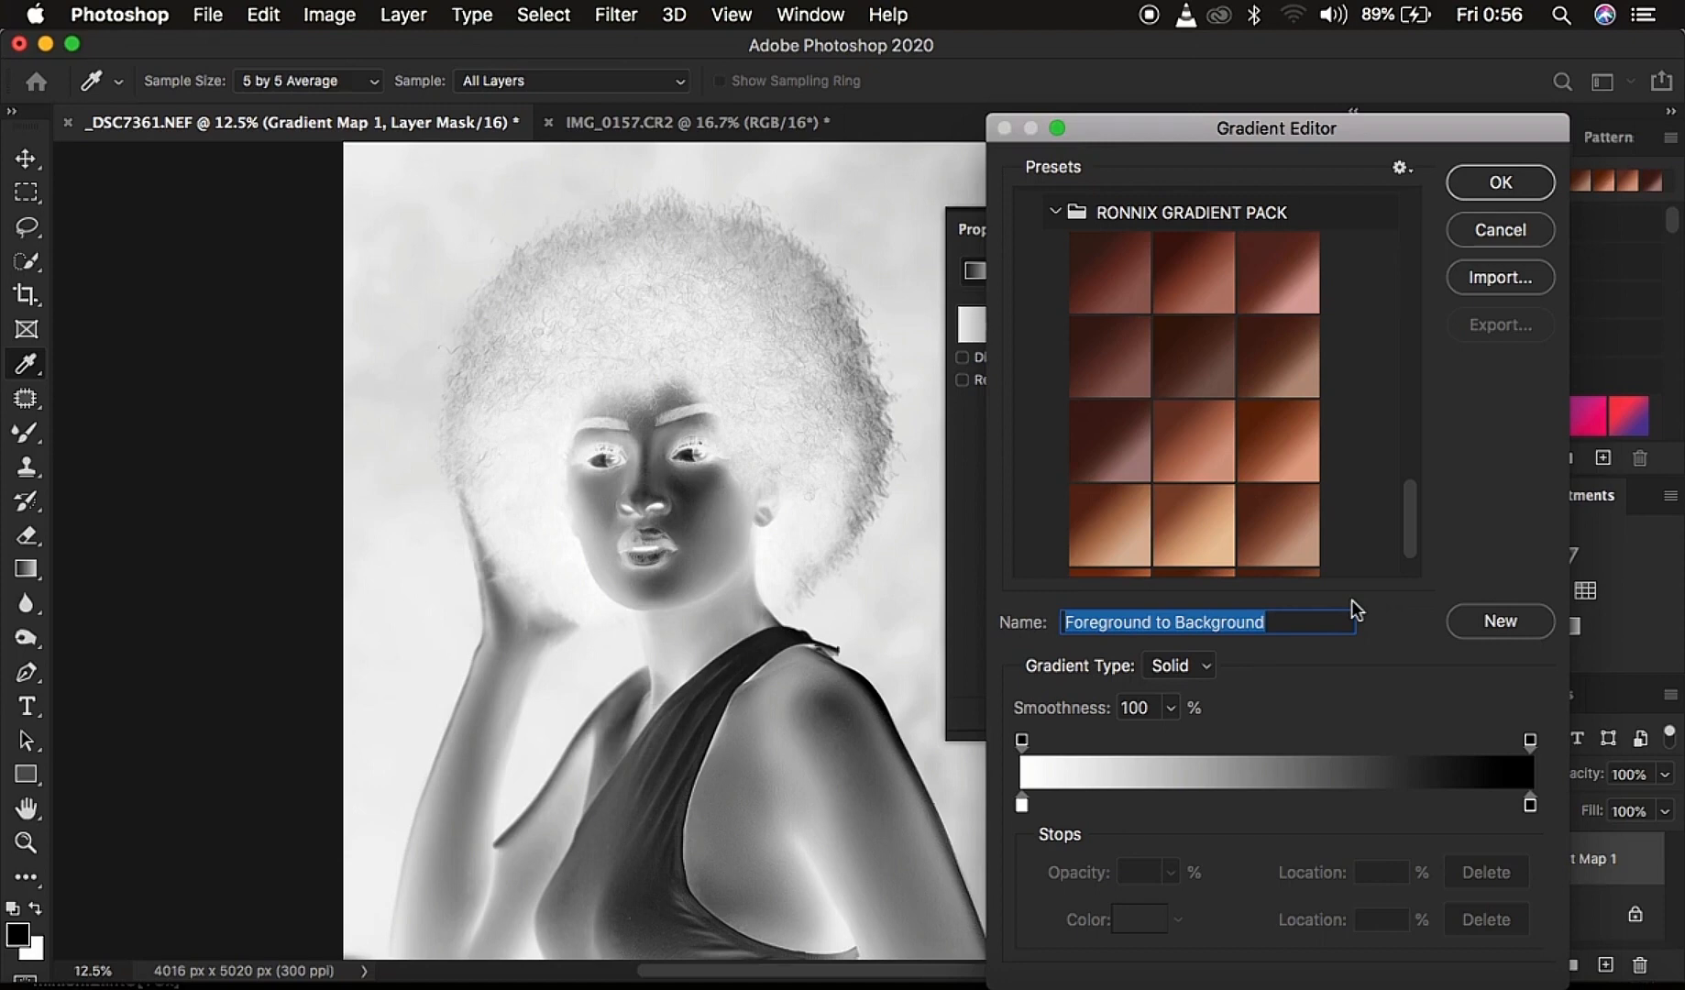
left_click(1193, 528)
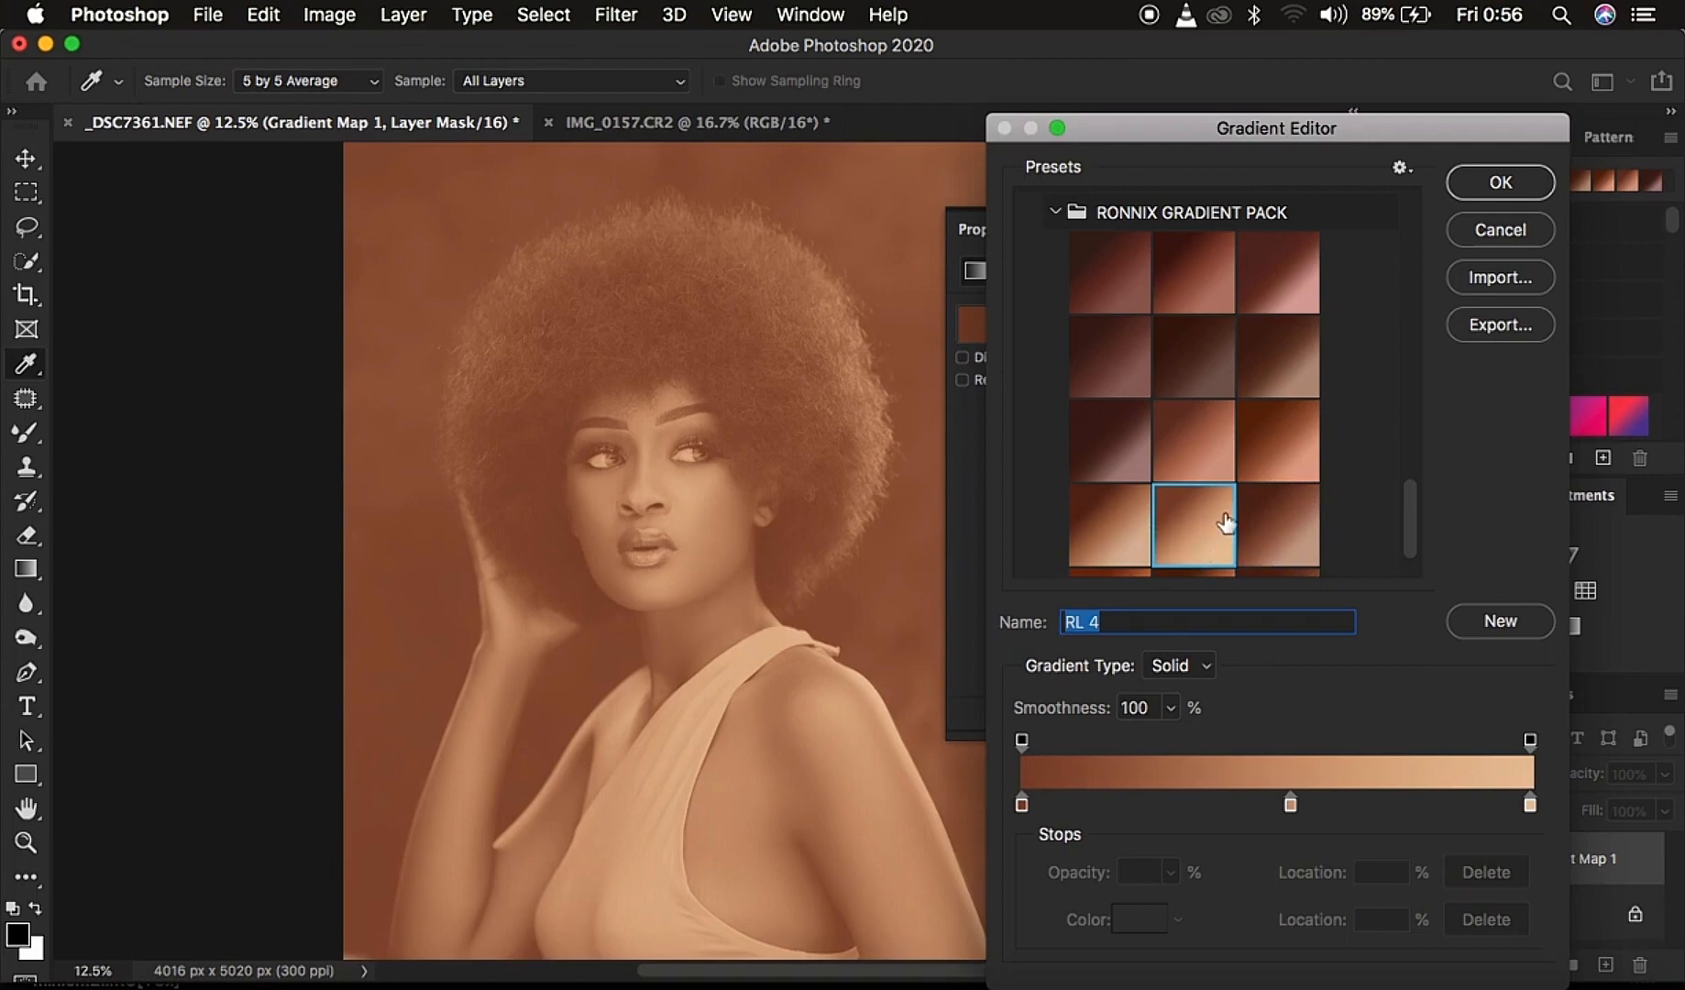
left_click(1495, 185)
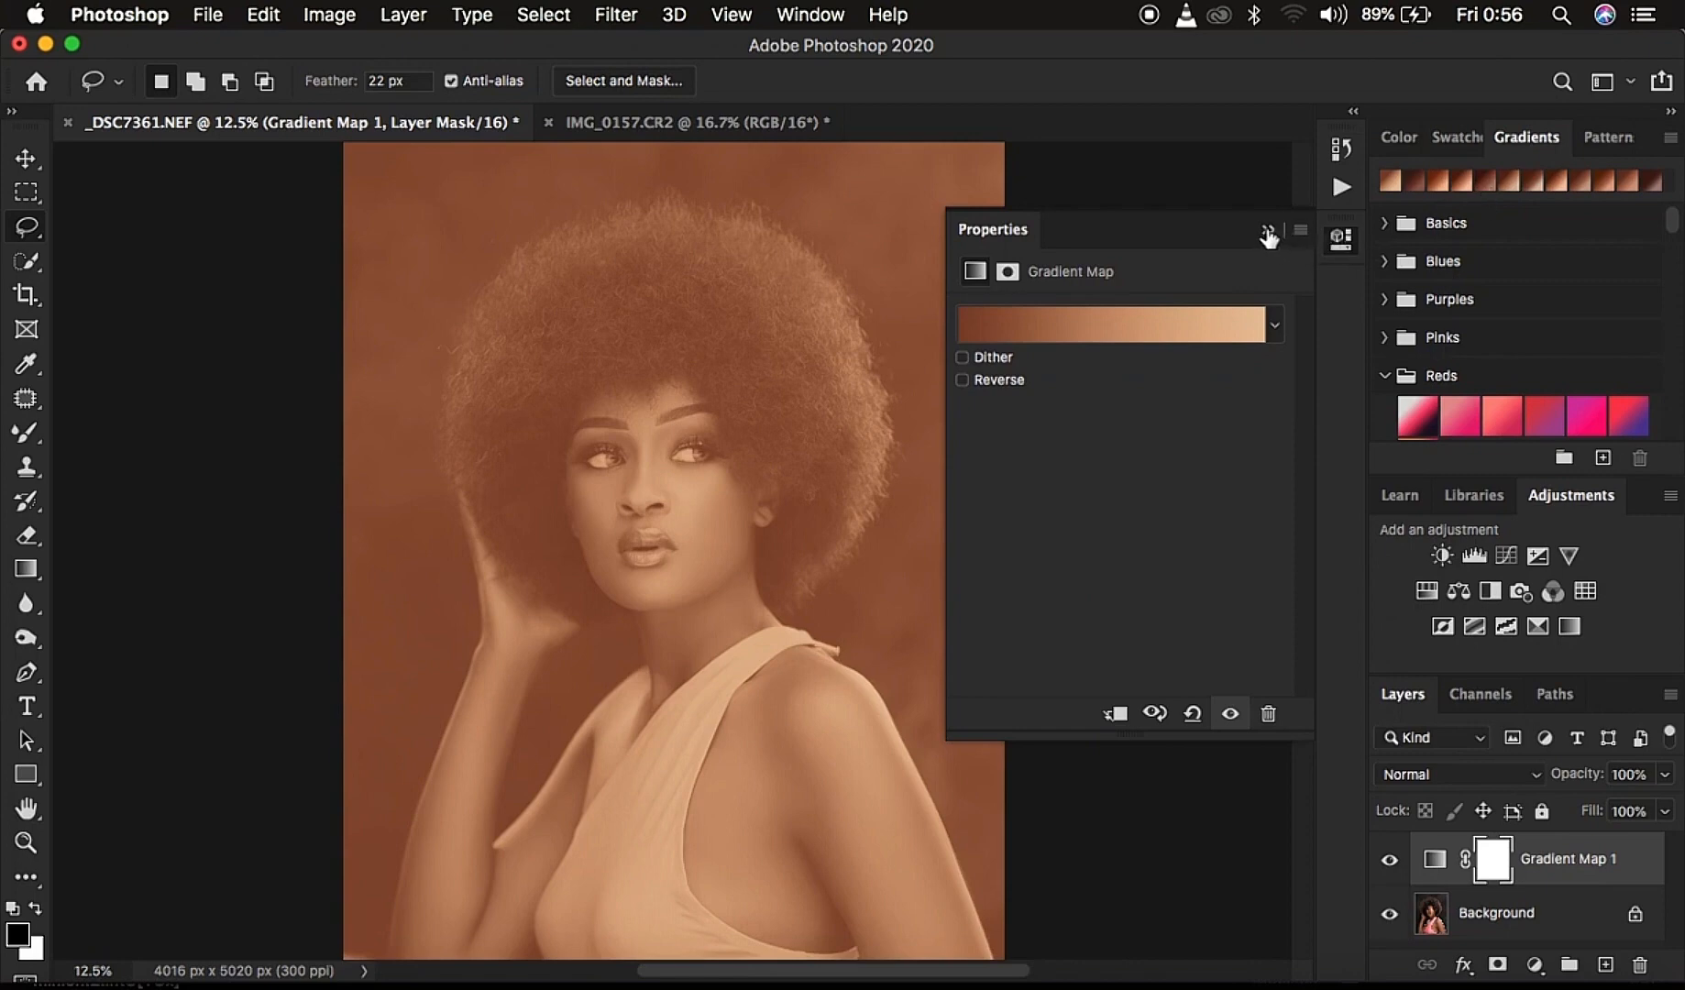
- Set the Gradient Map 1 layer's blend mode to Soft Light and compare the portrait with the layer hidden and shown
left_click(1267, 232)
left_click(1269, 231)
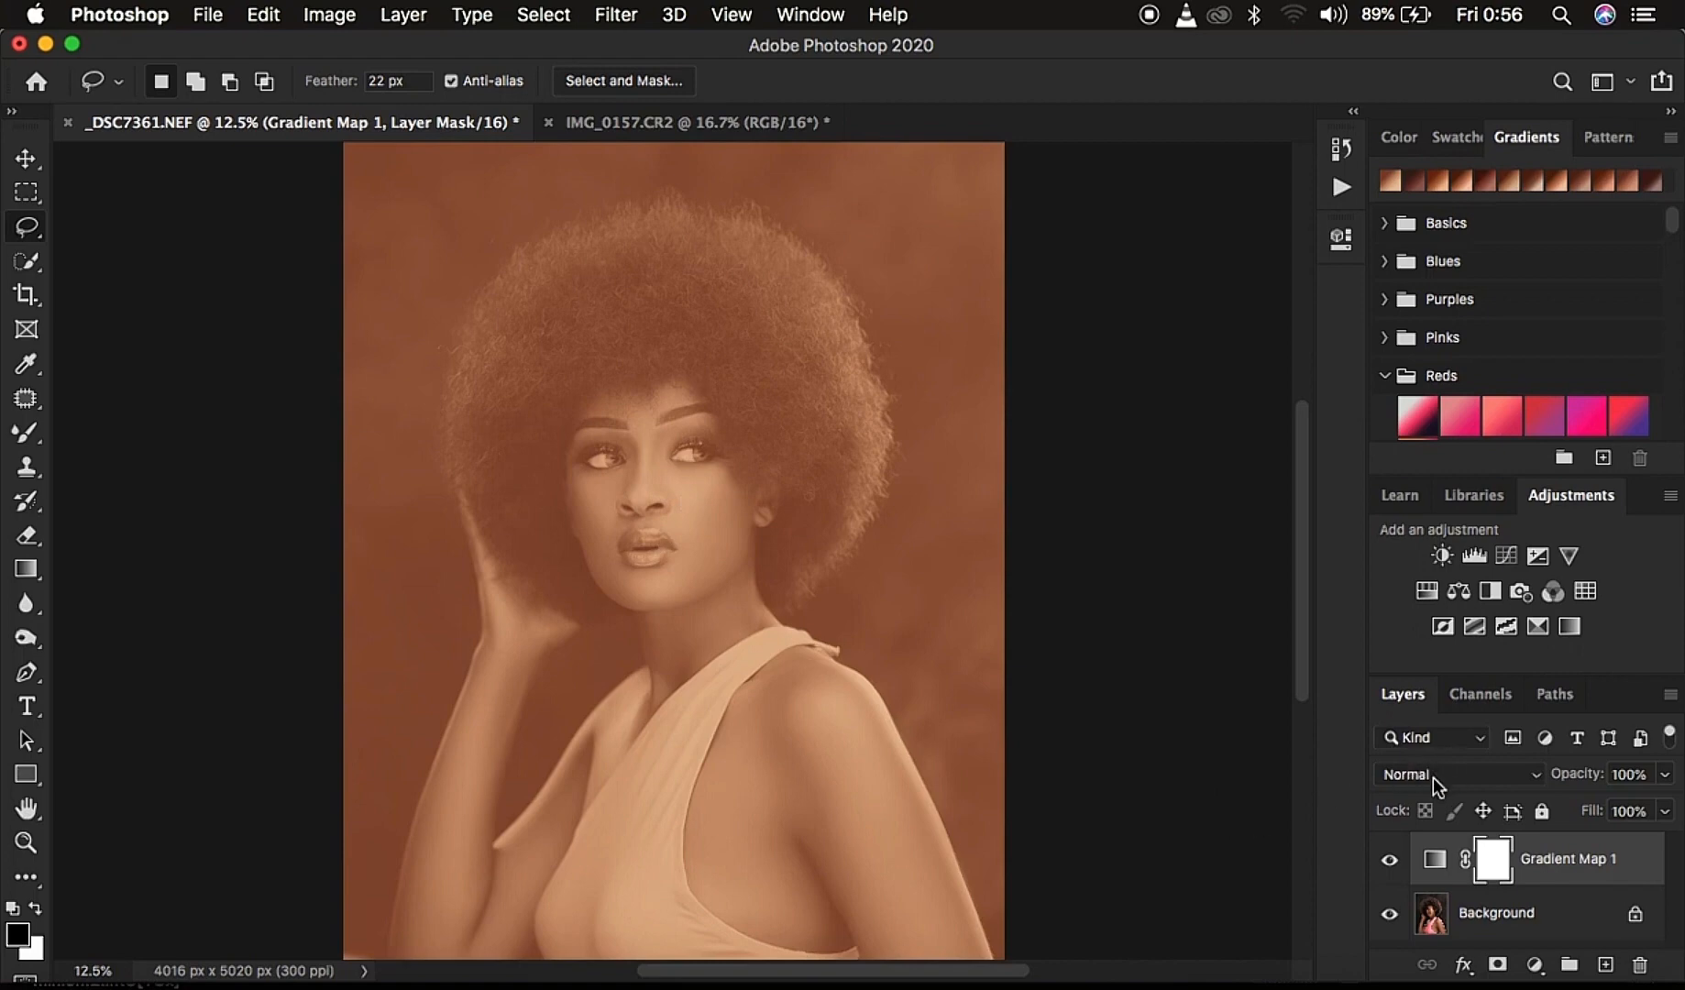
left_click(1432, 778)
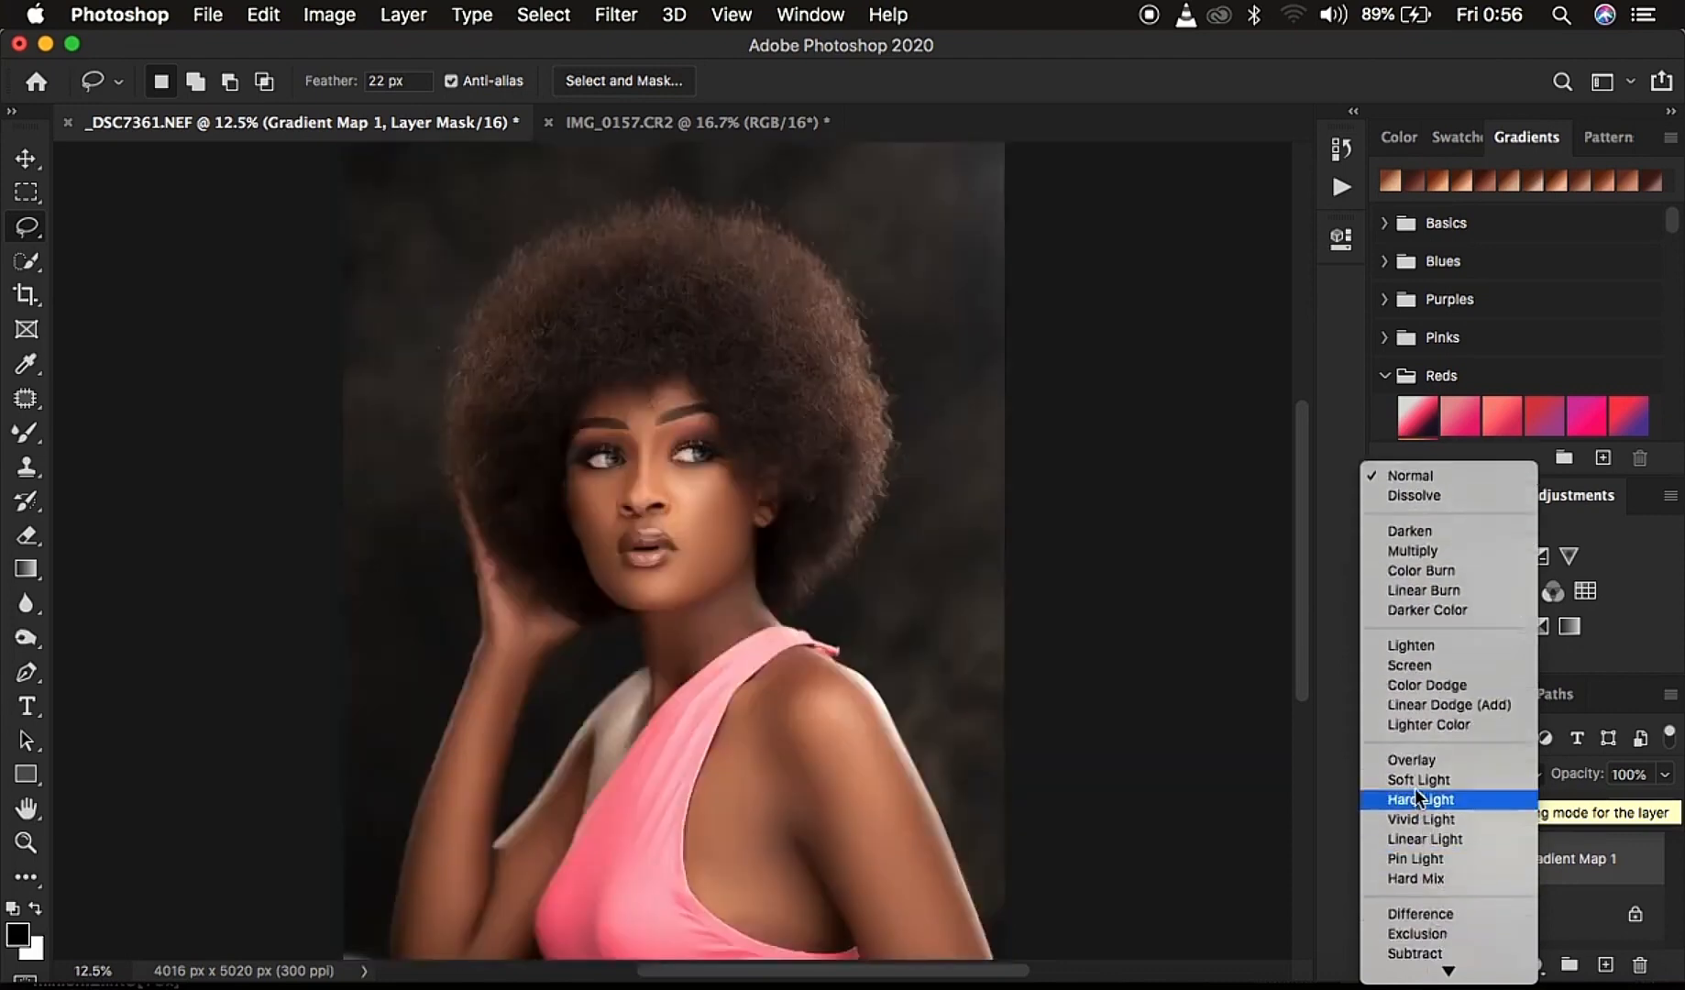
left_click(1415, 785)
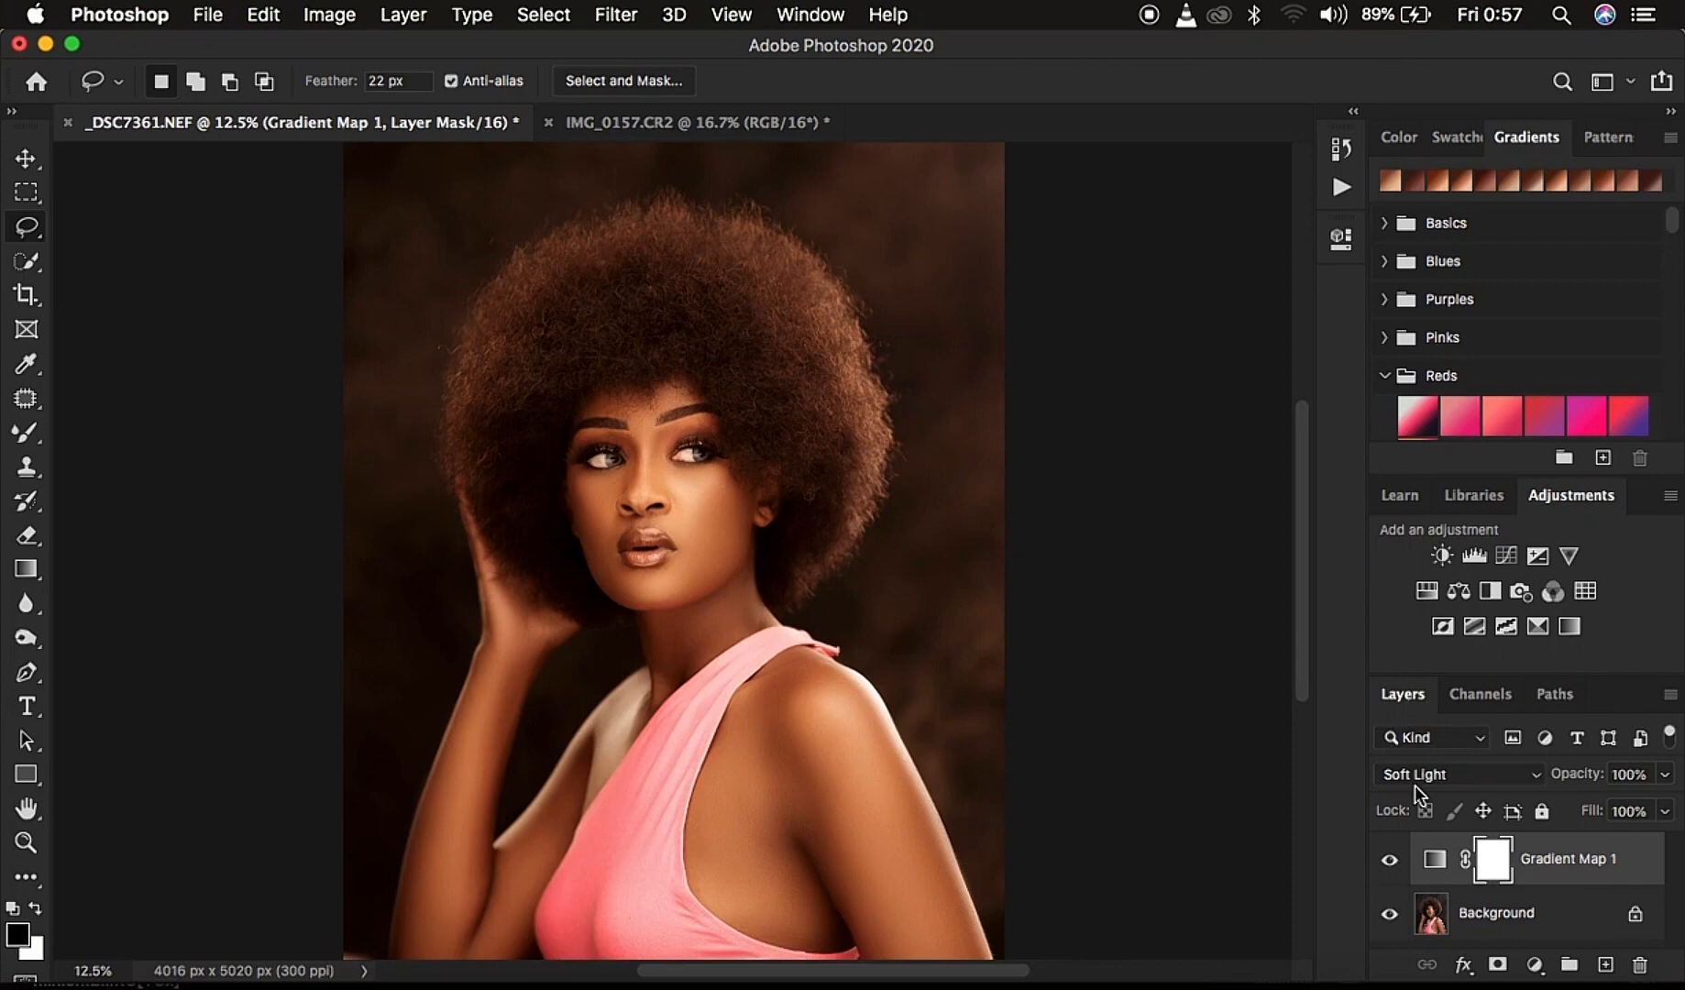
left_click(1389, 860)
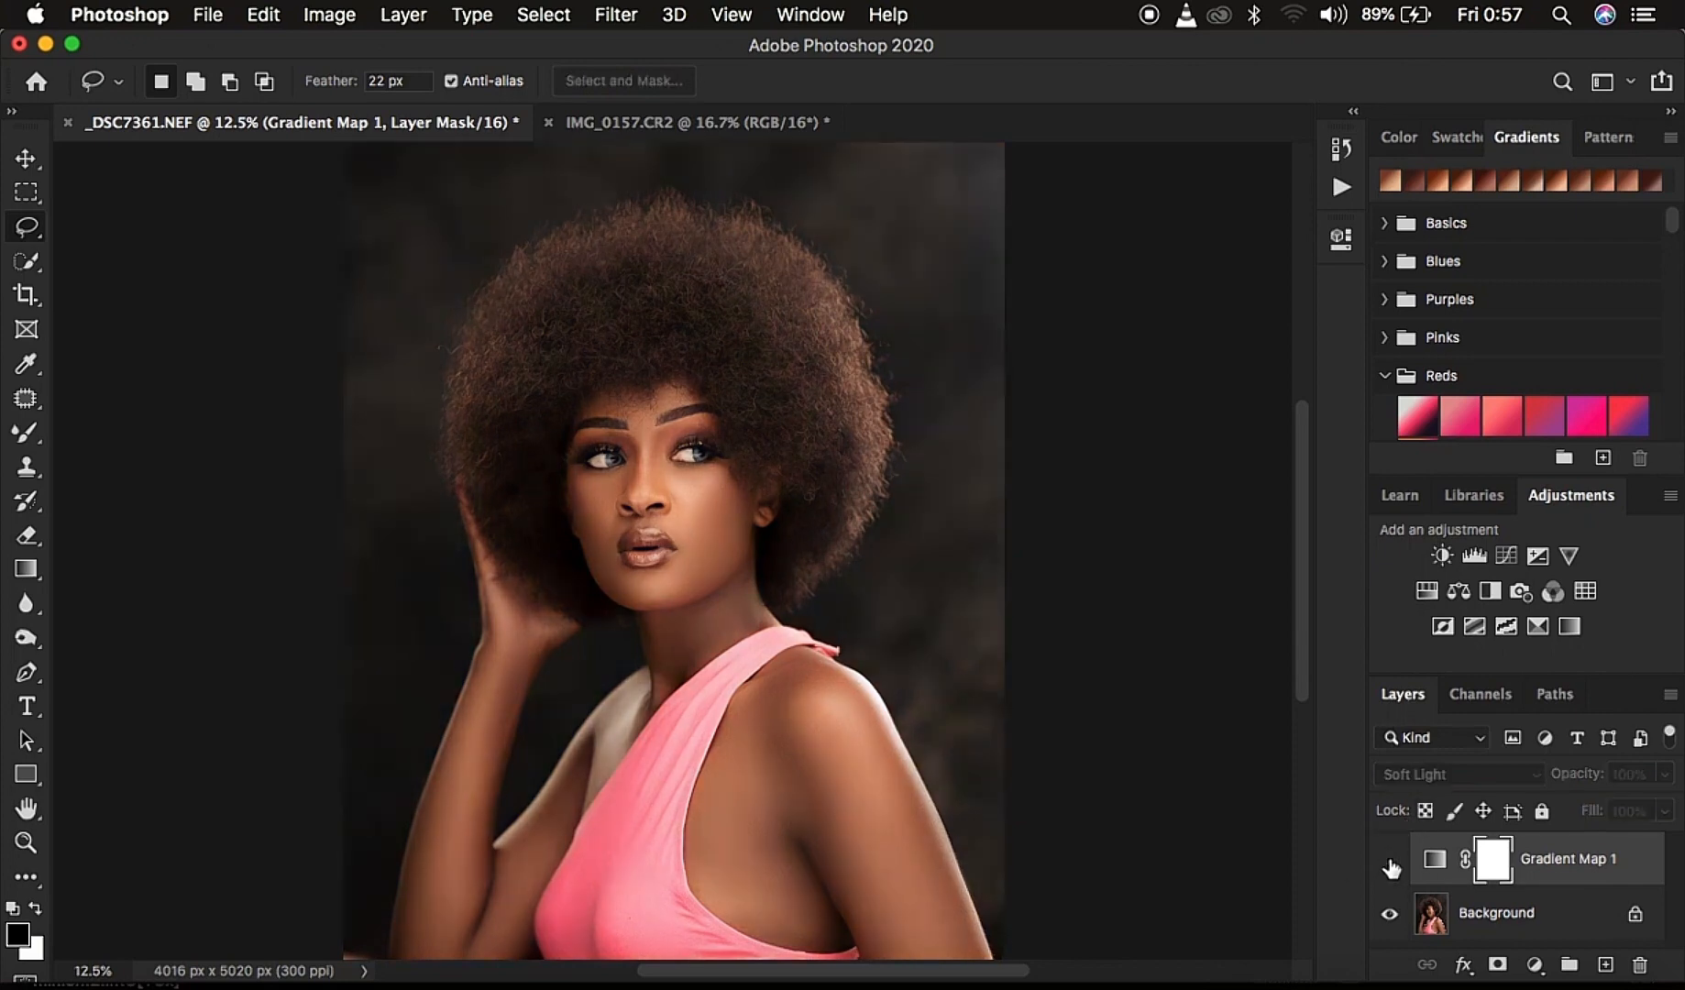
left_click(1390, 862)
left_click(1390, 861)
left_click(1389, 862)
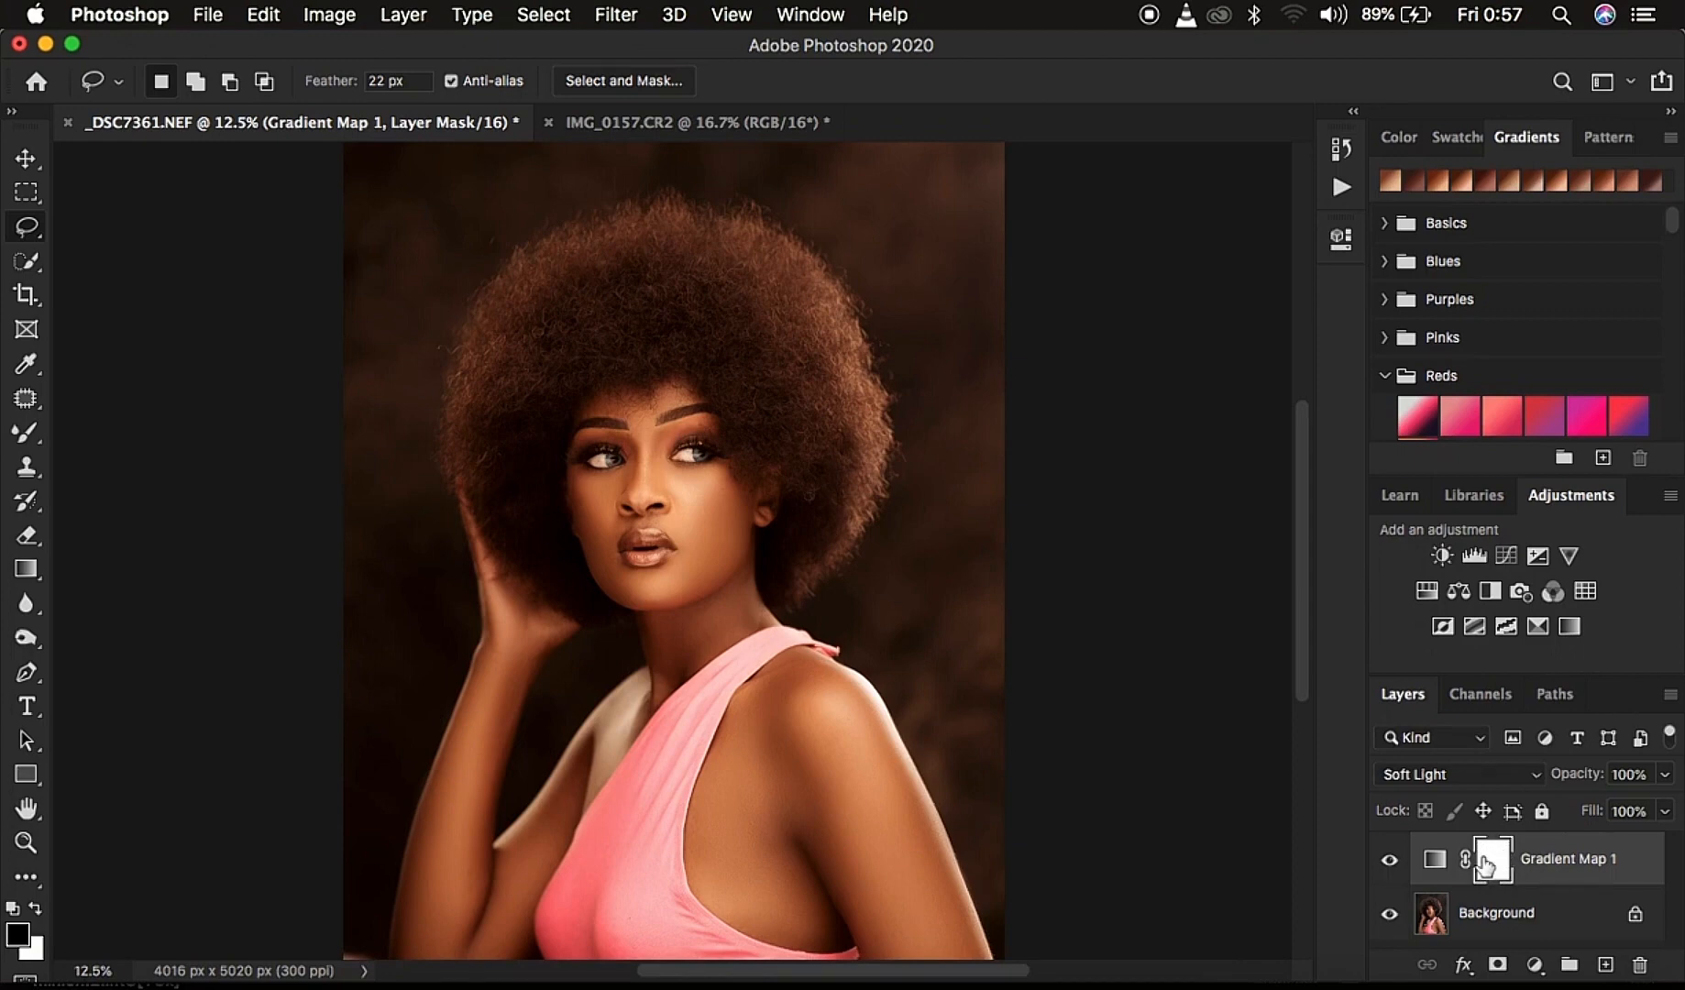
- Invert the Gradient Map 1 layer mask to black and ready a Soft Round brush with 0% hardness and white foreground colour
key("super+i")
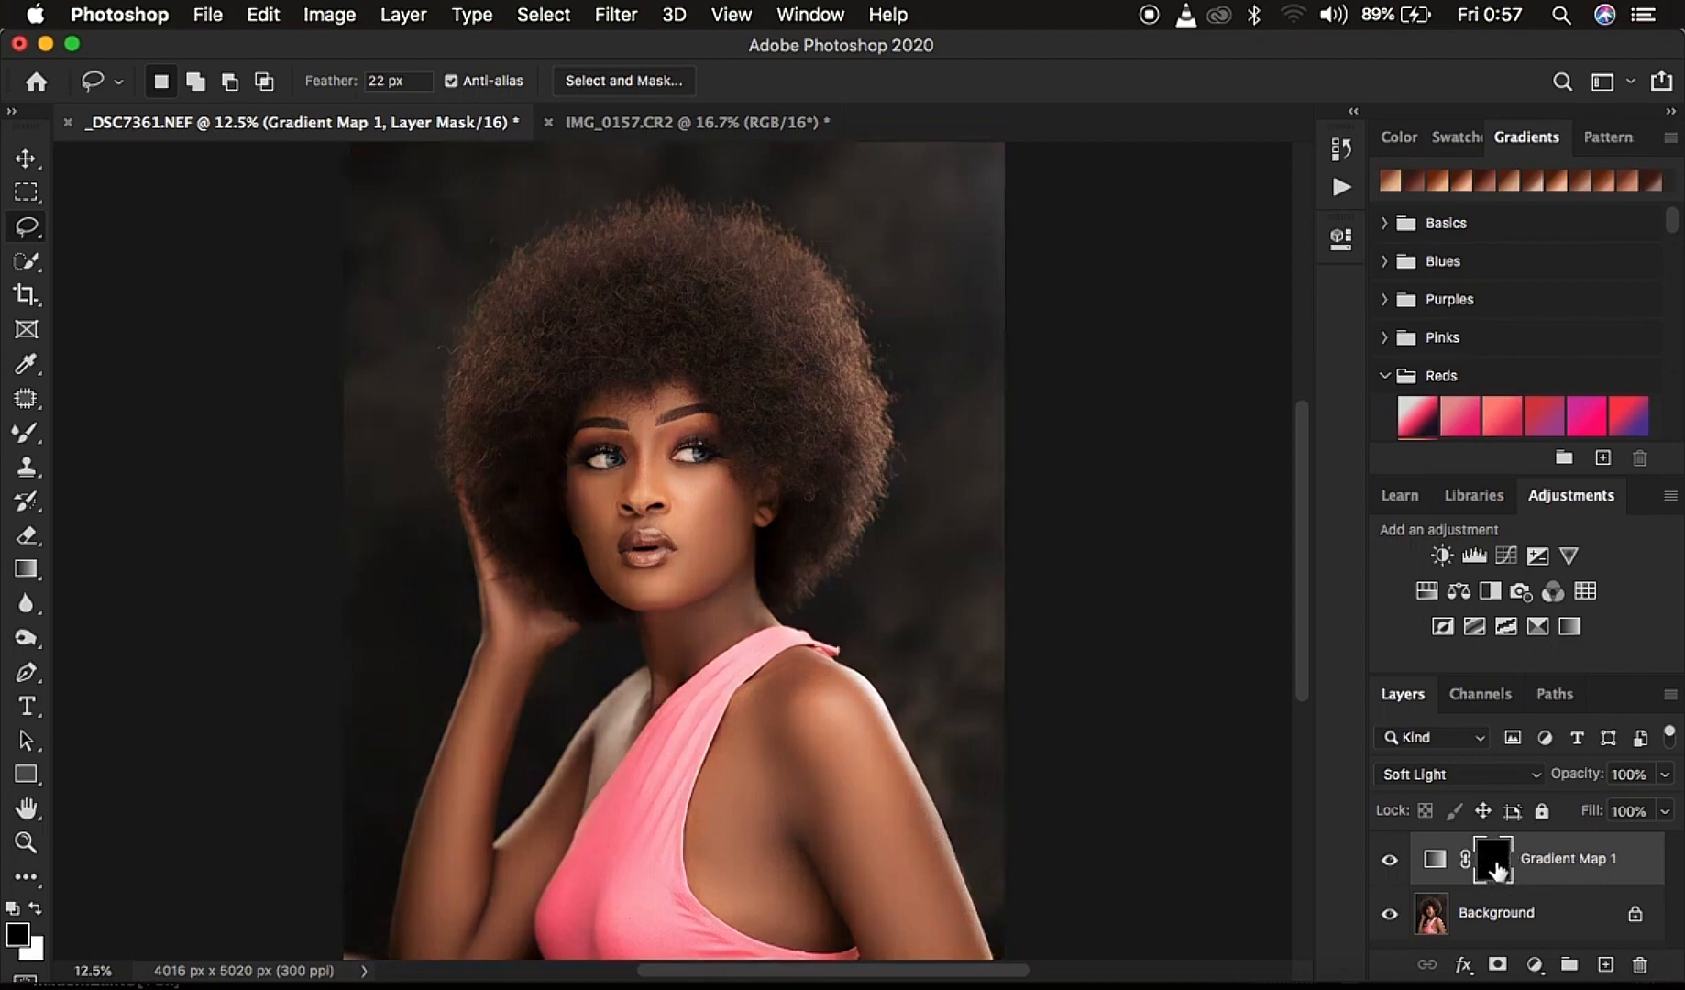
left_click(27, 437)
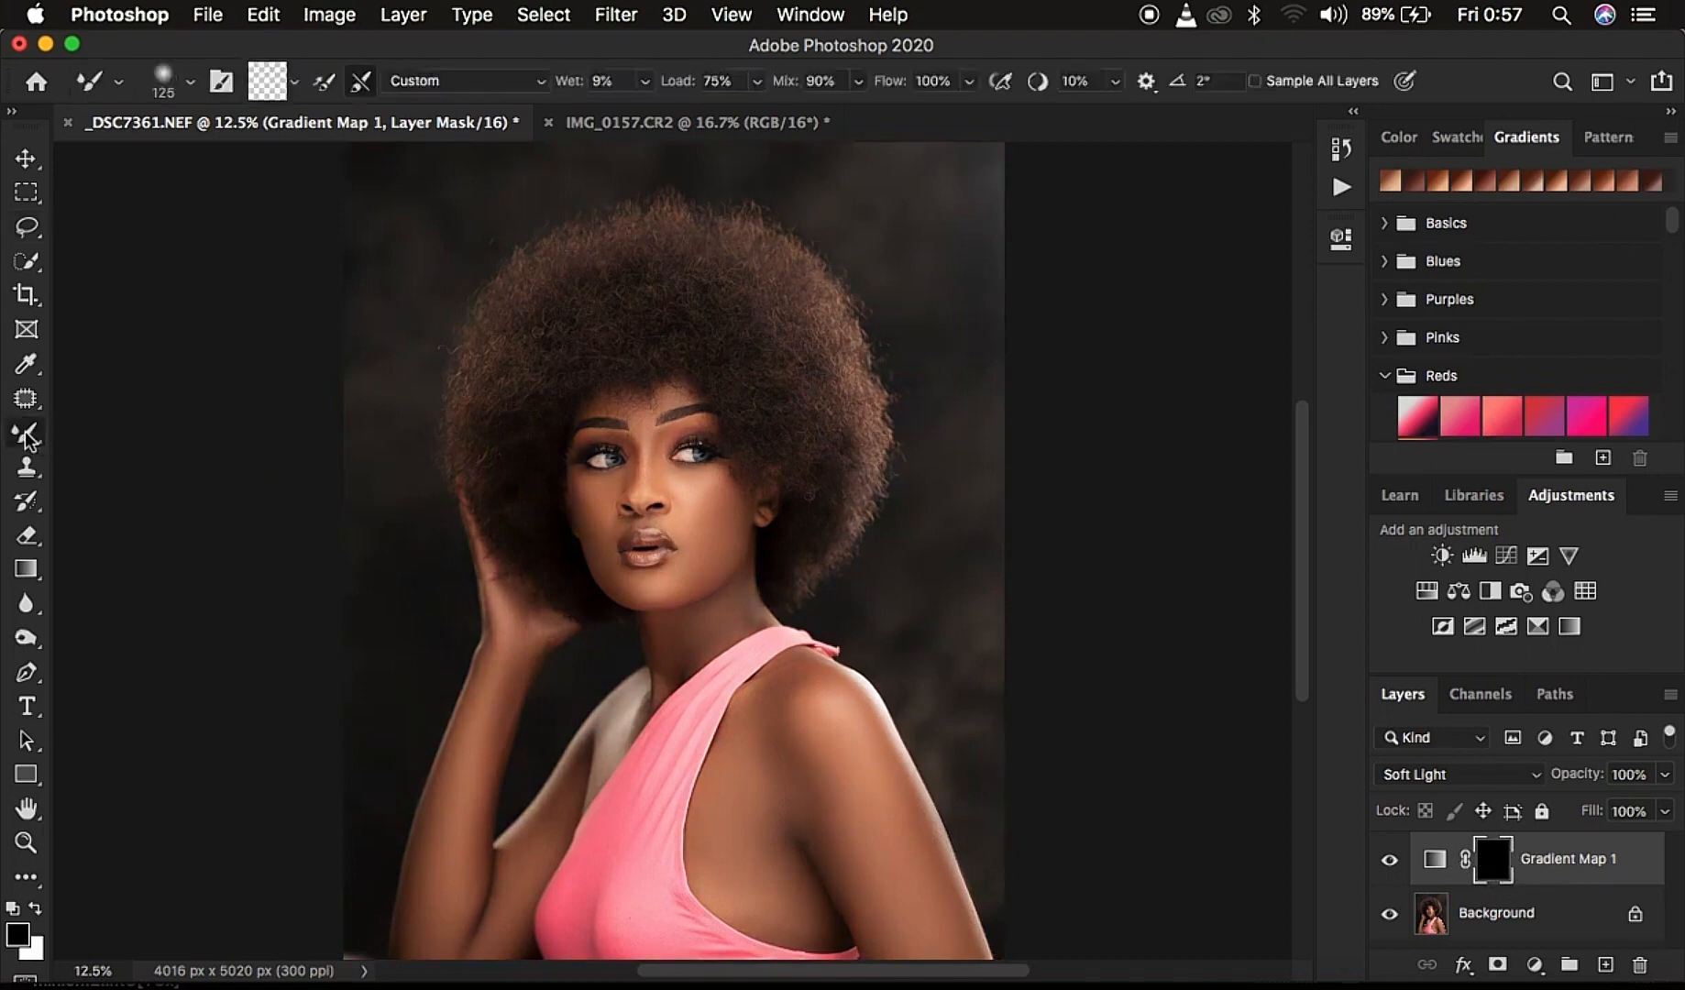
right_click(27, 432)
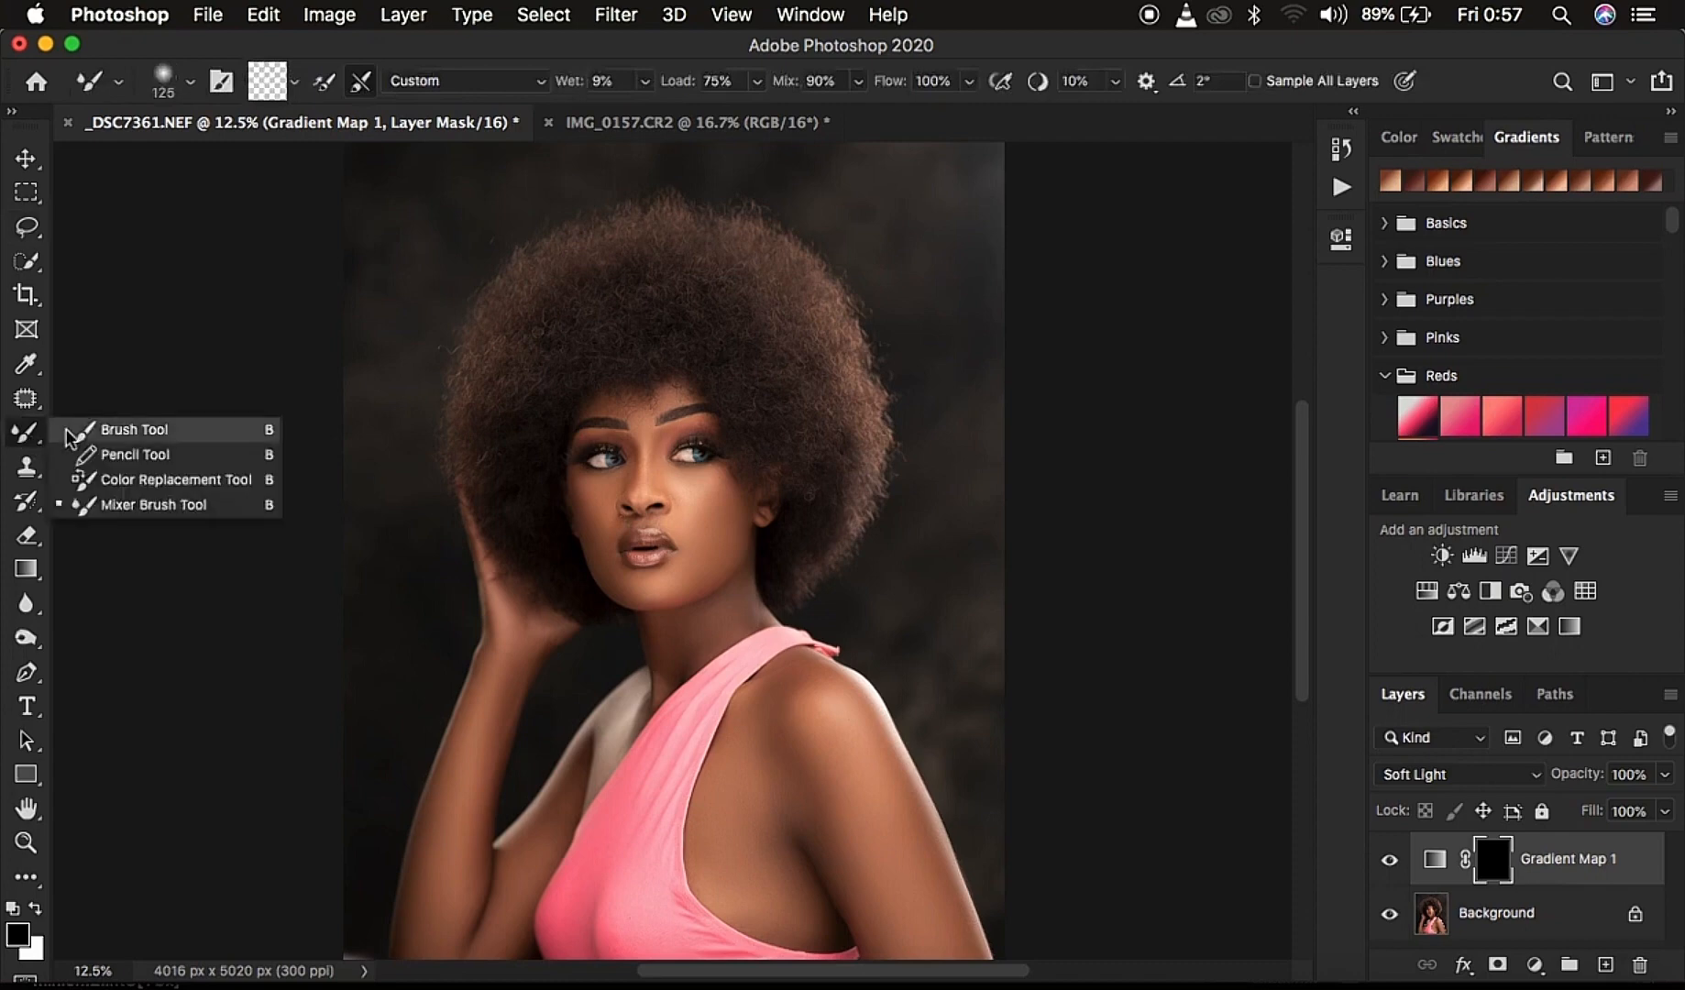
left_click(128, 429)
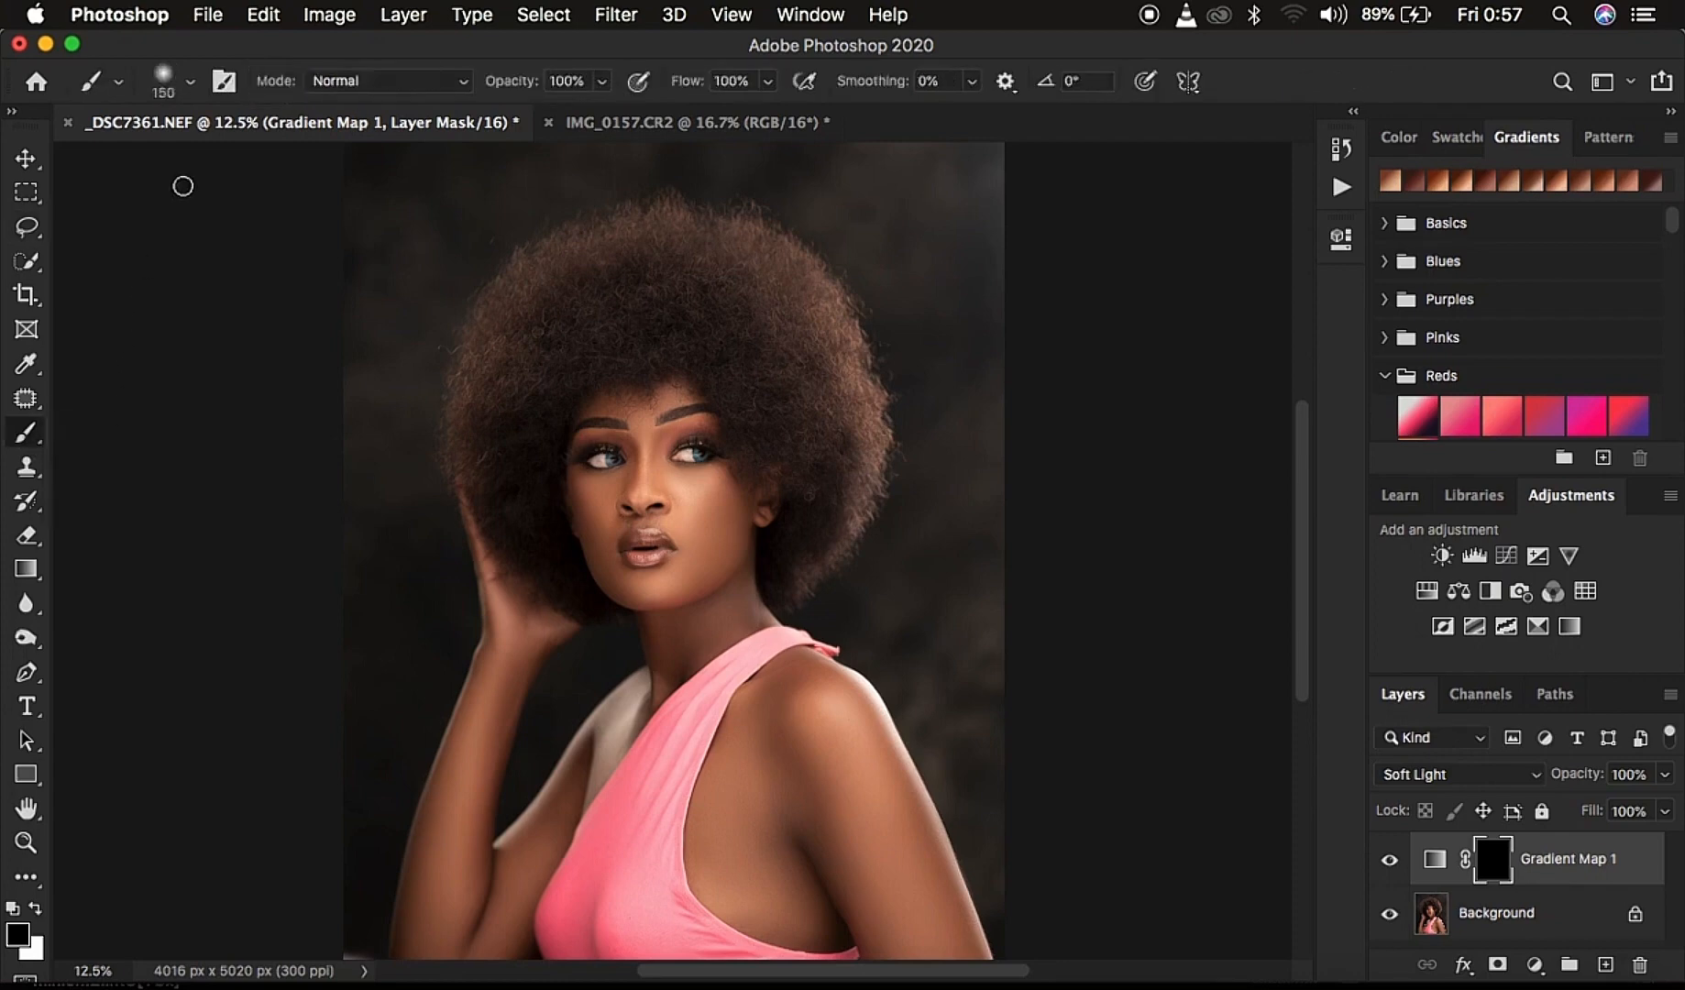
left_click(190, 83)
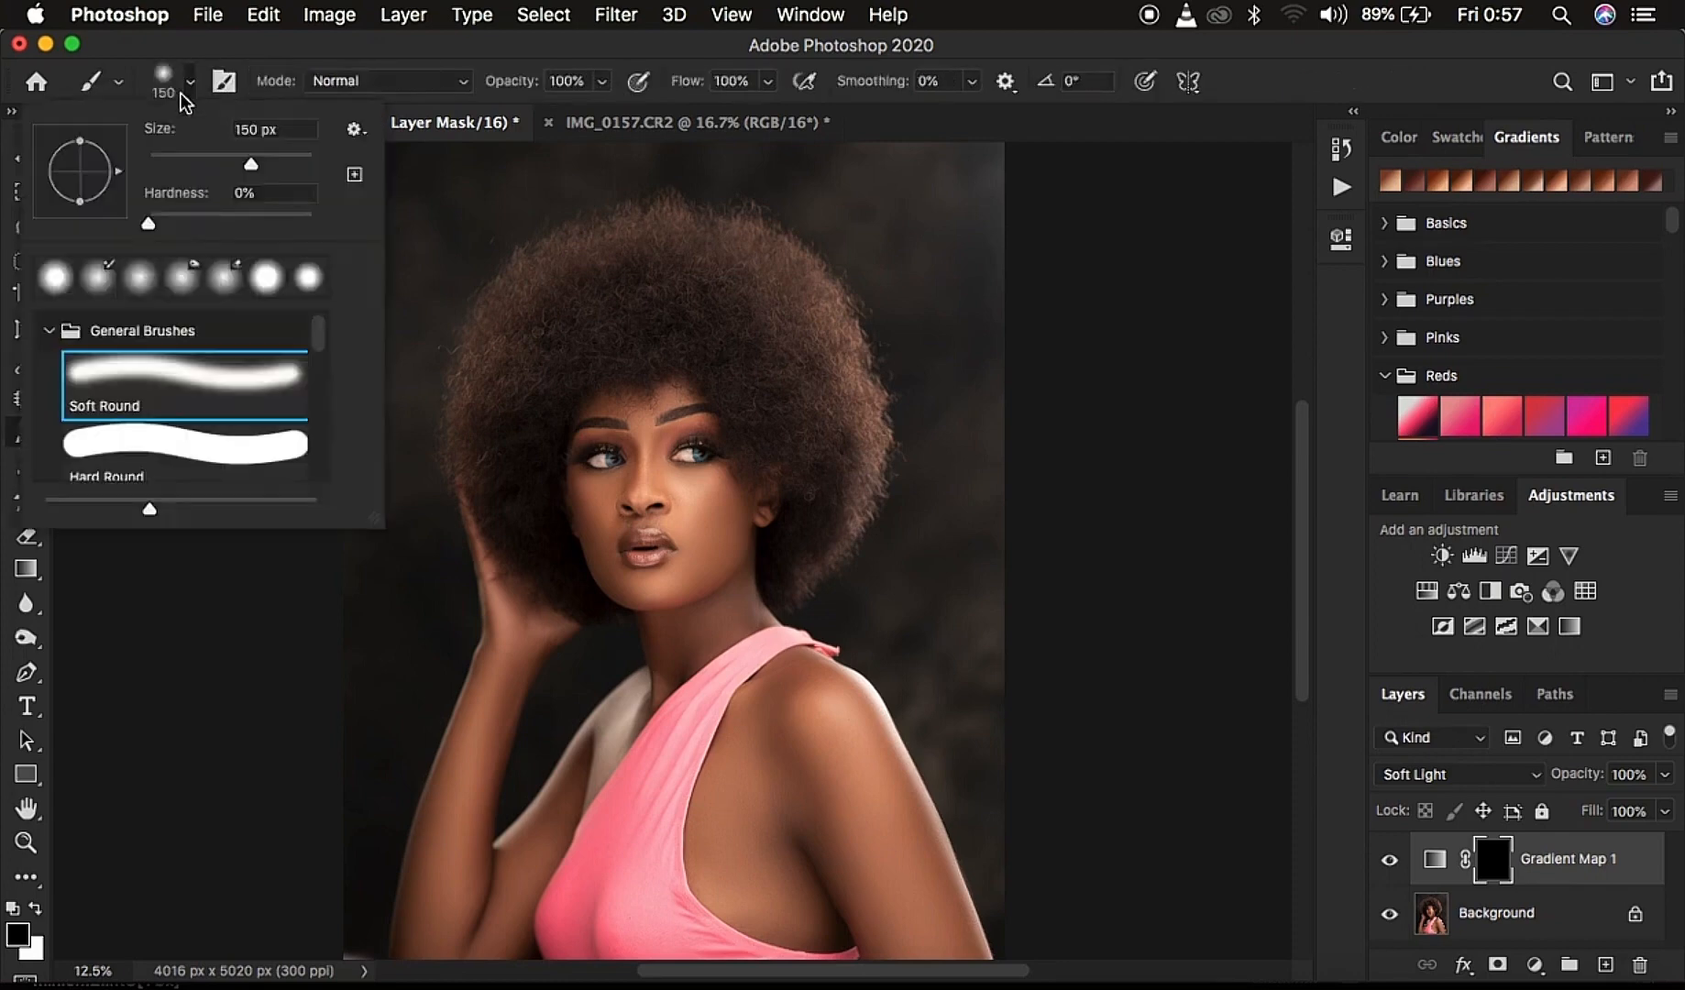
left_click(189, 85)
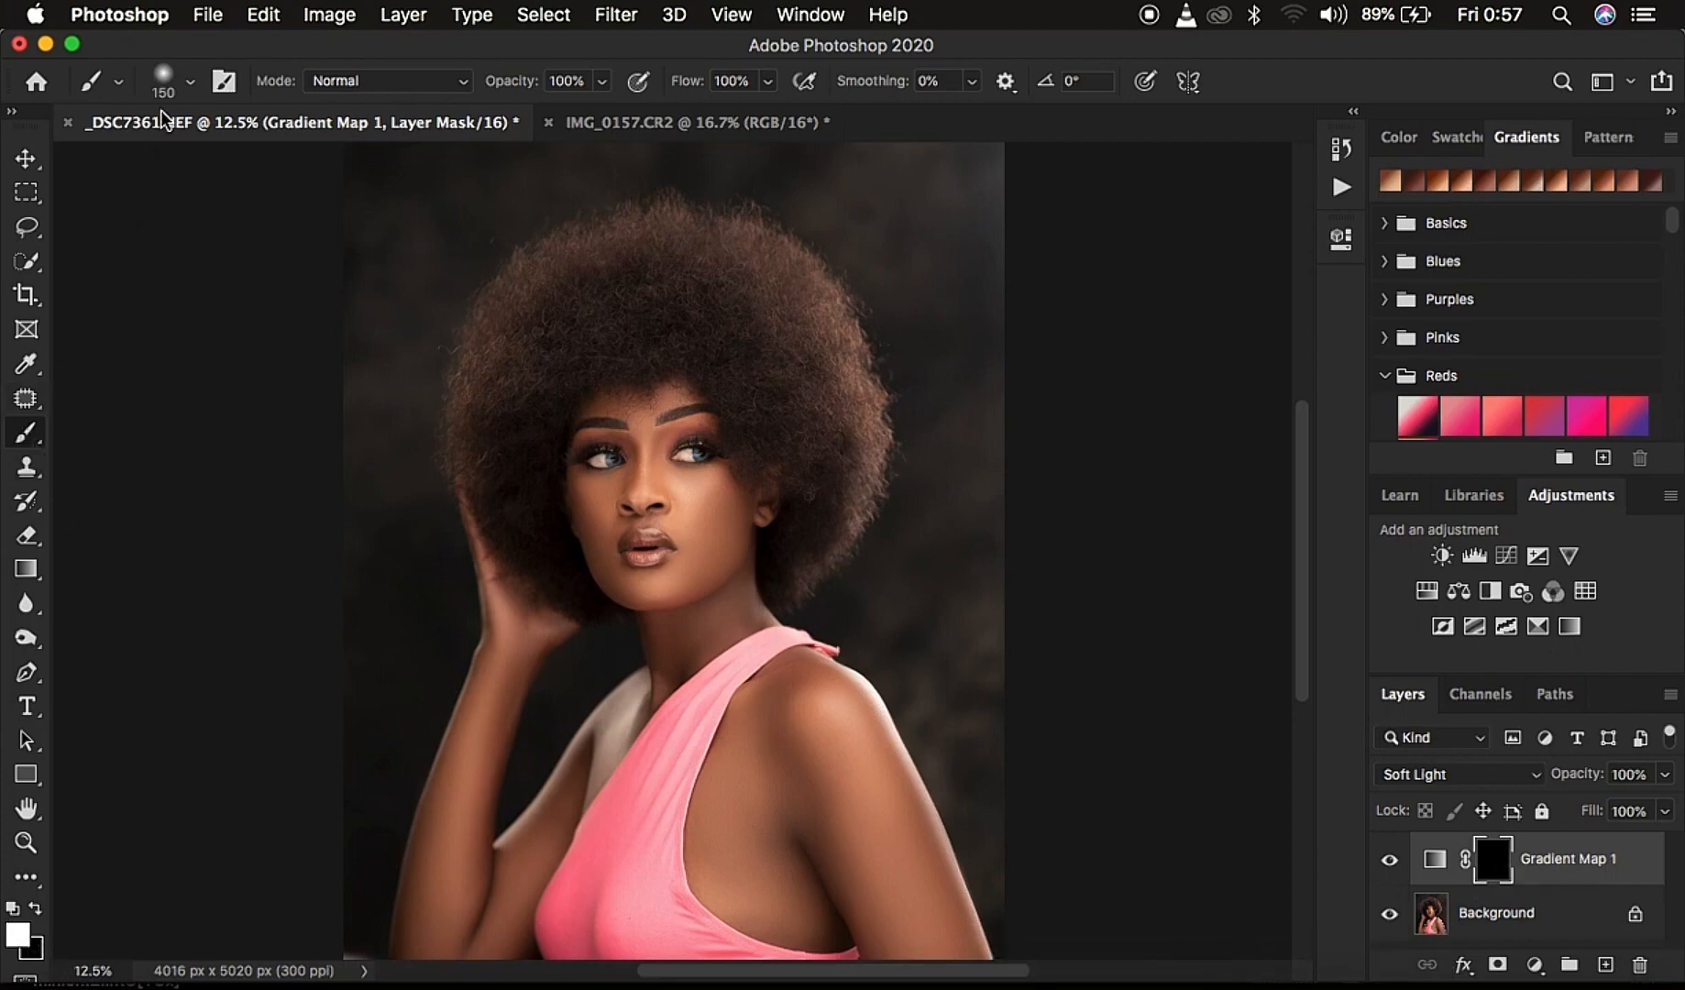
left_click(188, 83)
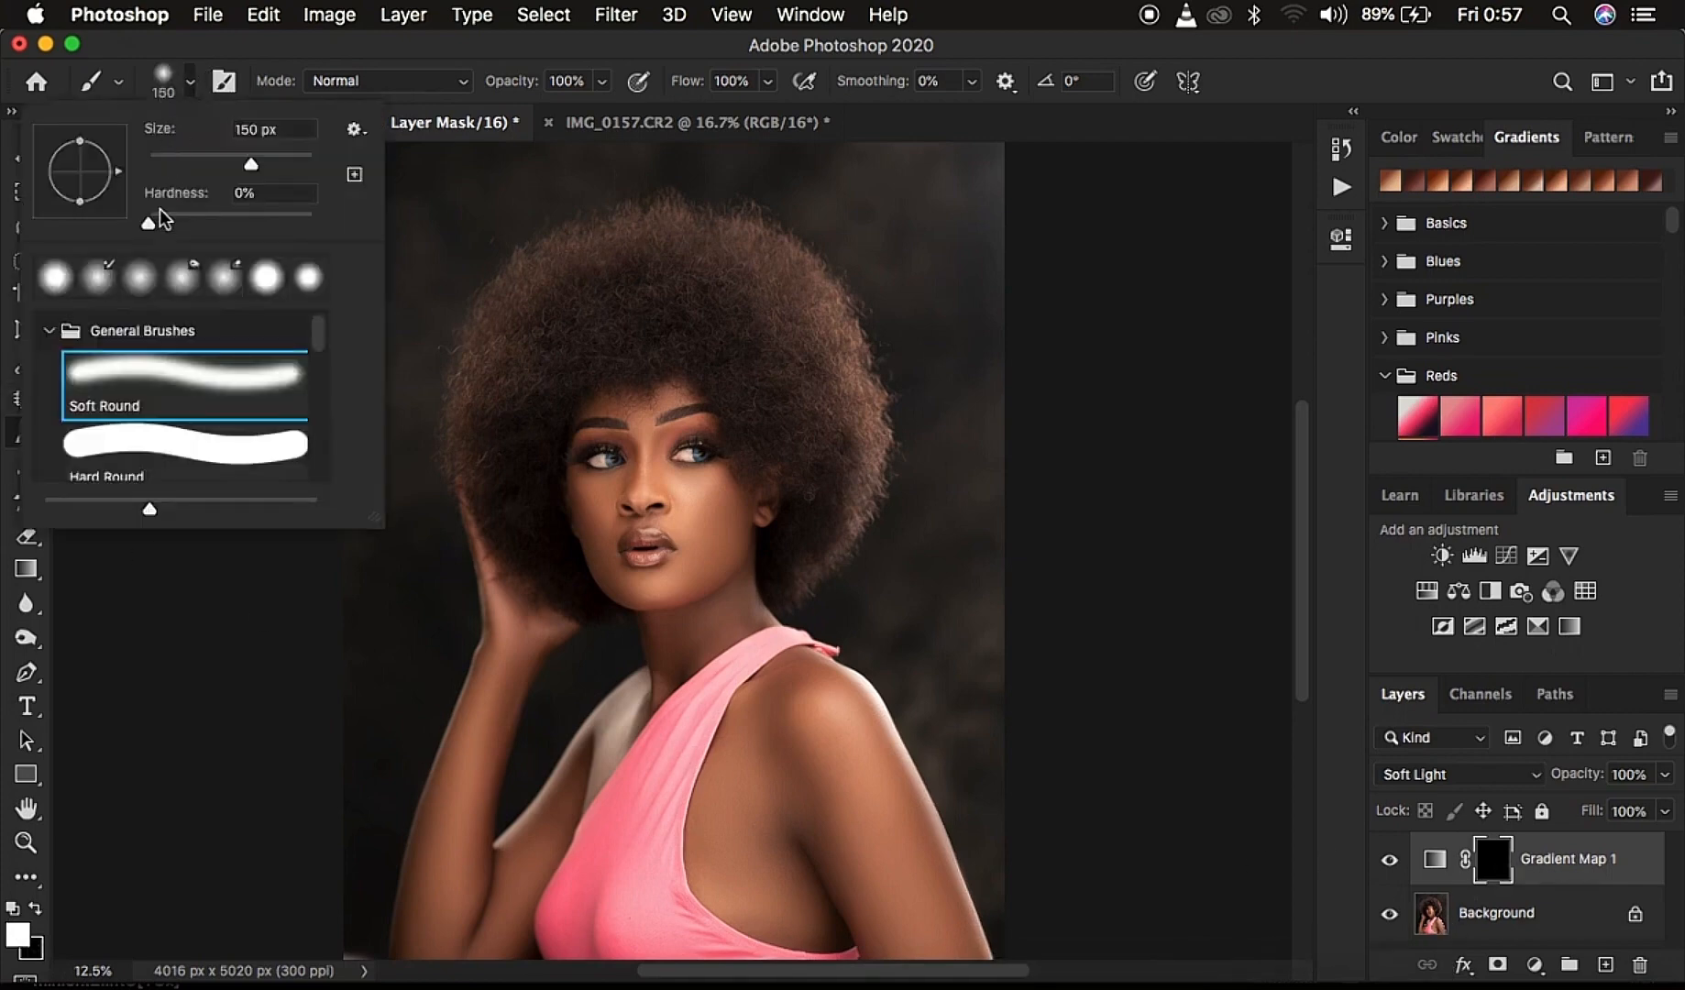
left_click(190, 81)
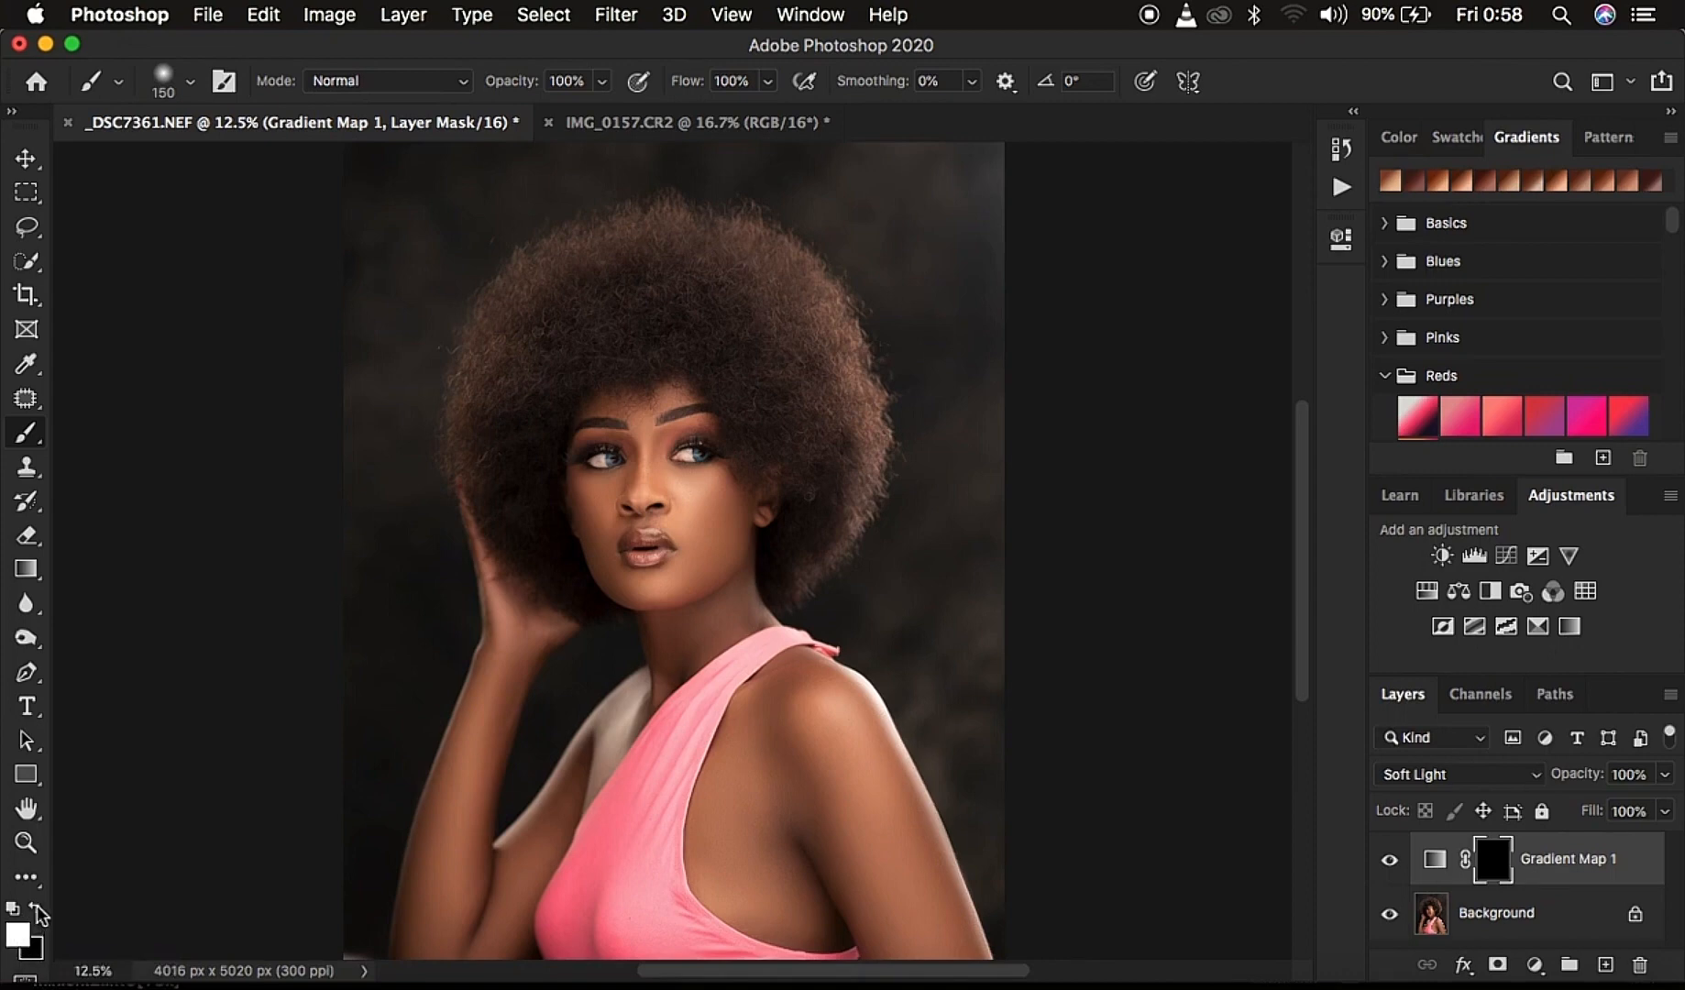
left_click(37, 908)
left_click(36, 908)
- Paint white on the Gradient Map 1 mask over the woman's face, neck, shoulders and arms, adjusting the brush size to suit each area
key("bracketright")
key("bracketright")
key("bracketright")
key("bracketright")
key("bracketright")
mouse_move(771, 759)
left_mouse_down()
mouse_move(752, 731)
mouse_move(731, 824)
mouse_move(740, 767)
mouse_move(777, 728)
mouse_move(854, 779)
mouse_move(818, 737)
mouse_move(864, 817)
mouse_move(833, 798)
mouse_move(796, 833)
mouse_move(790, 898)
mouse_move(765, 886)
mouse_move(807, 899)
mouse_move(841, 864)
mouse_move(924, 925)
mouse_move(875, 848)
mouse_move(799, 793)
mouse_move(773, 725)
mouse_move(726, 848)
mouse_move(779, 718)
mouse_move(949, 941)
mouse_move(781, 875)
mouse_move(815, 876)
mouse_move(812, 713)
left_mouse_up()
key("bracketright")
key("bracketright")
key("bracketright")
mouse_move(649, 521)
left_mouse_down()
mouse_move(602, 448)
mouse_move(653, 438)
mouse_move(633, 436)
mouse_move(700, 532)
mouse_move(684, 492)
mouse_move(657, 498)
mouse_move(652, 610)
mouse_move(684, 616)
mouse_move(704, 567)
mouse_move(720, 572)
mouse_move(676, 606)
mouse_move(640, 540)
mouse_move(615, 476)
mouse_move(649, 434)
mouse_move(706, 509)
mouse_move(675, 579)
left_mouse_up()
key("bracketleft")
key("bracketleft")
key("bracketleft")
mouse_move(513, 632)
left_mouse_down()
mouse_move(492, 564)
mouse_move(484, 767)
mouse_move(433, 884)
mouse_move(451, 913)
mouse_move(490, 902)
mouse_move(722, 613)
mouse_move(669, 542)
mouse_move(699, 522)
mouse_move(612, 455)
mouse_move(669, 443)
mouse_move(526, 587)
mouse_move(542, 613)
mouse_move(510, 639)
mouse_move(440, 891)
mouse_move(443, 942)
mouse_move(530, 861)
mouse_move(609, 743)
left_mouse_up()
mouse_move(747, 866)
left_mouse_down()
mouse_move(827, 809)
mouse_move(900, 898)
mouse_move(841, 730)
mouse_move(684, 489)
mouse_move(679, 551)
mouse_move(613, 530)
left_mouse_up()
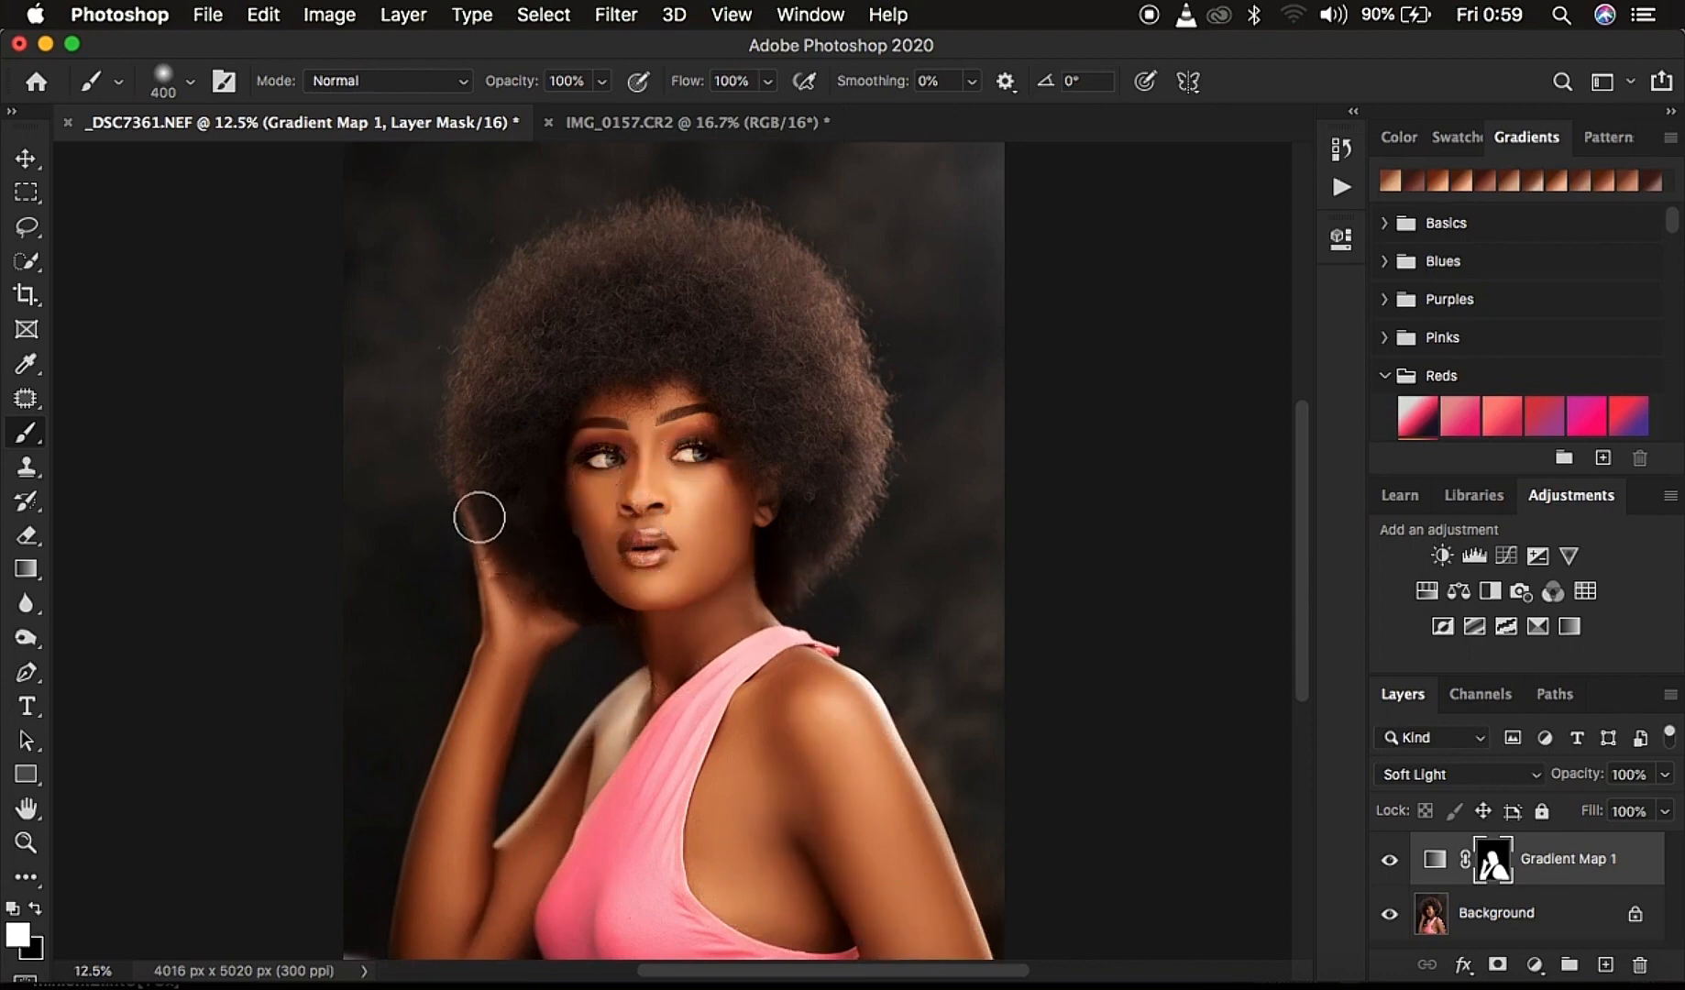
- Paint black on the Gradient Map 1 mask over the lips, eyes, shoulder edge and hair beside the hand, reducing the brush size to 175
left_click(502, 537)
key("x")
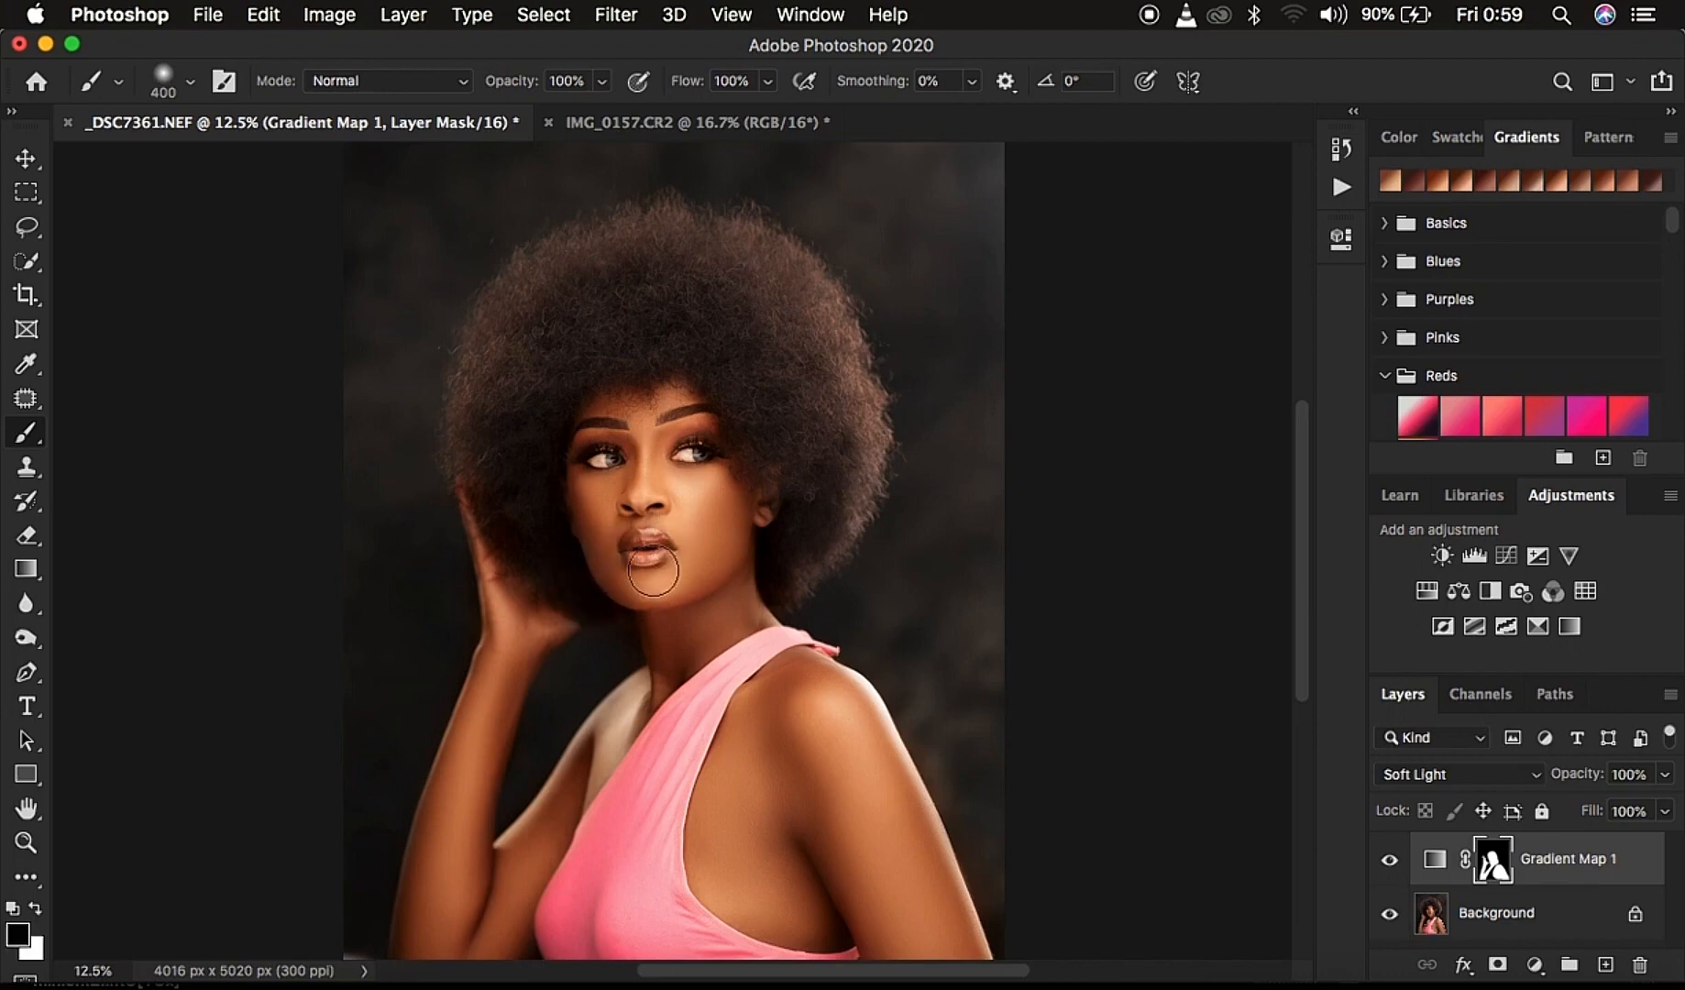
left_click_drag(674, 554, 650, 541)
key("bracketleft")
key("bracketleft")
key("bracketleft")
key("bracketleft")
left_click_drag(634, 547, 653, 538)
mouse_move(679, 442)
left_mouse_down()
mouse_move(713, 448)
mouse_move(609, 459)
left_mouse_up()
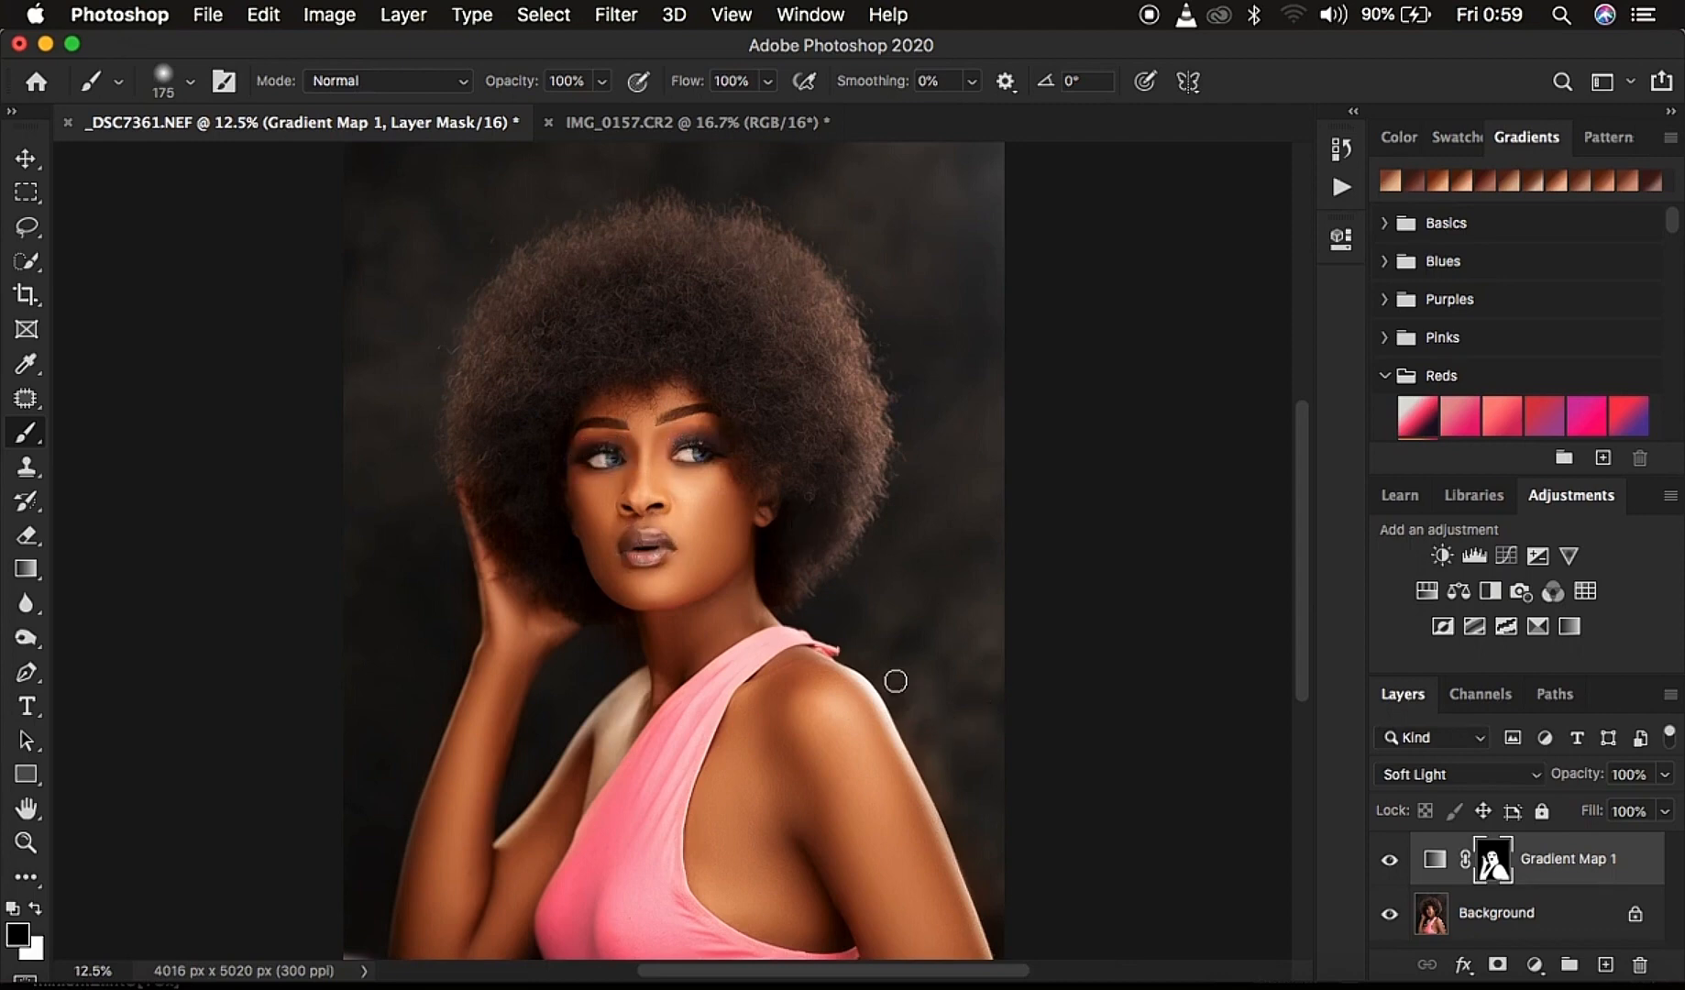
mouse_move(896, 681)
left_mouse_down()
mouse_move(1005, 938)
mouse_move(884, 665)
mouse_move(806, 626)
left_mouse_up()
left_click_drag(519, 549, 489, 492)
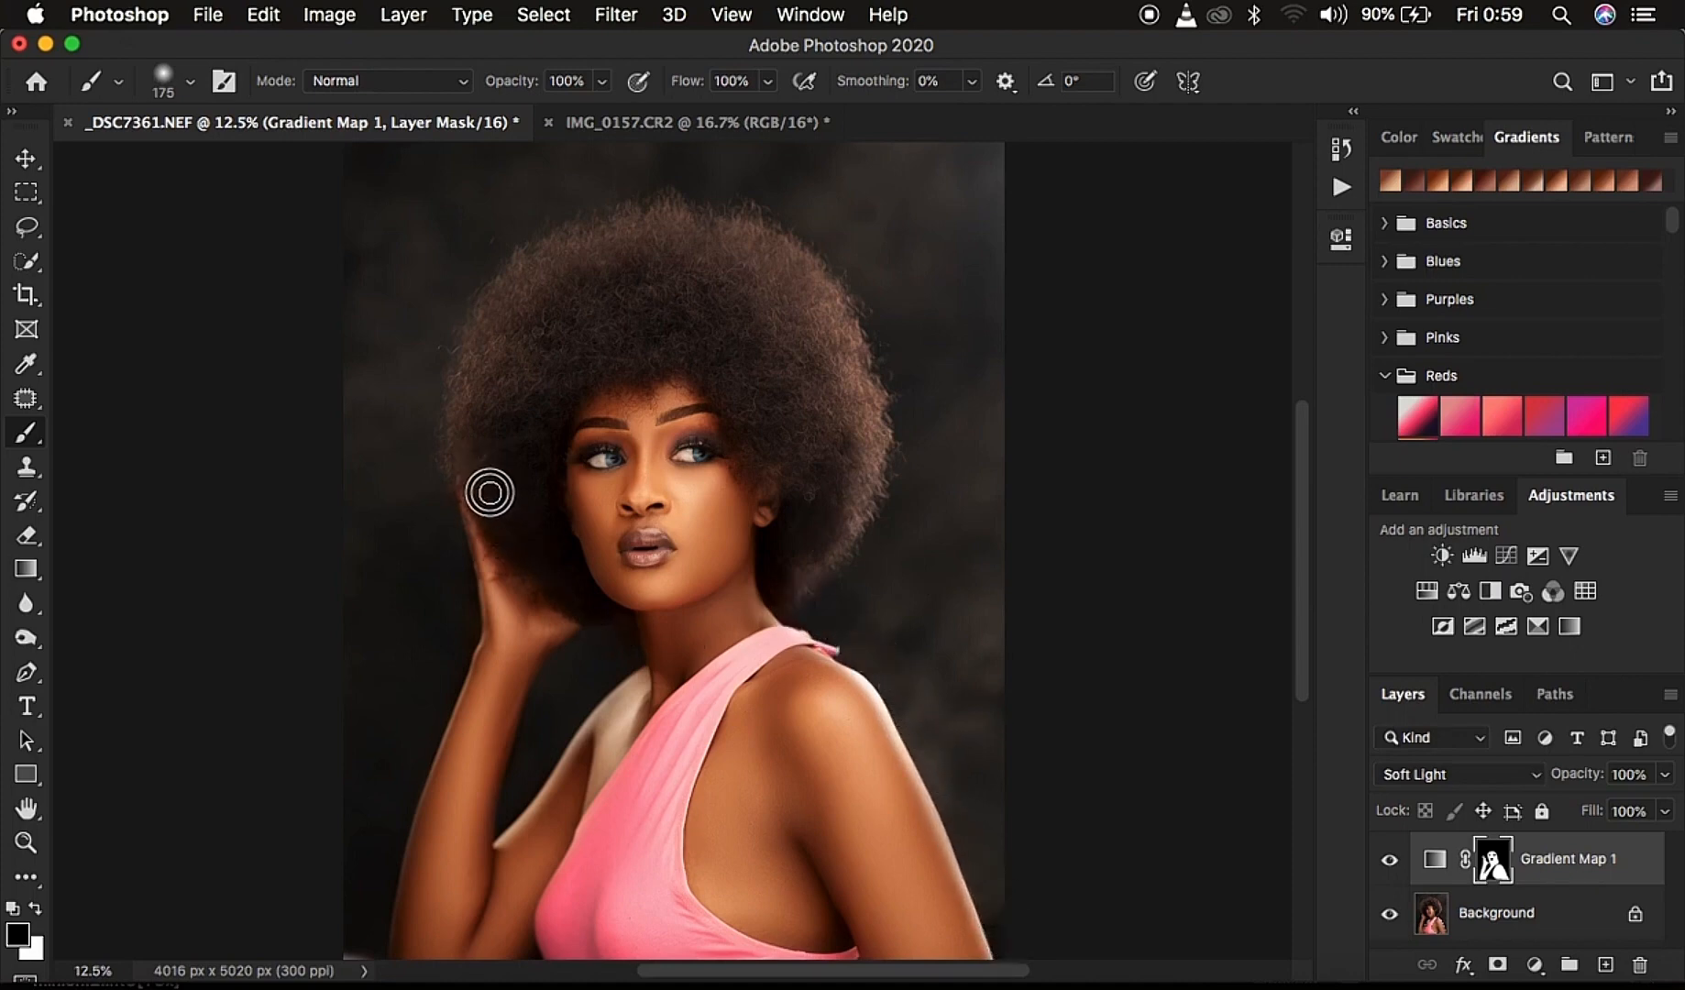
- Compare the portrait with the Gradient Map 1 layer hidden and shown, and test its opacity
left_click(1389, 860)
left_click(1389, 860)
left_click(1578, 777)
left_click_drag(1578, 778, 1666, 741)
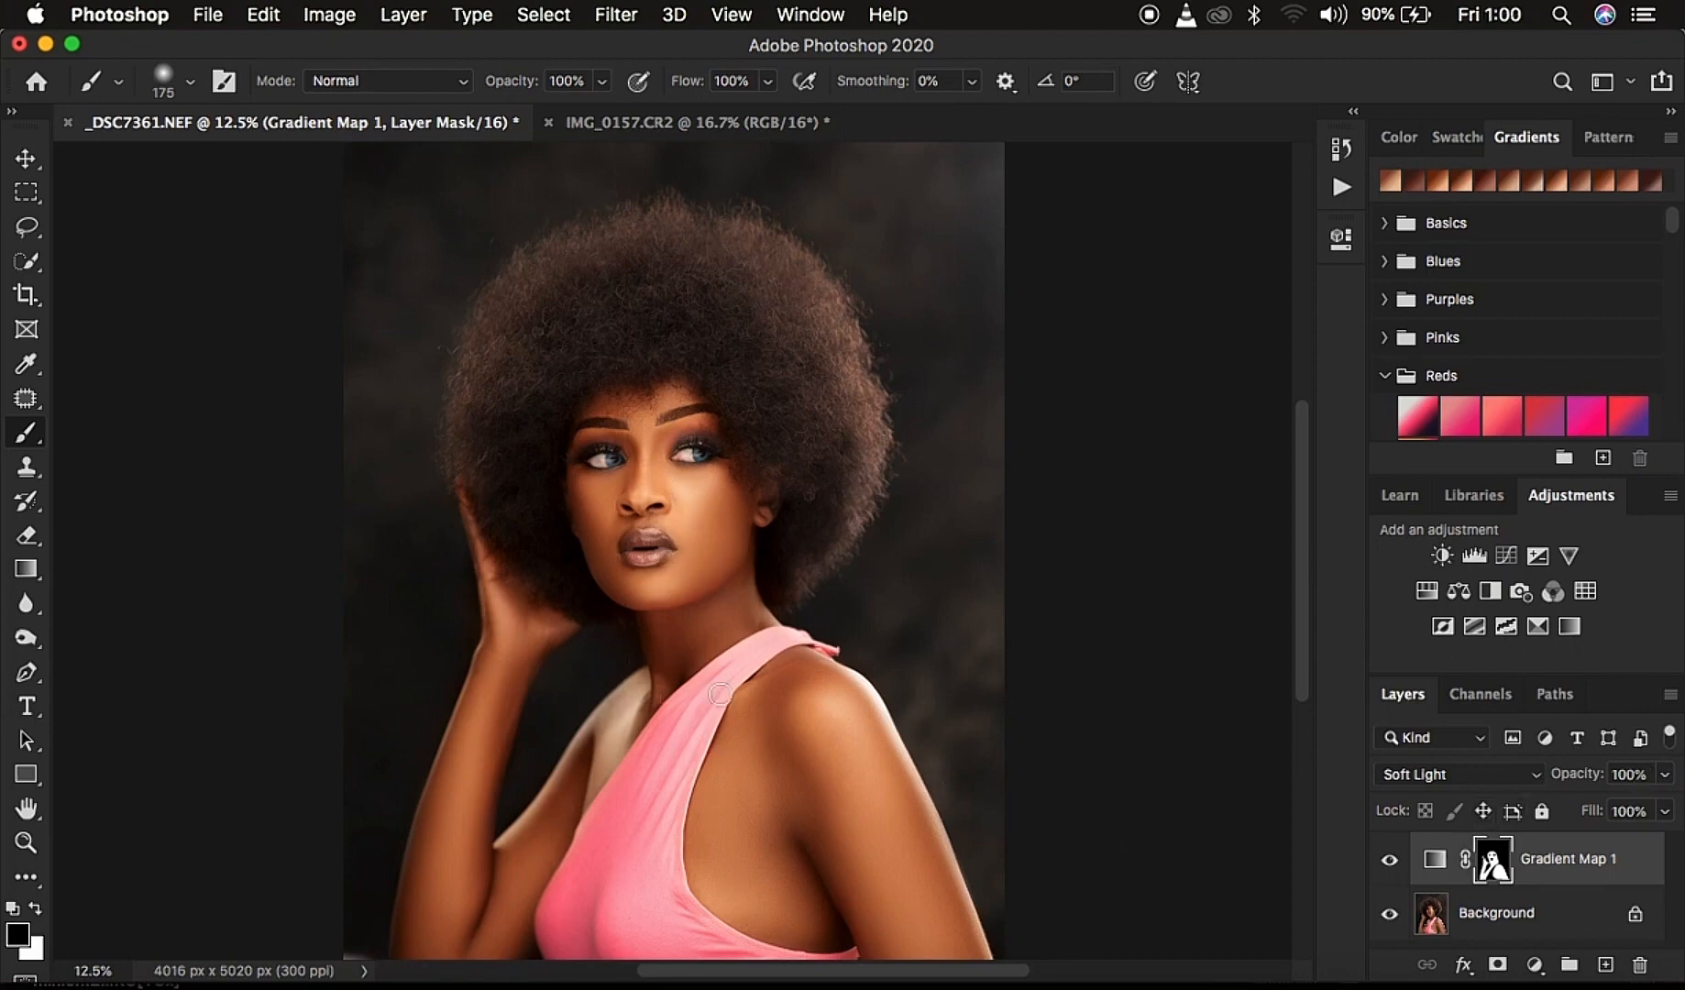
- Reopen Gradient Map 1's gradient for editing and reselect RL 4 in the RONNIX GRADIENT PACK inside RONNIX GRADIENT PACK 2
left_click(1433, 859)
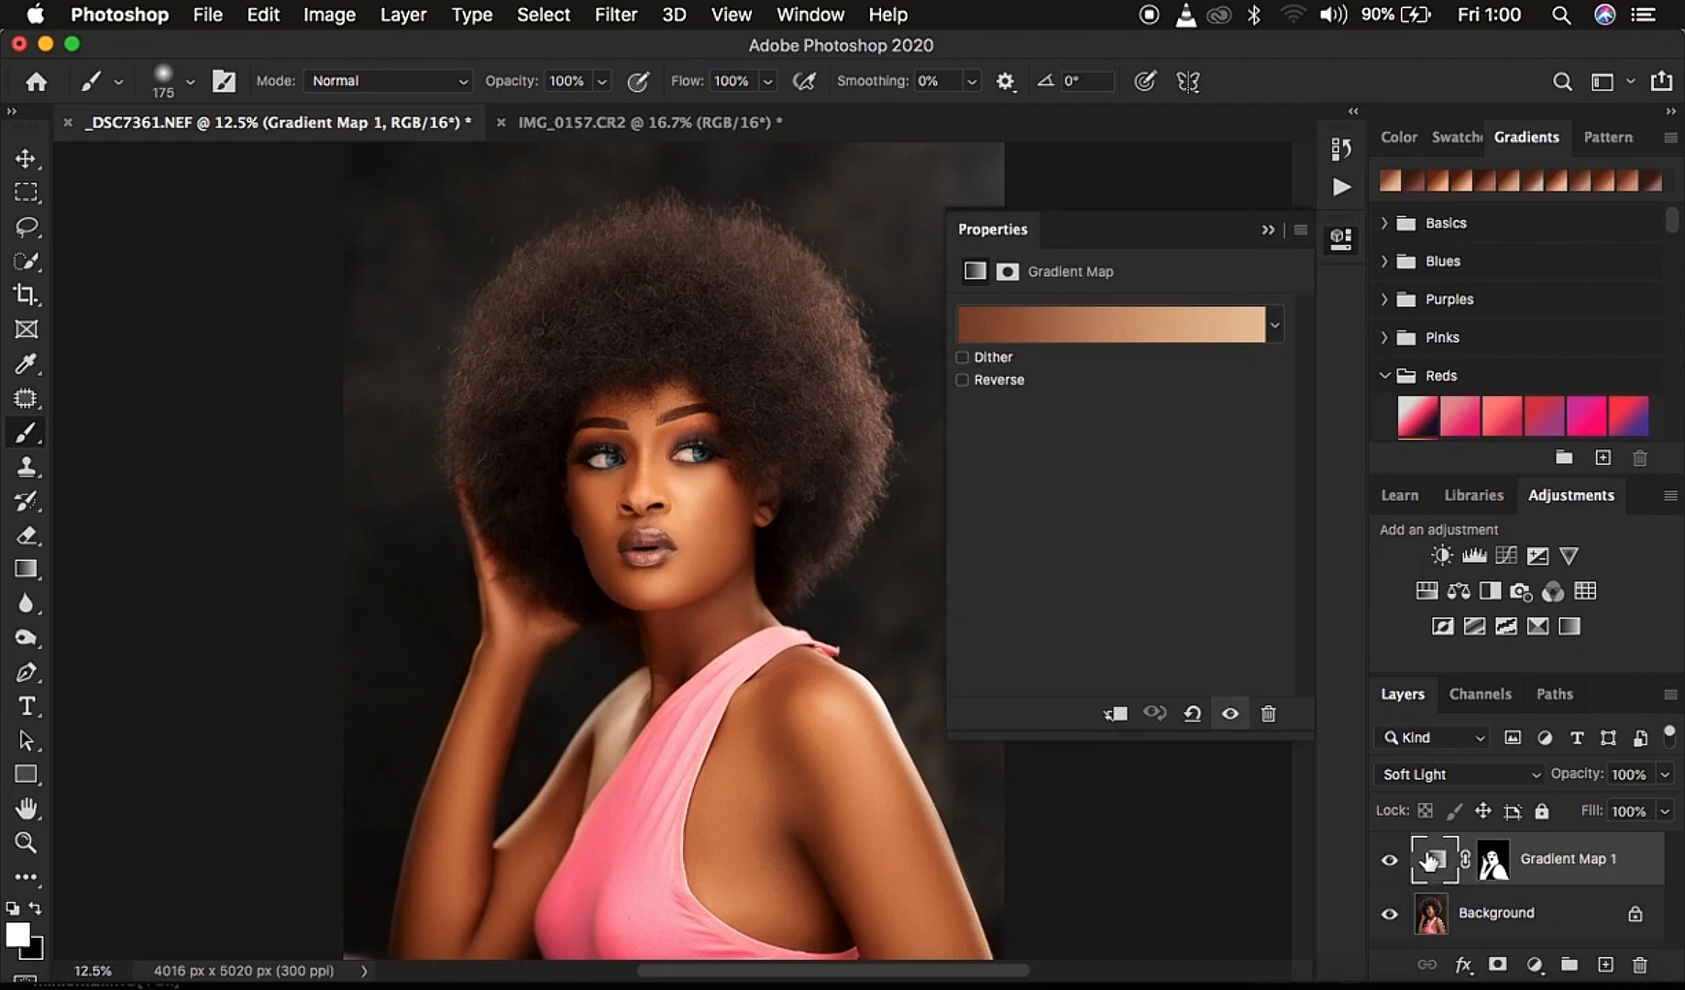
left_click(1090, 328)
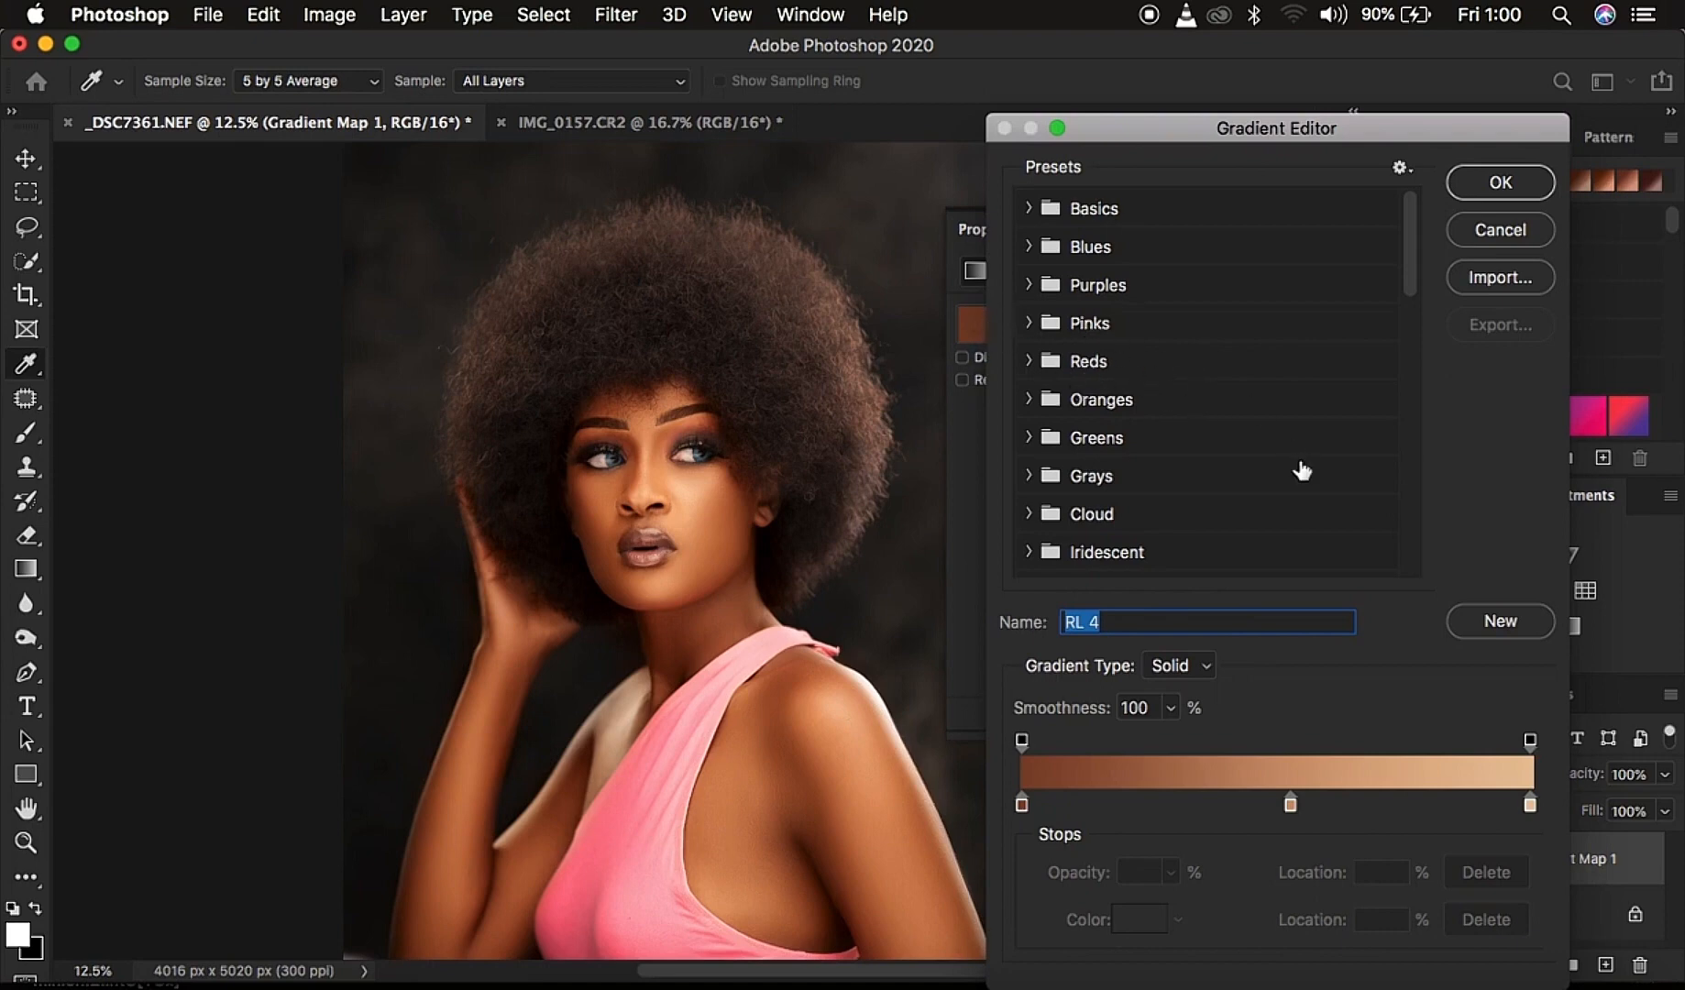
scroll(1302, 470, "down", 10)
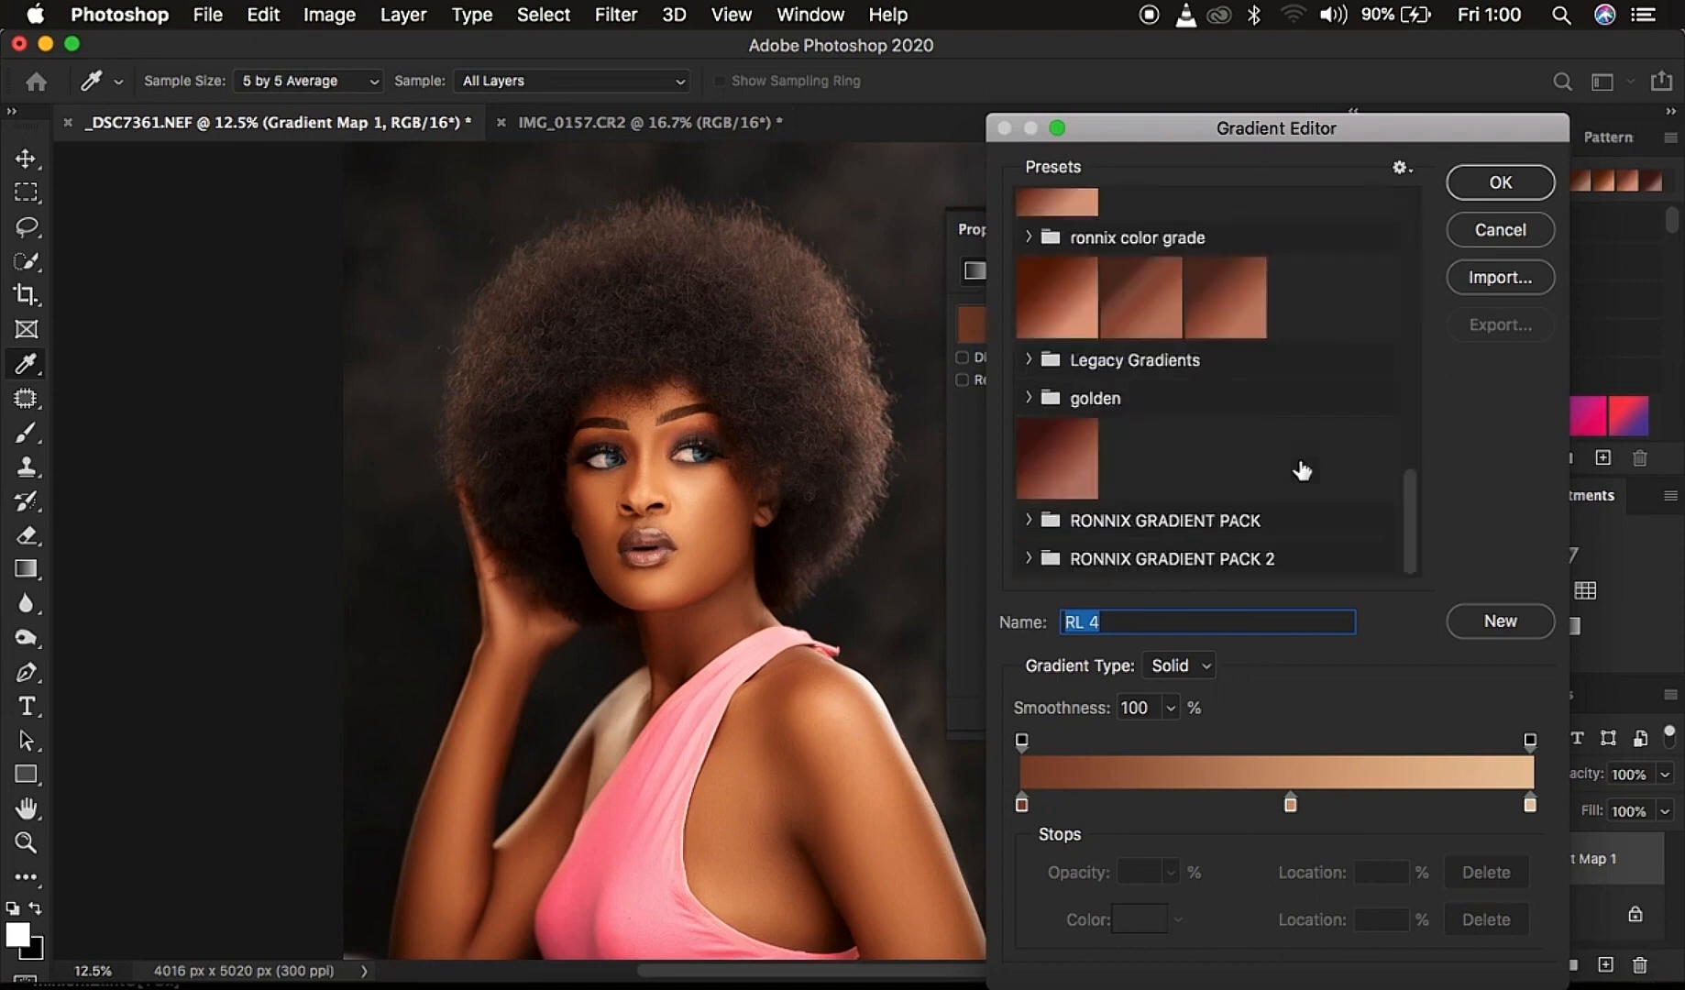
left_click(1030, 558)
scroll(1237, 522, "down", 1)
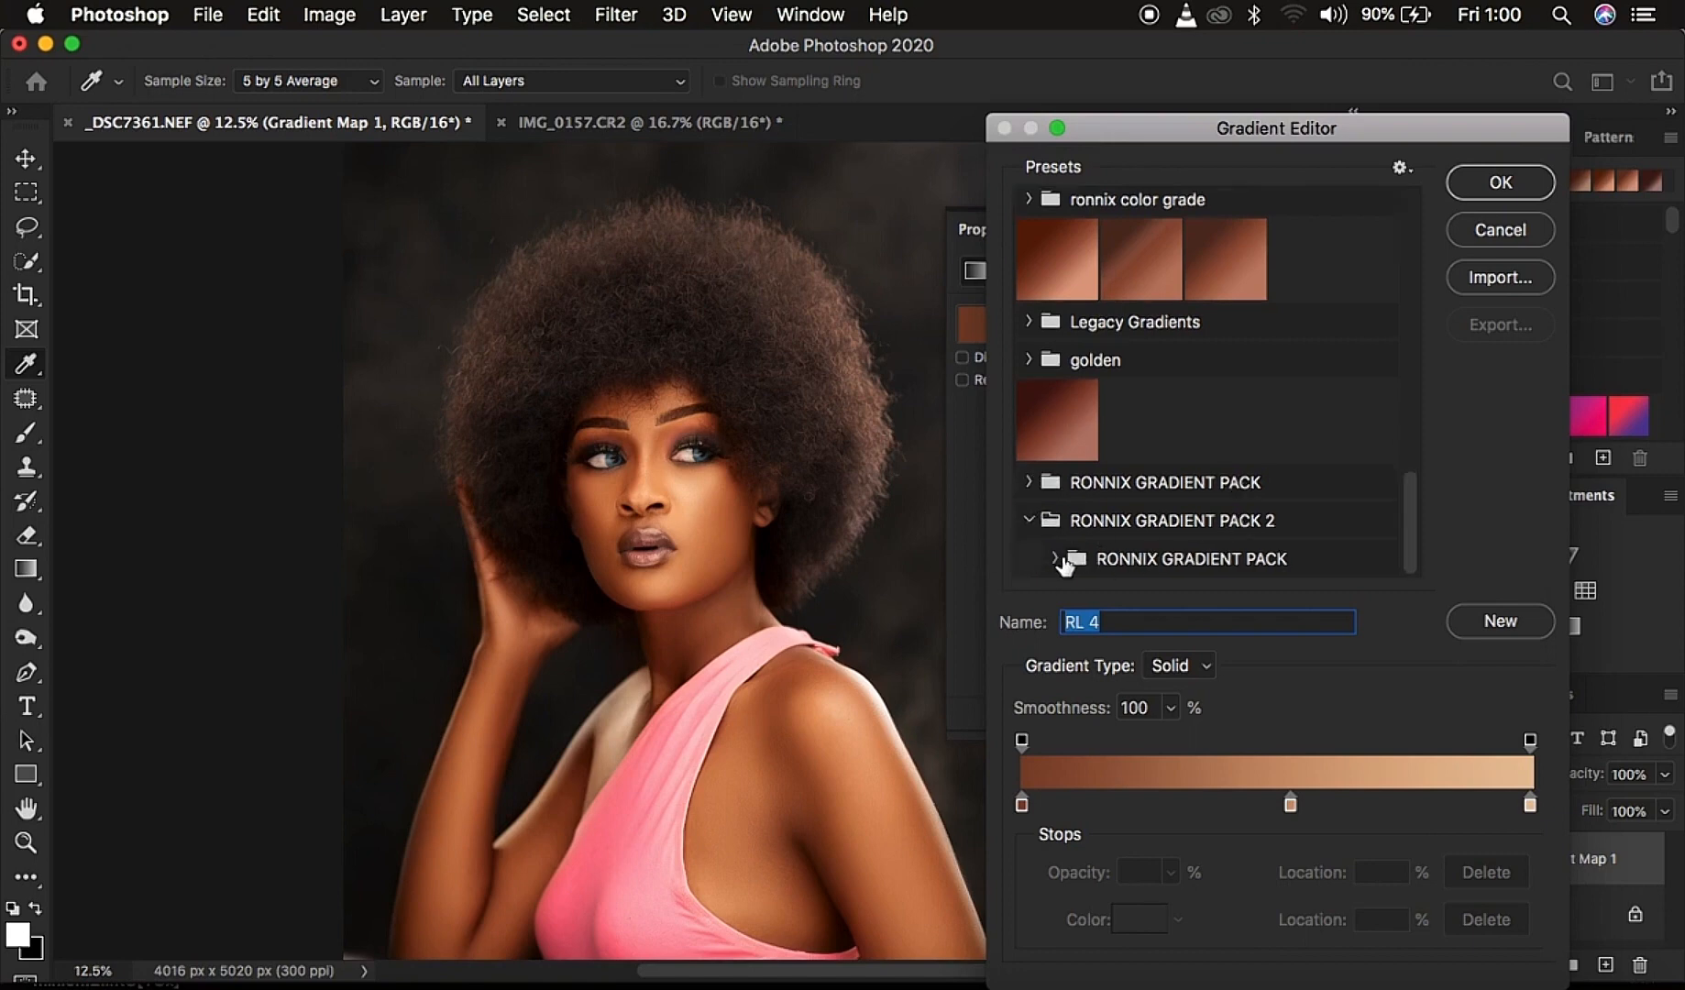
left_click(1056, 557)
scroll(1231, 522, "down", 5)
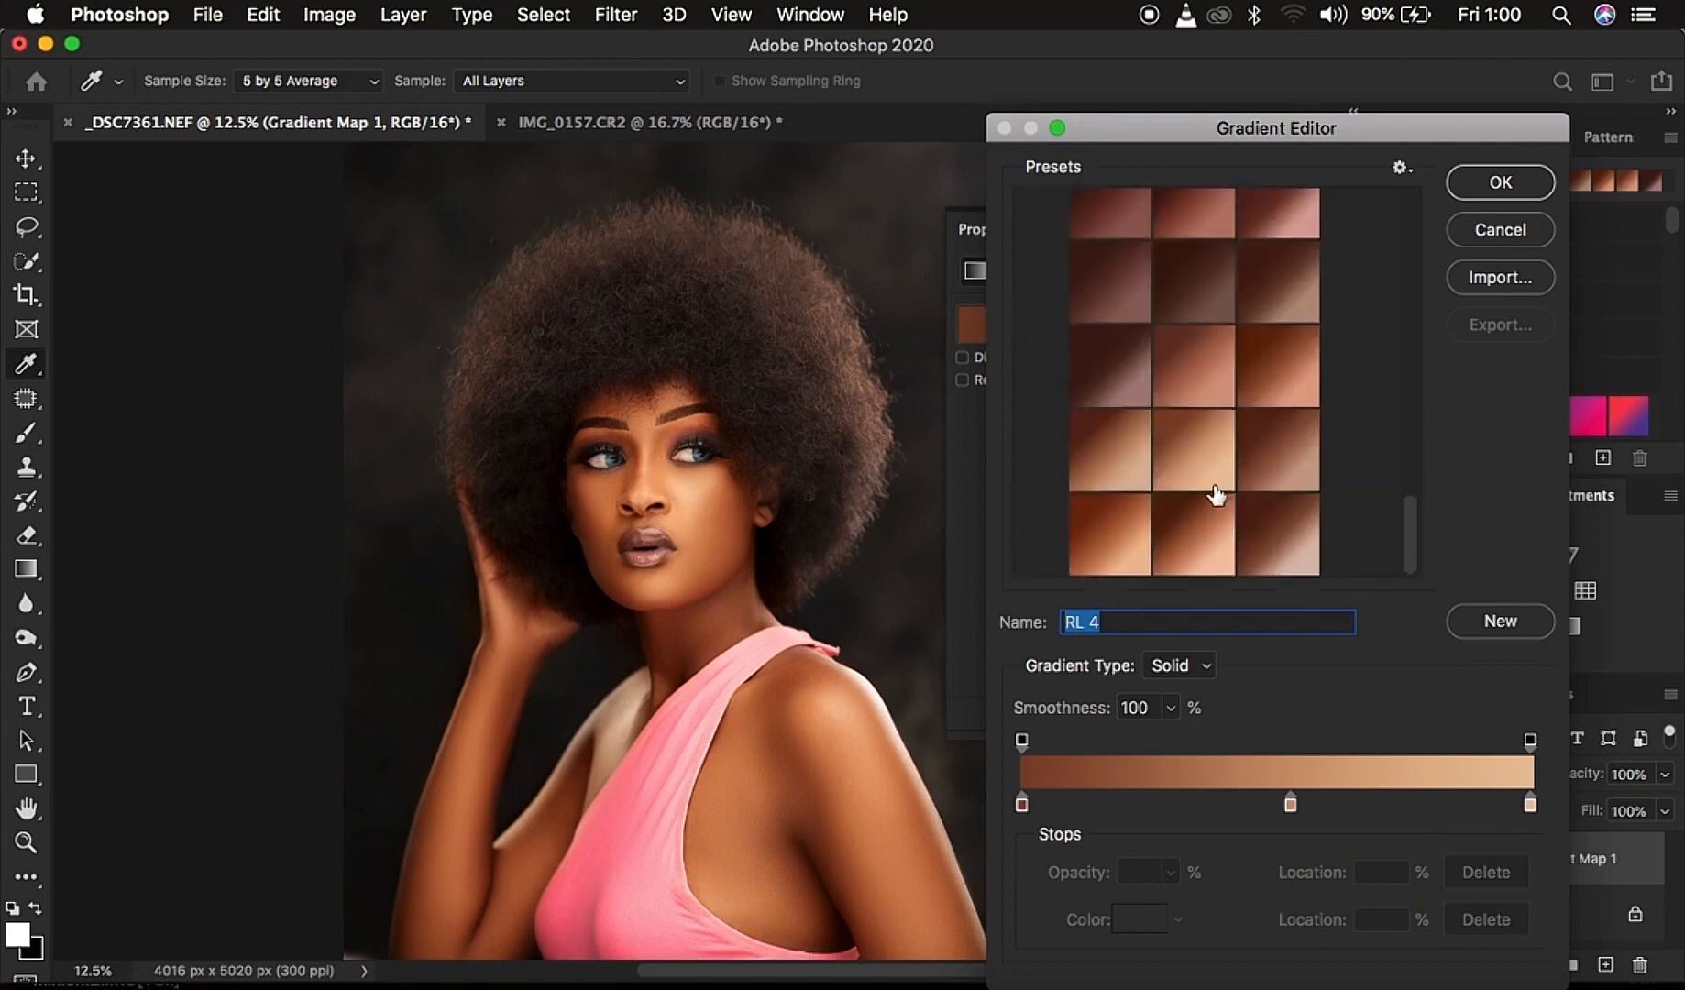
left_click(1191, 447)
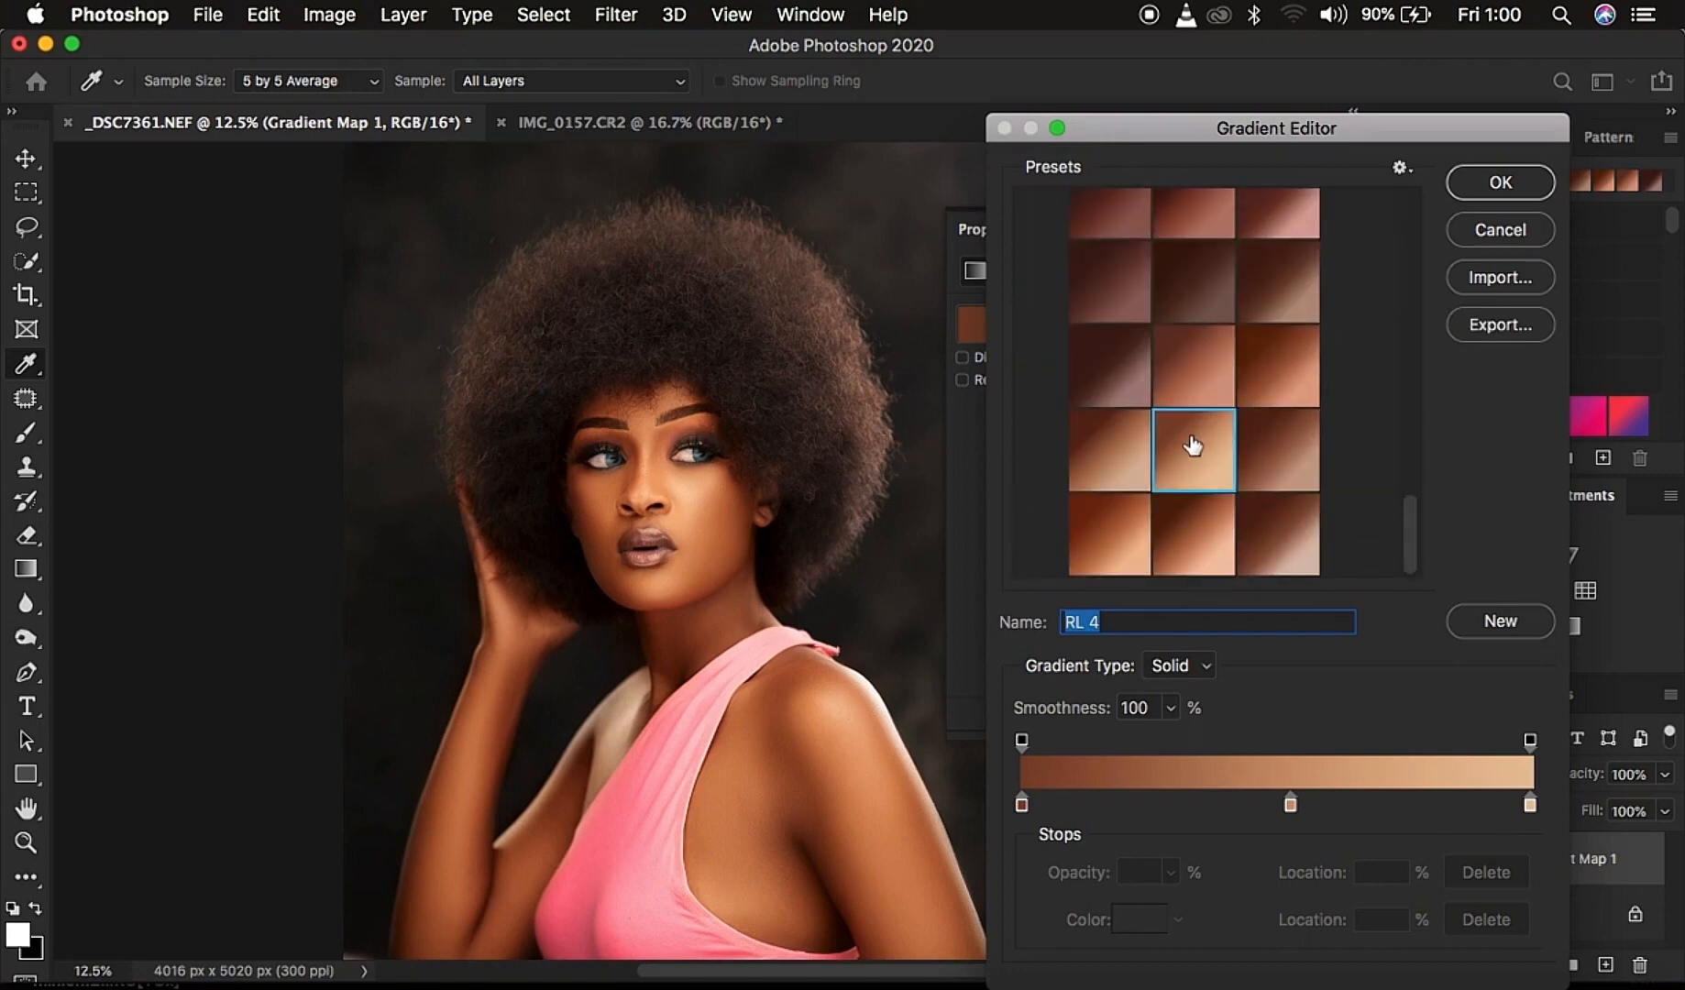
- Try the RL 5, RL 3, RL 6, RL 7, RL 8 and RL 1 presets on the portrait and return the gradient map to RL 4
left_click(1274, 452)
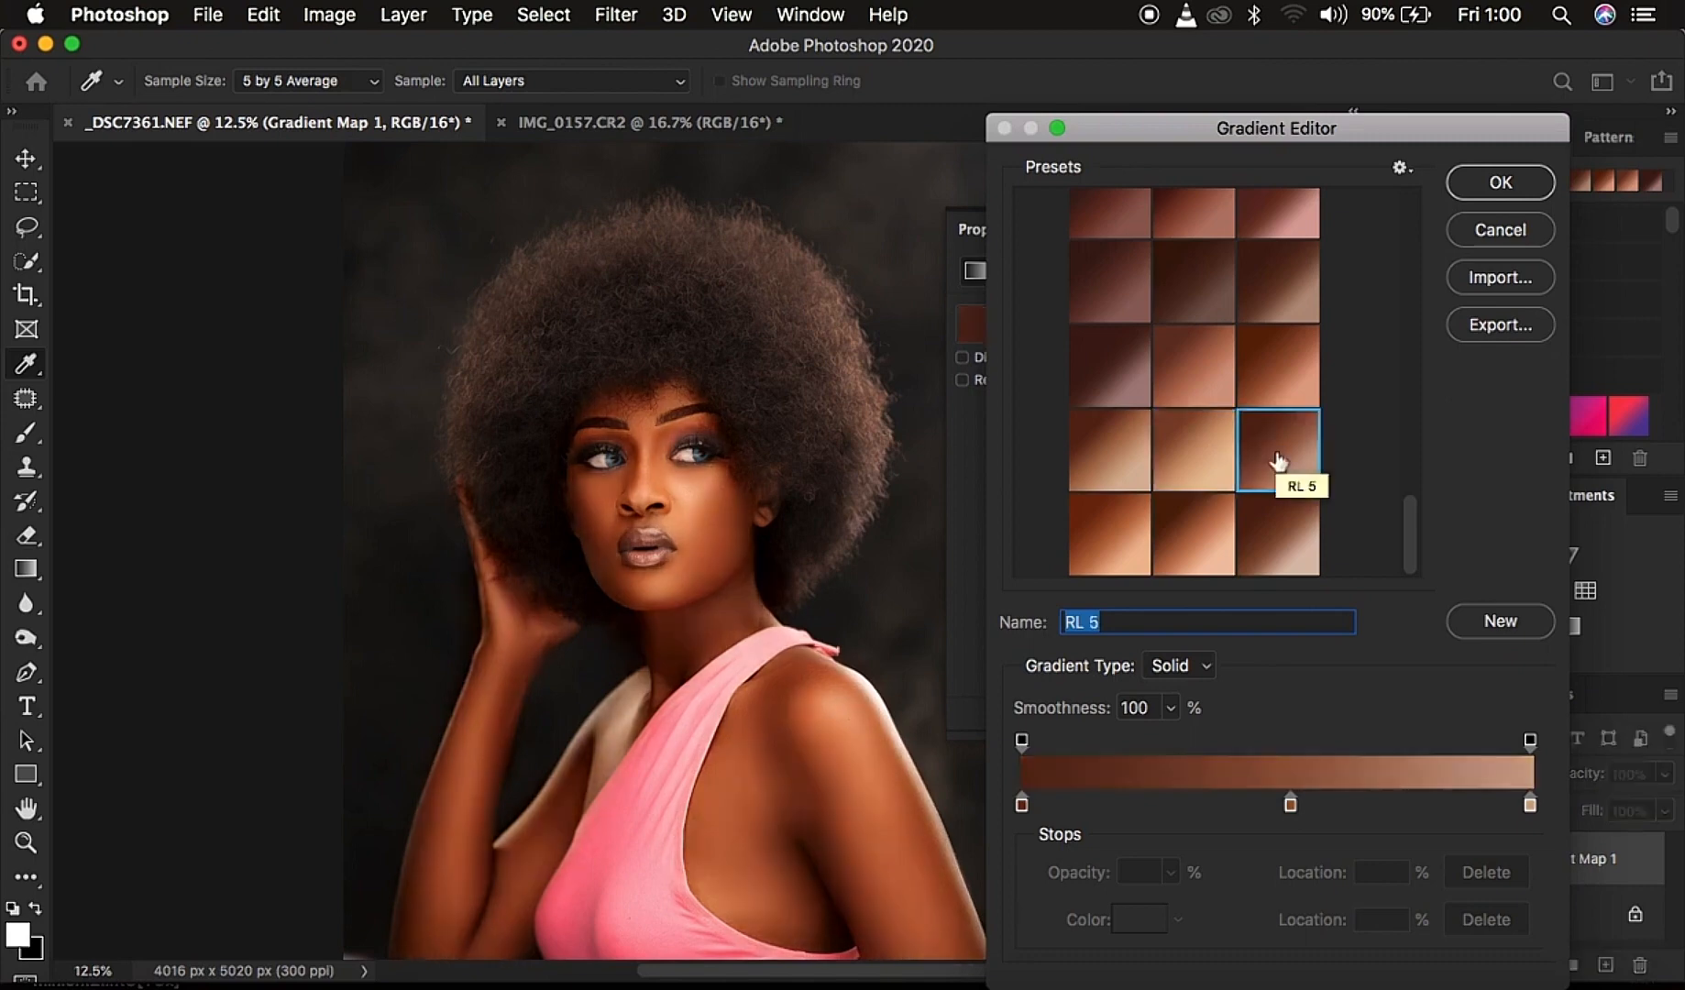
left_click(1102, 465)
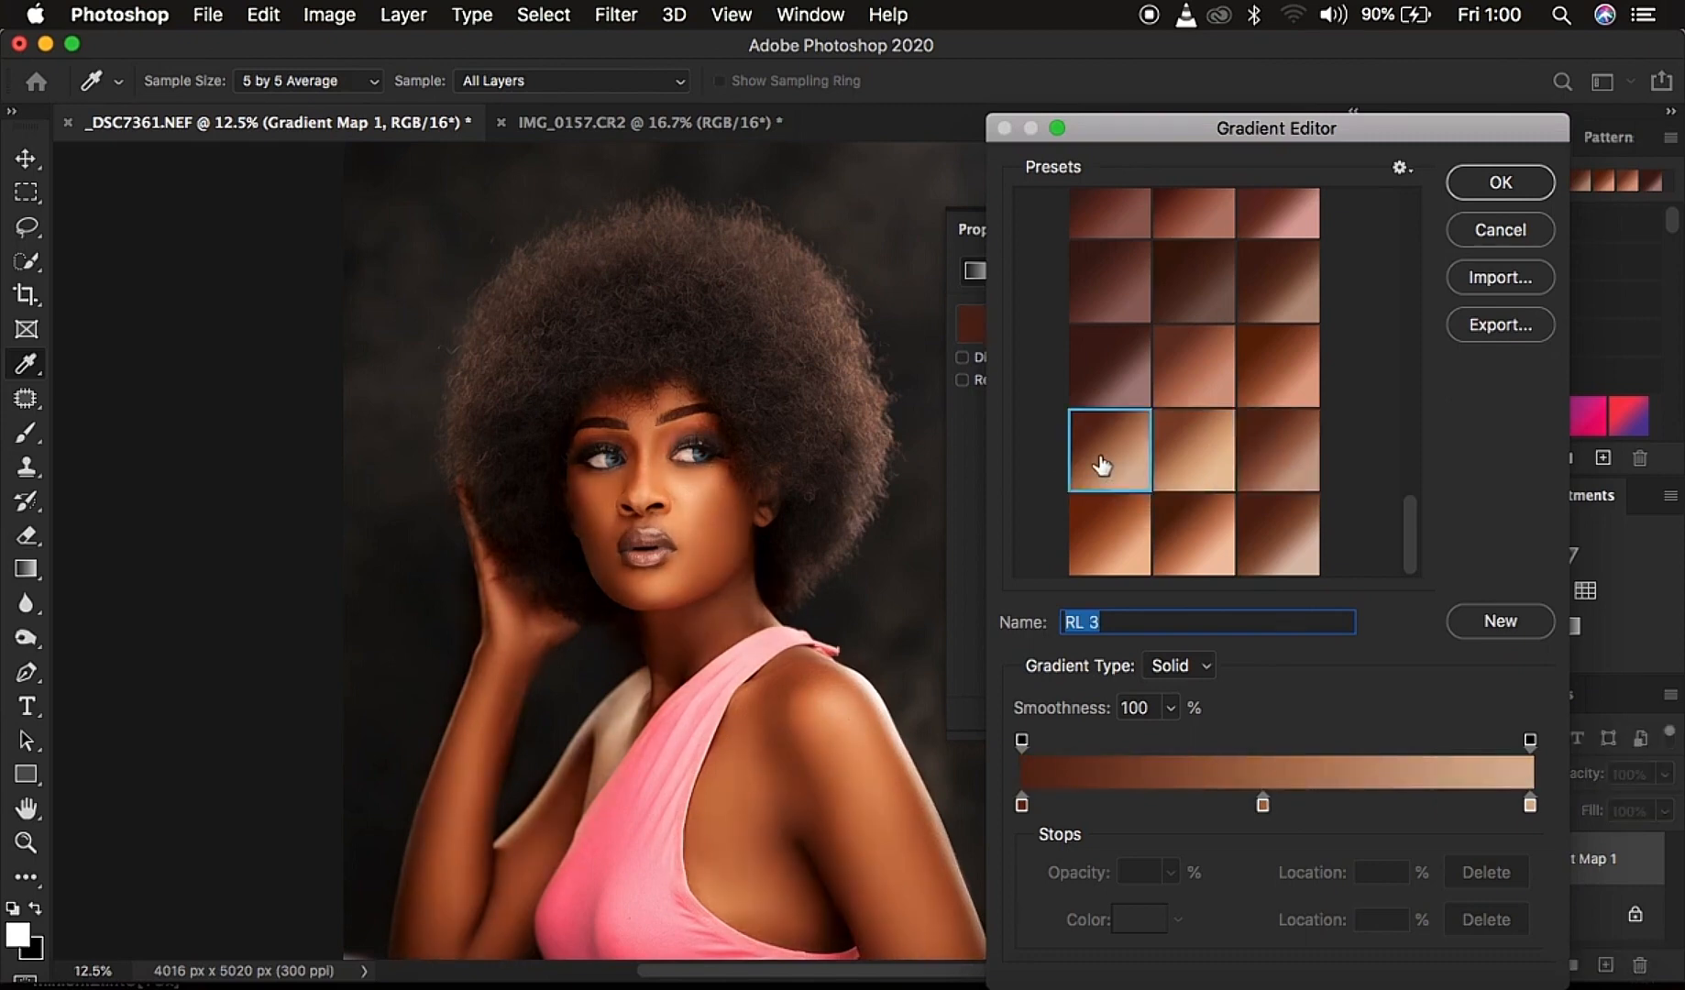
left_click(1106, 527)
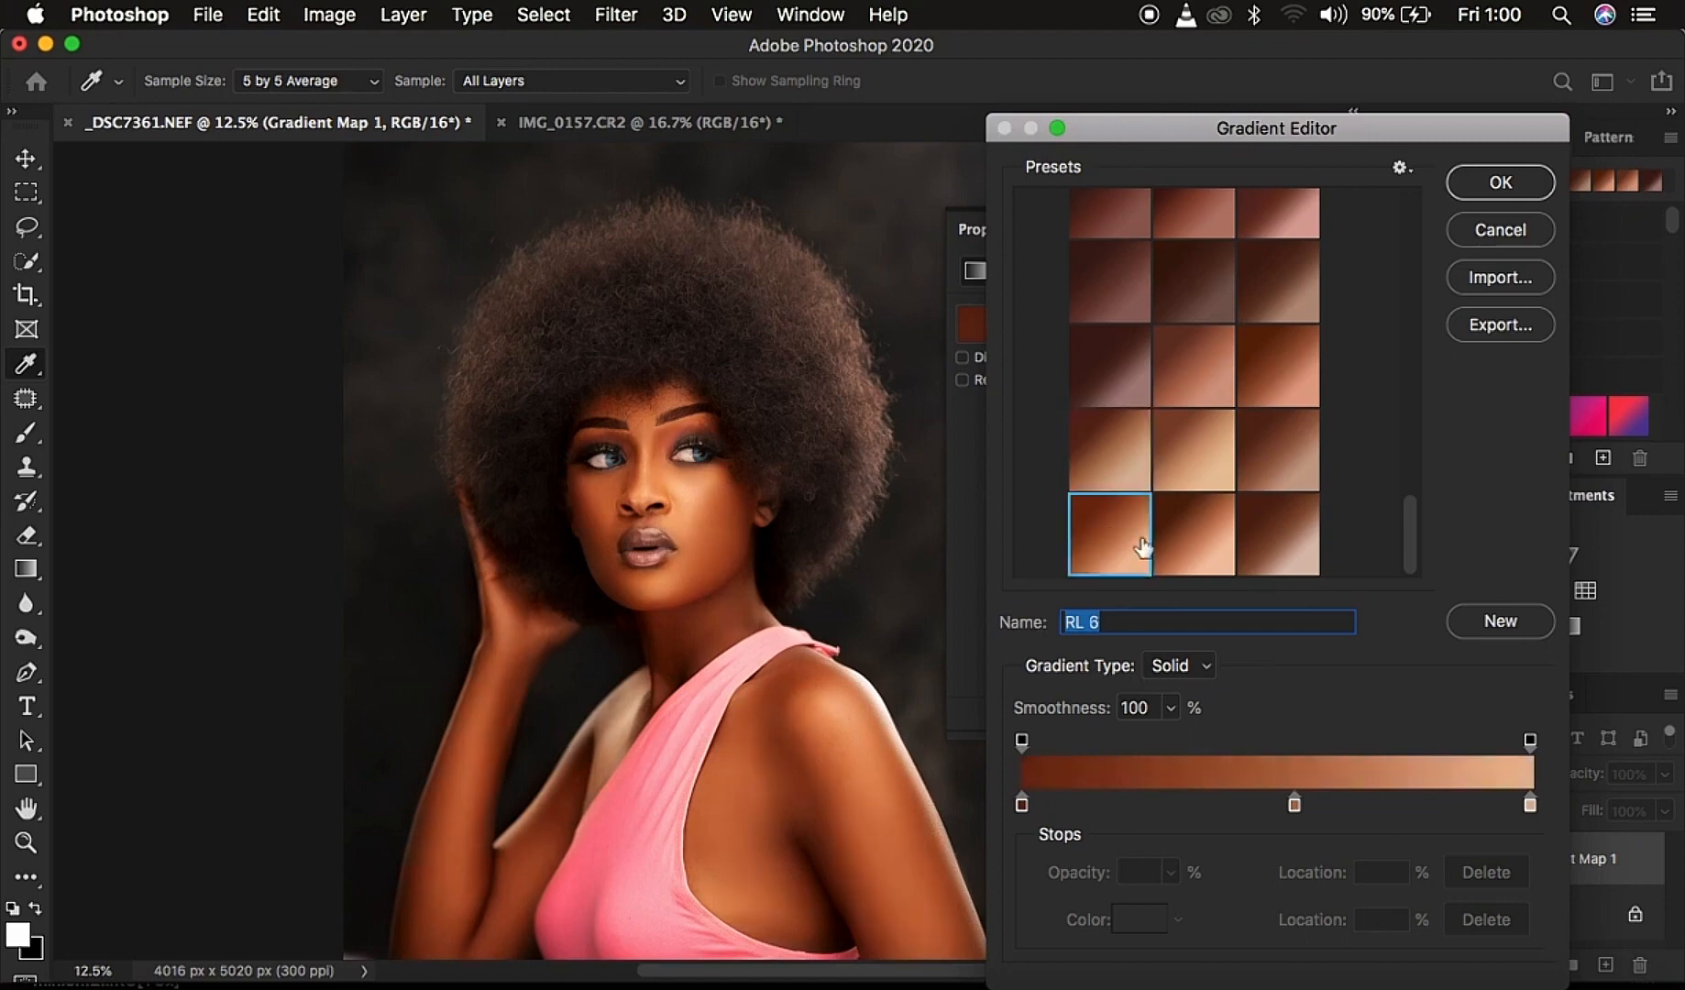
left_click(1196, 550)
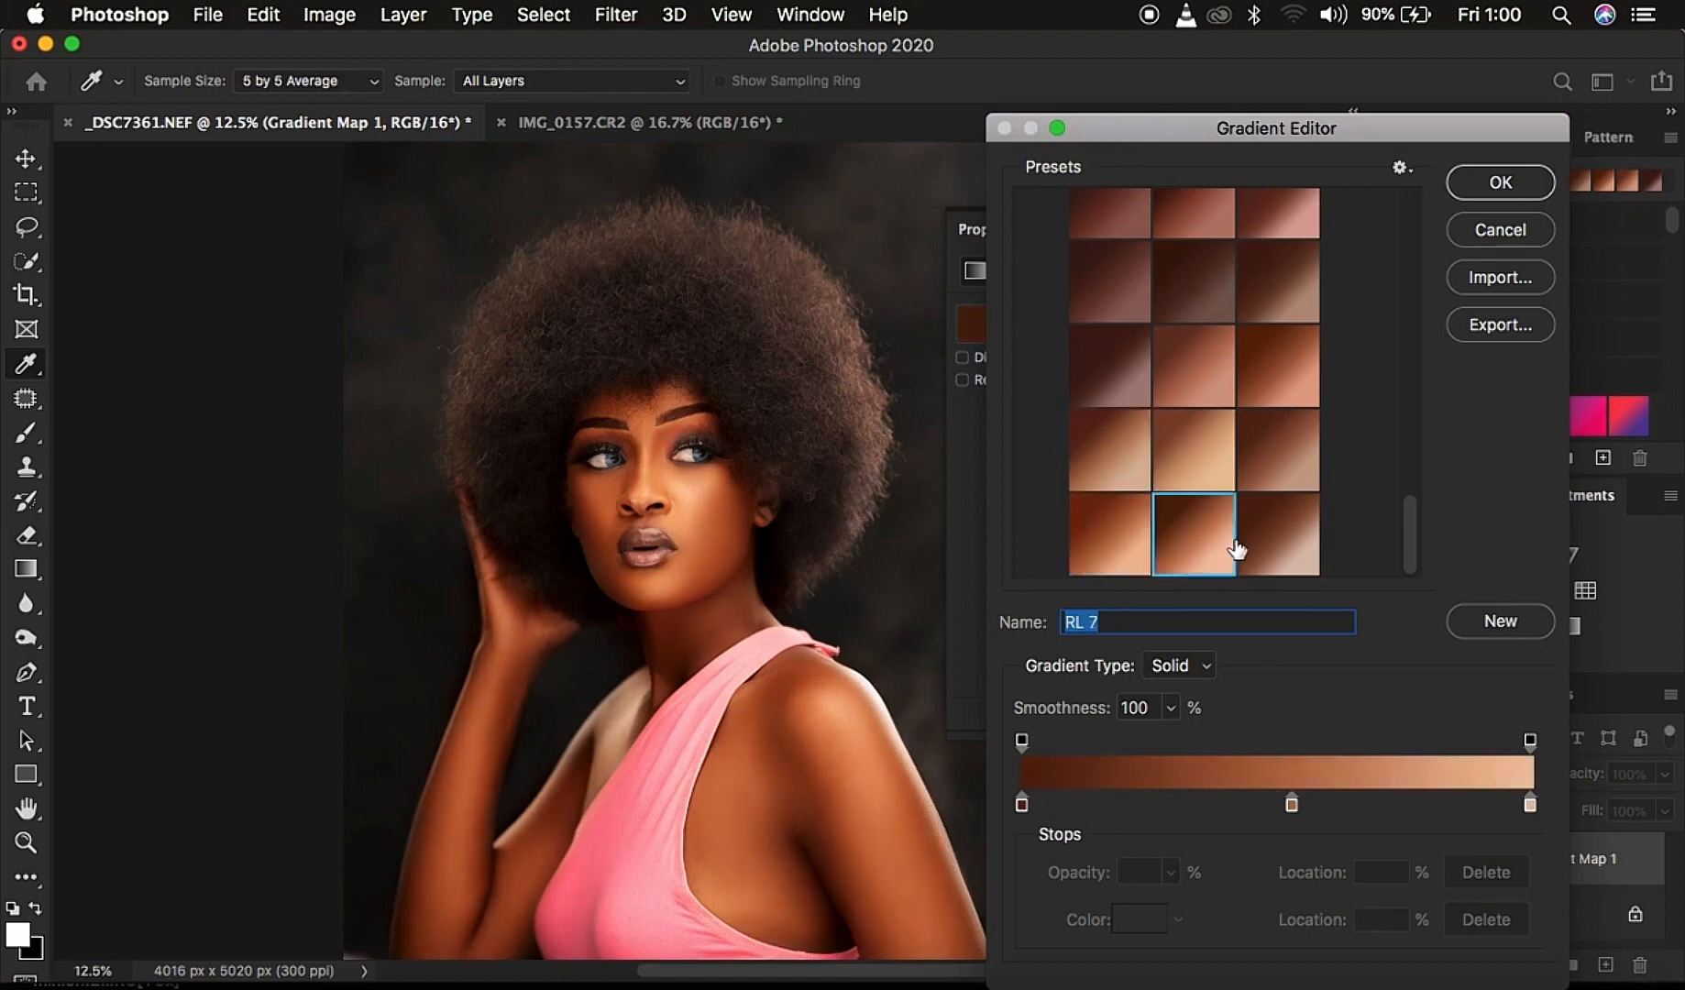
left_click(1276, 548)
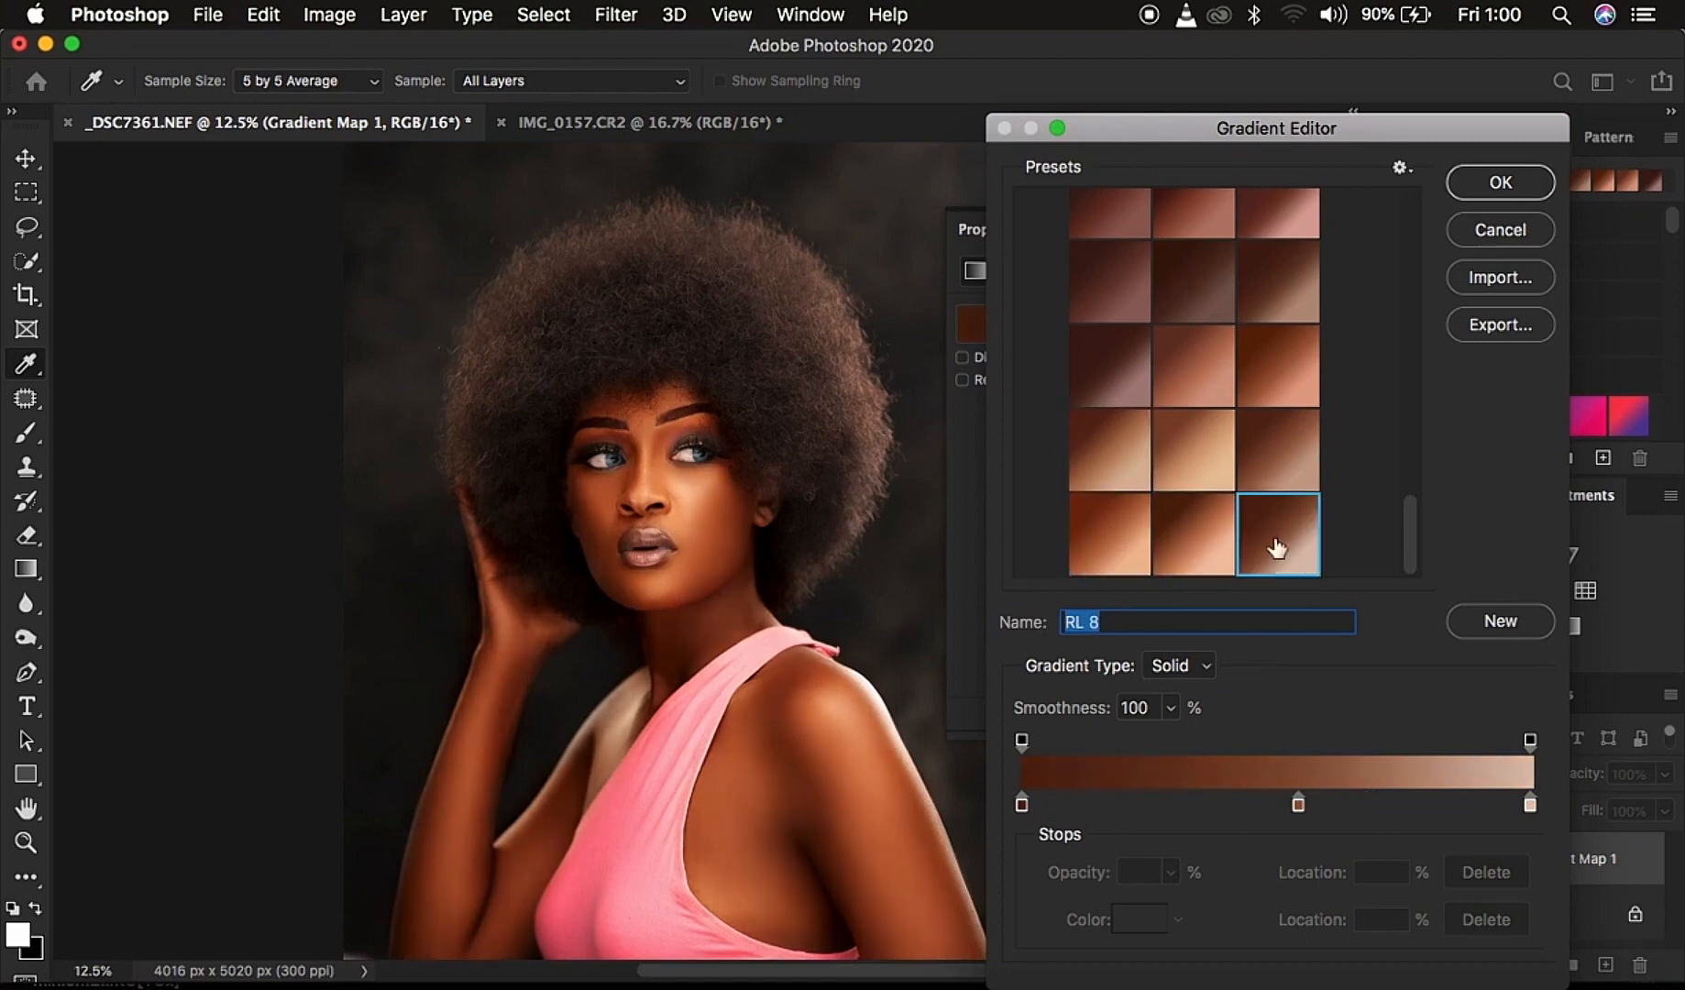
left_click(1183, 380)
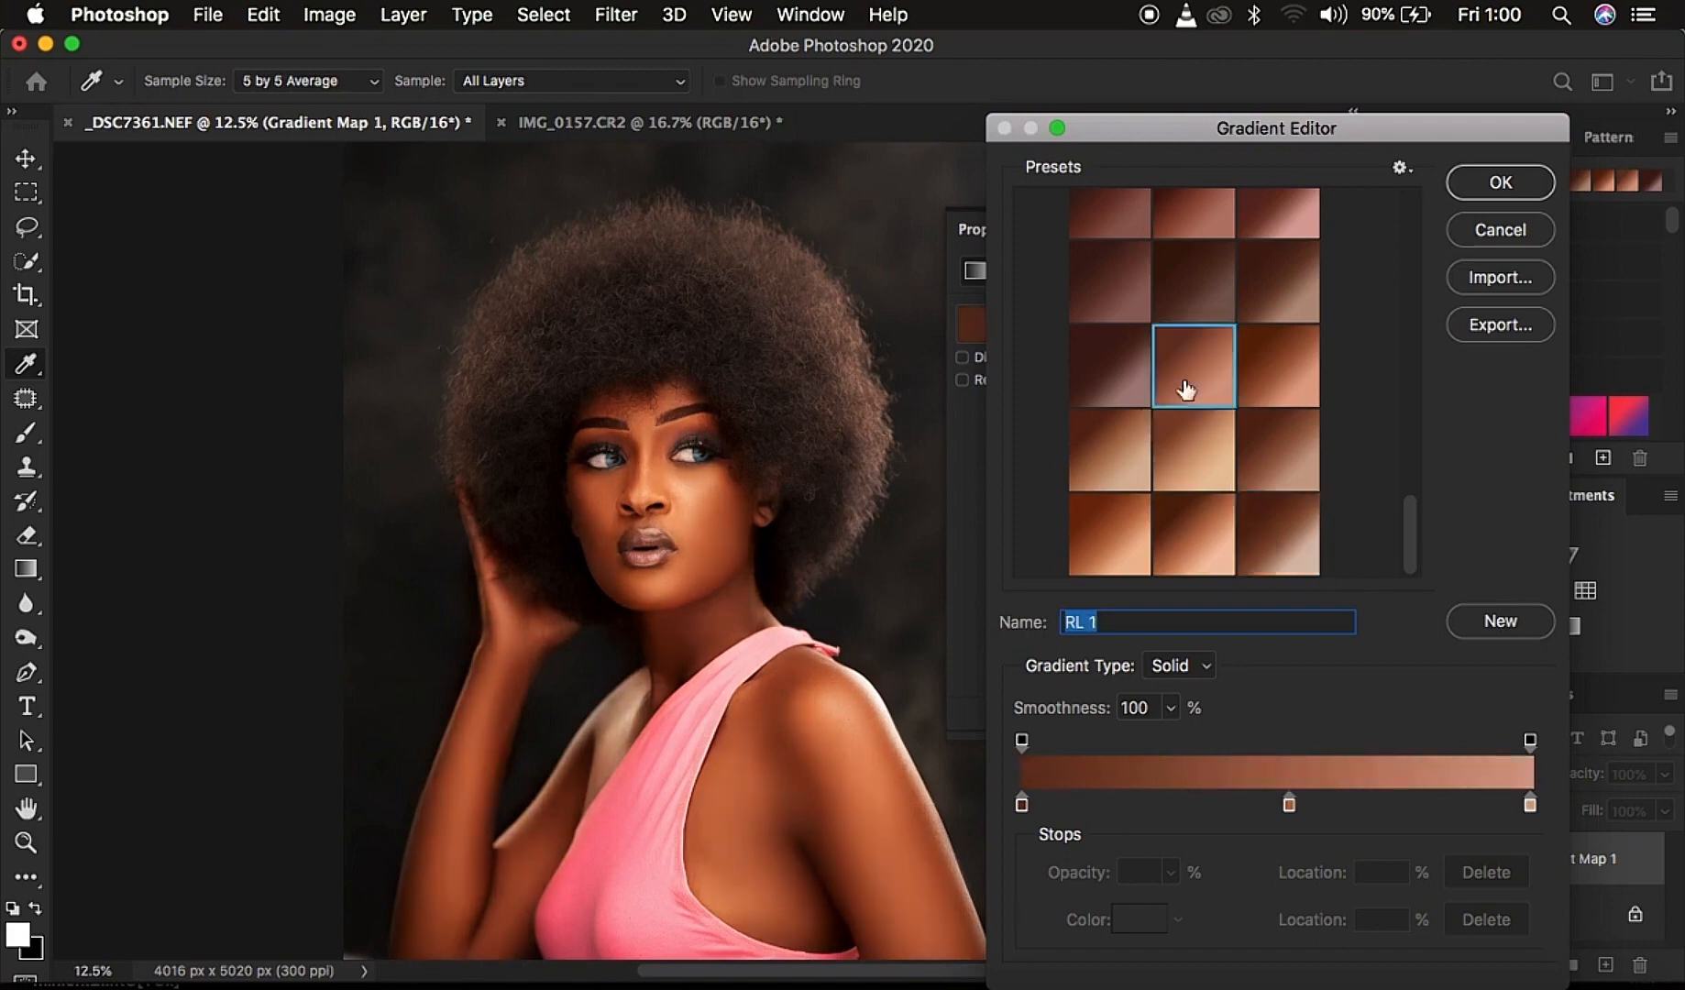
left_click(1194, 457)
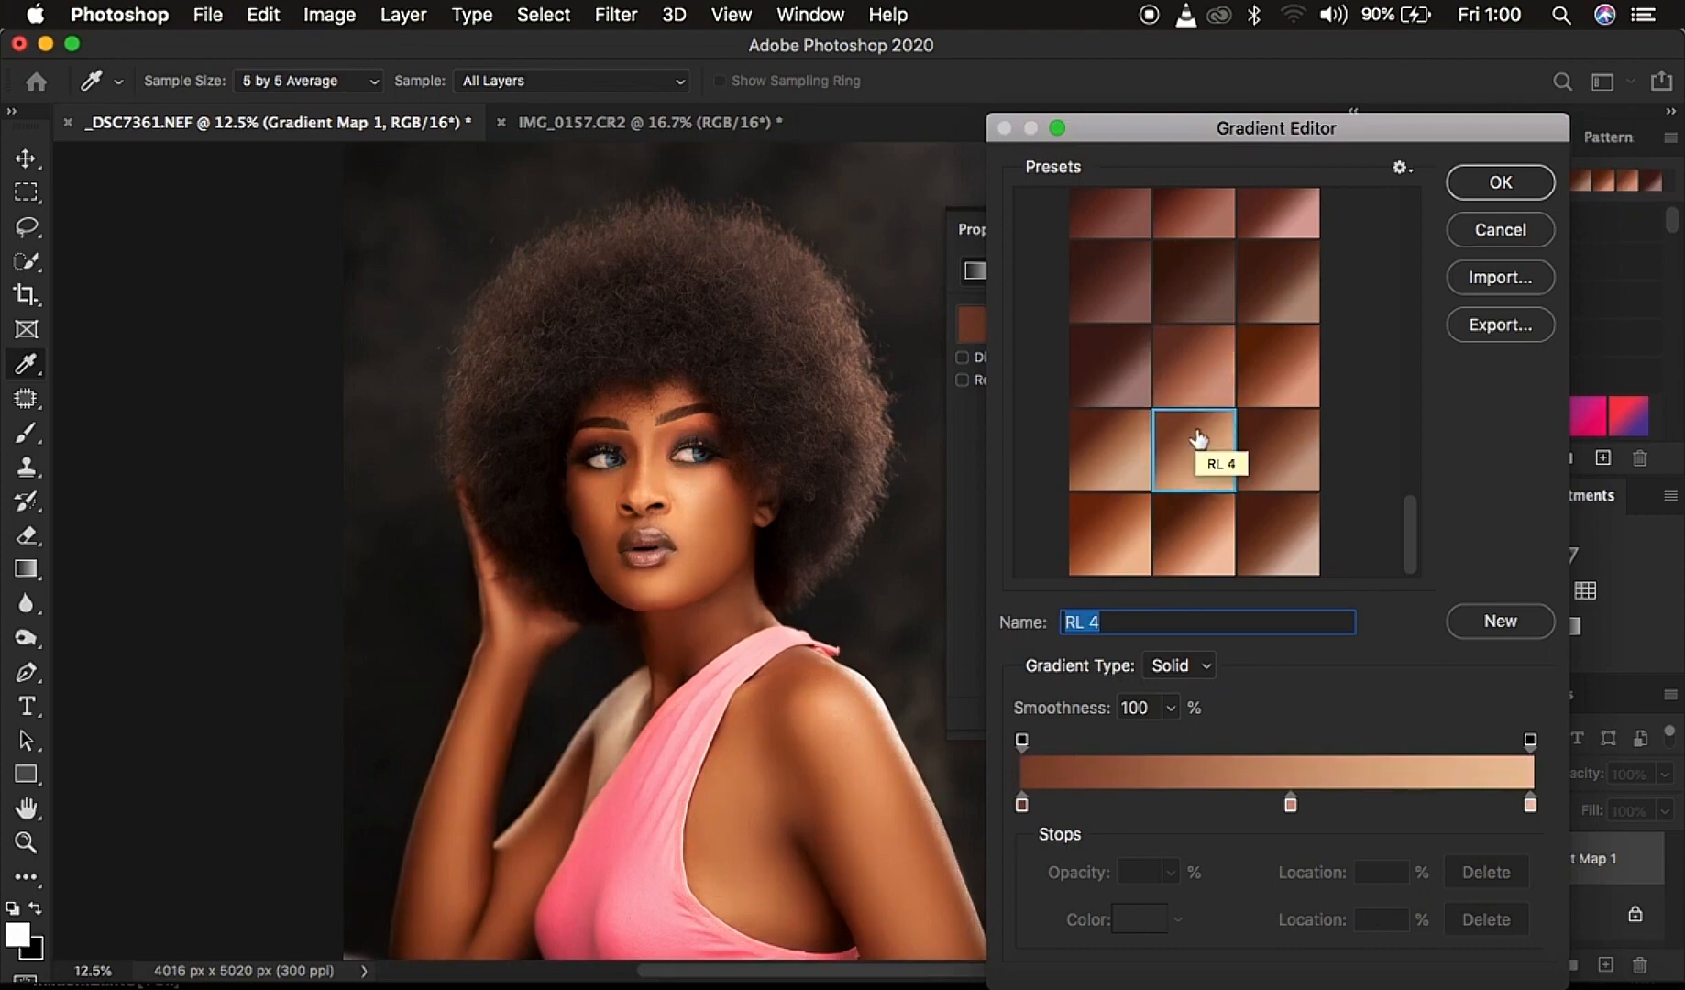
left_click(1497, 184)
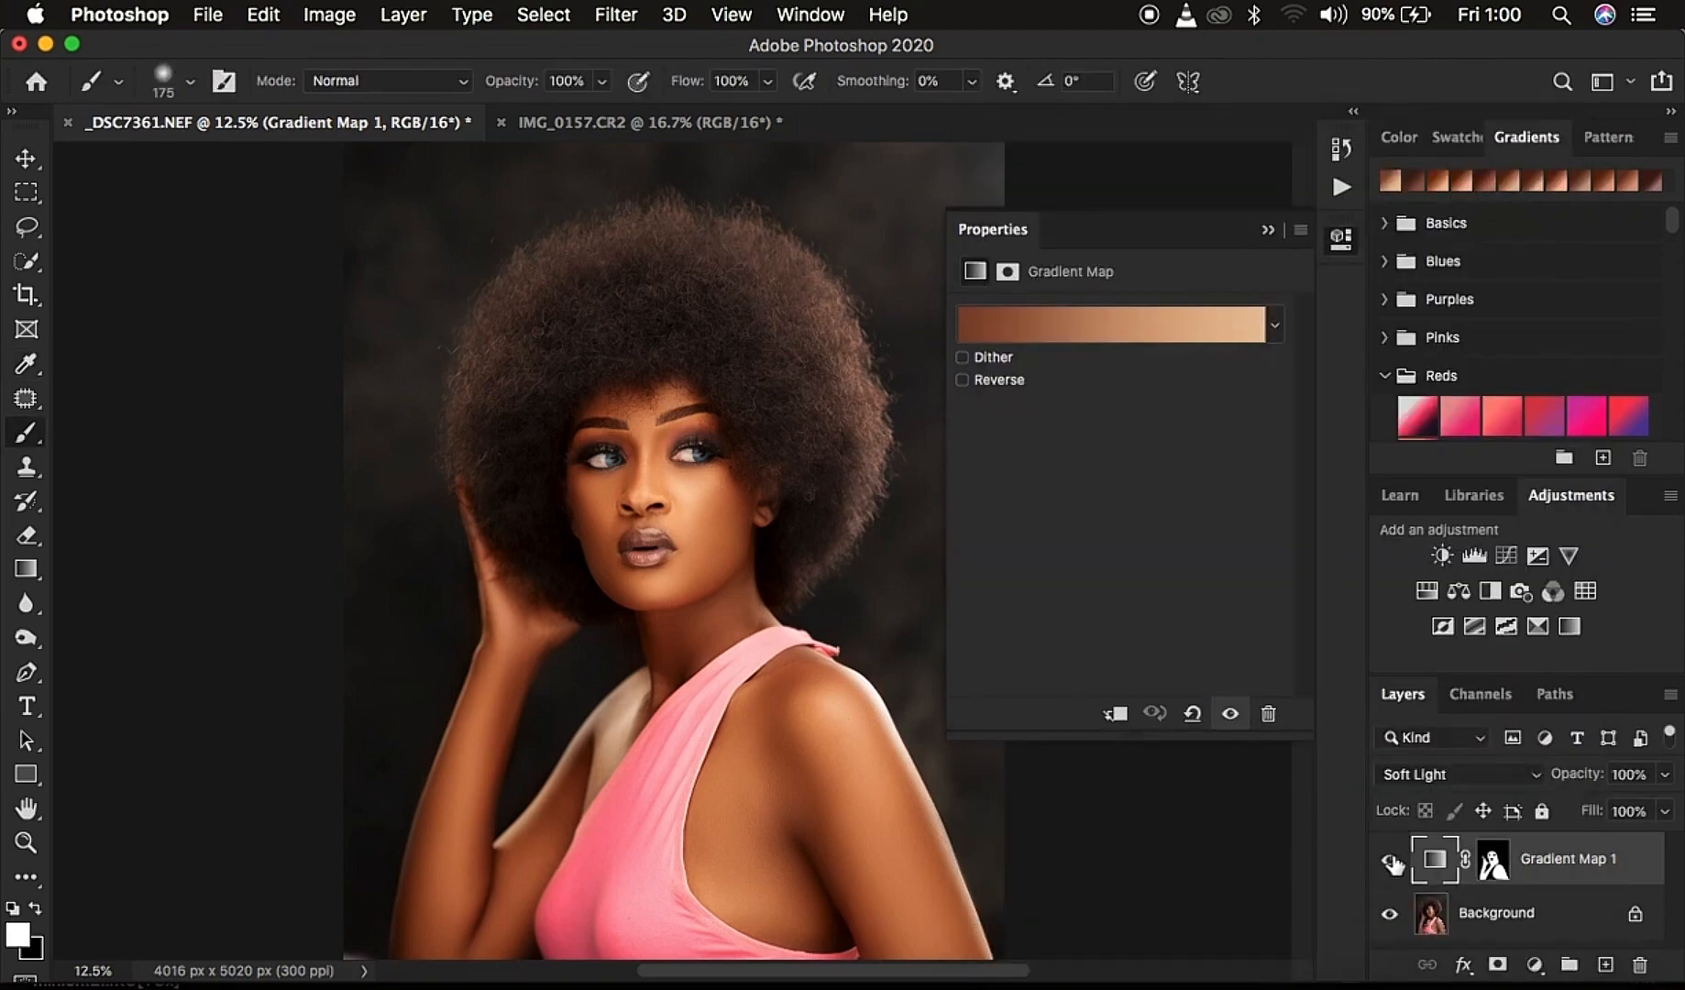
- Check the regraded skin by hiding and showing the Gradient Map 1 layer, and put away the gradient map's properties
left_click(1394, 865)
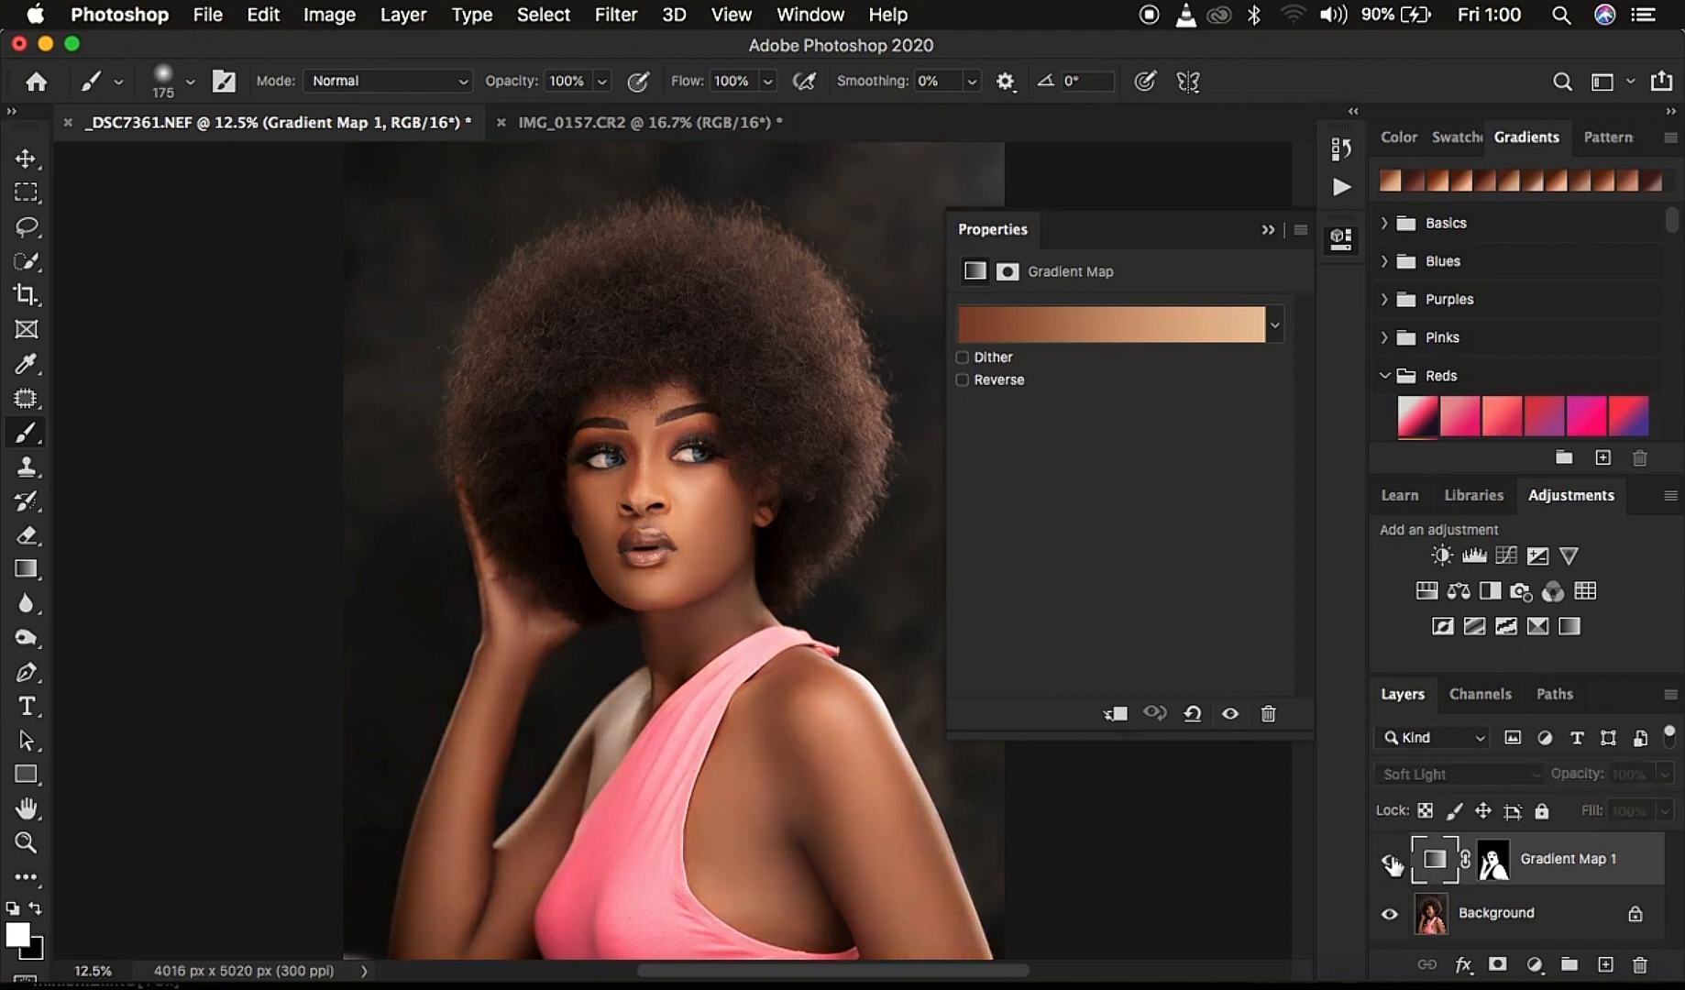
left_click(1392, 863)
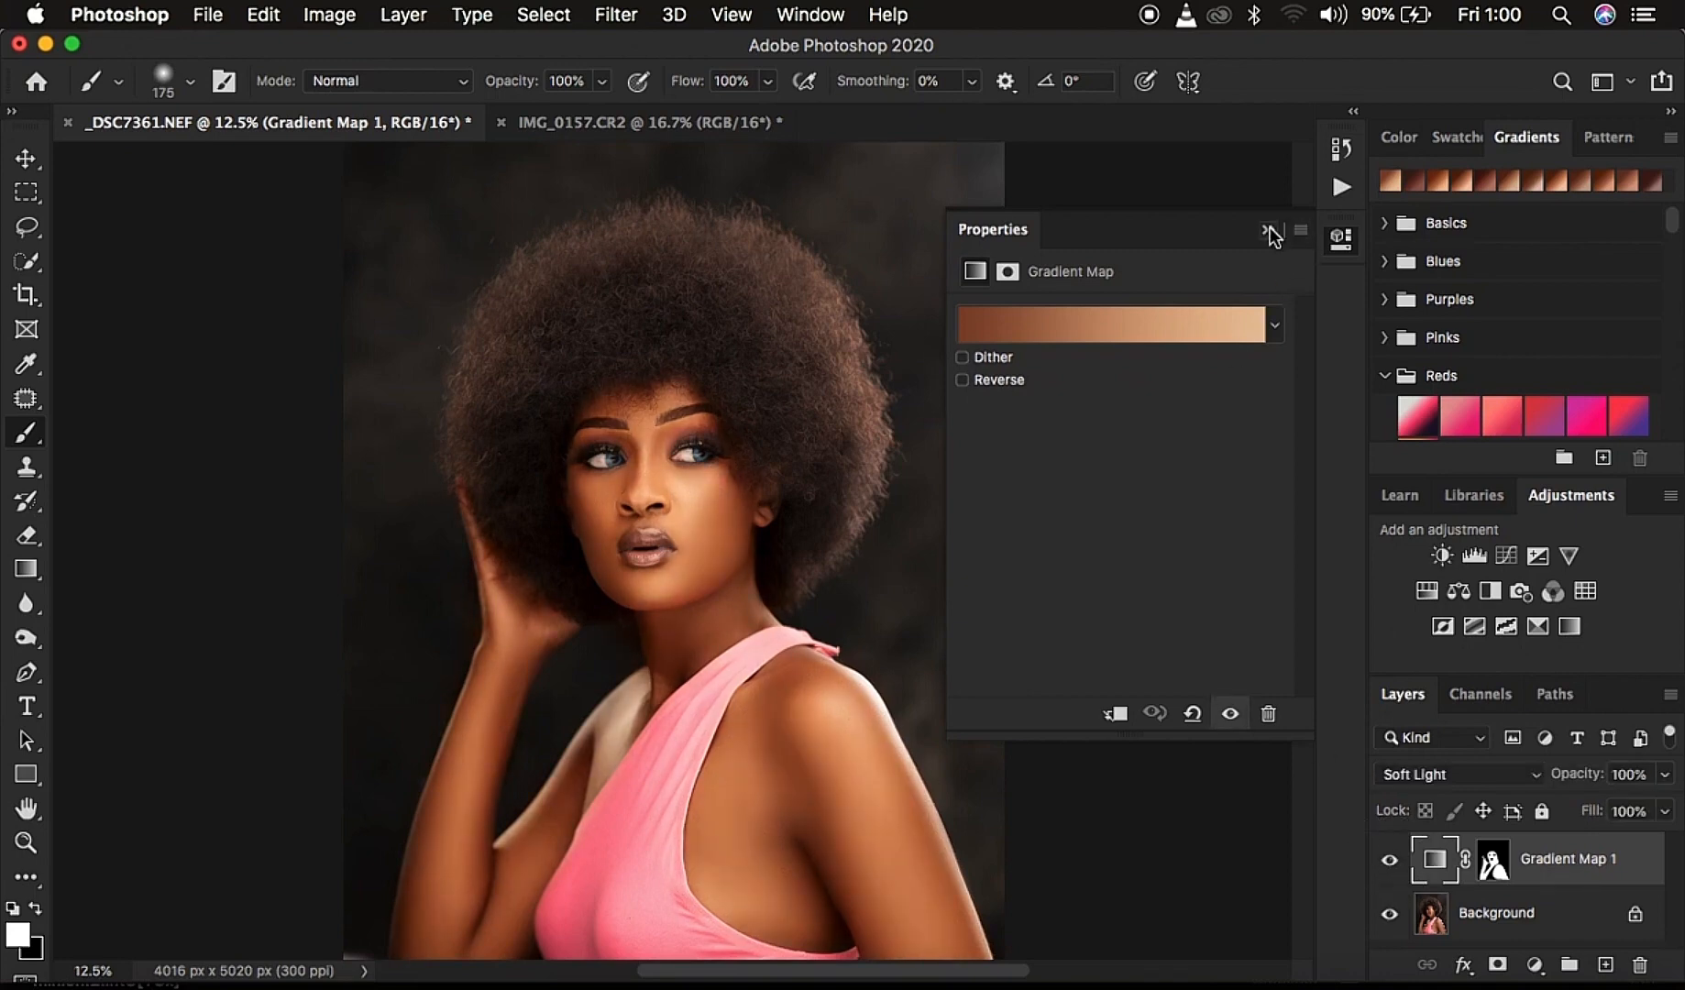
left_click(1269, 231)
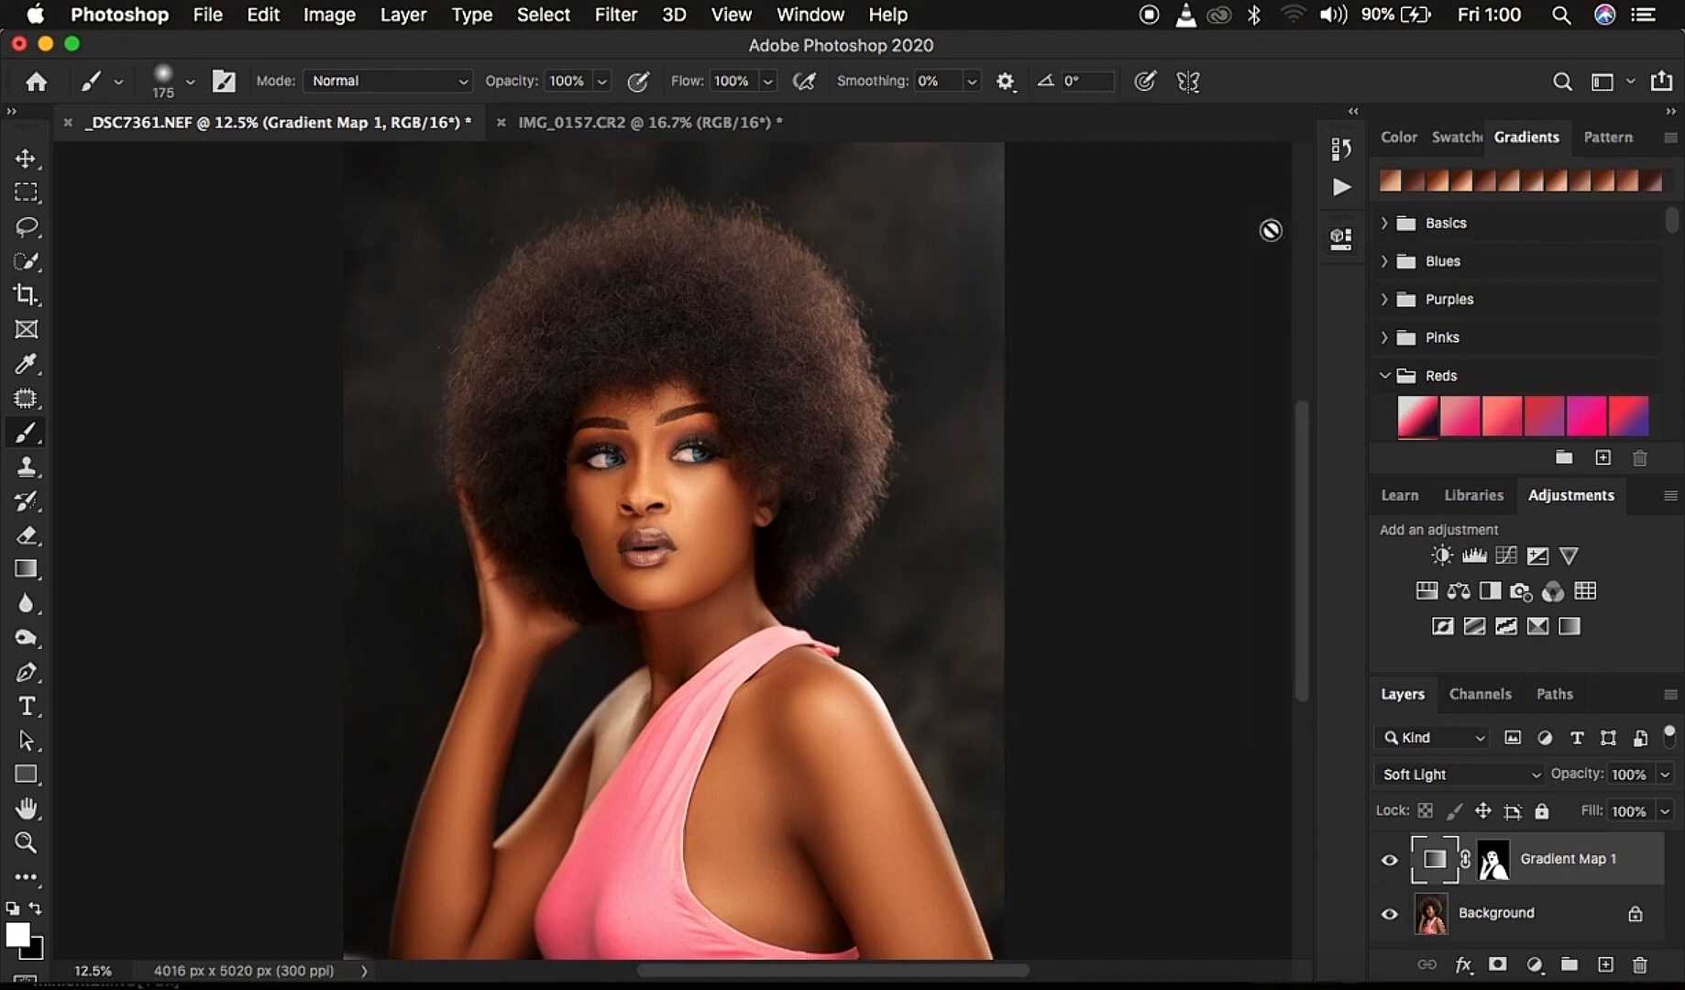
- Switch to the IMG_0157.CR2 document and add a Gradient Map adjustment layer above its Background
left_click(654, 128)
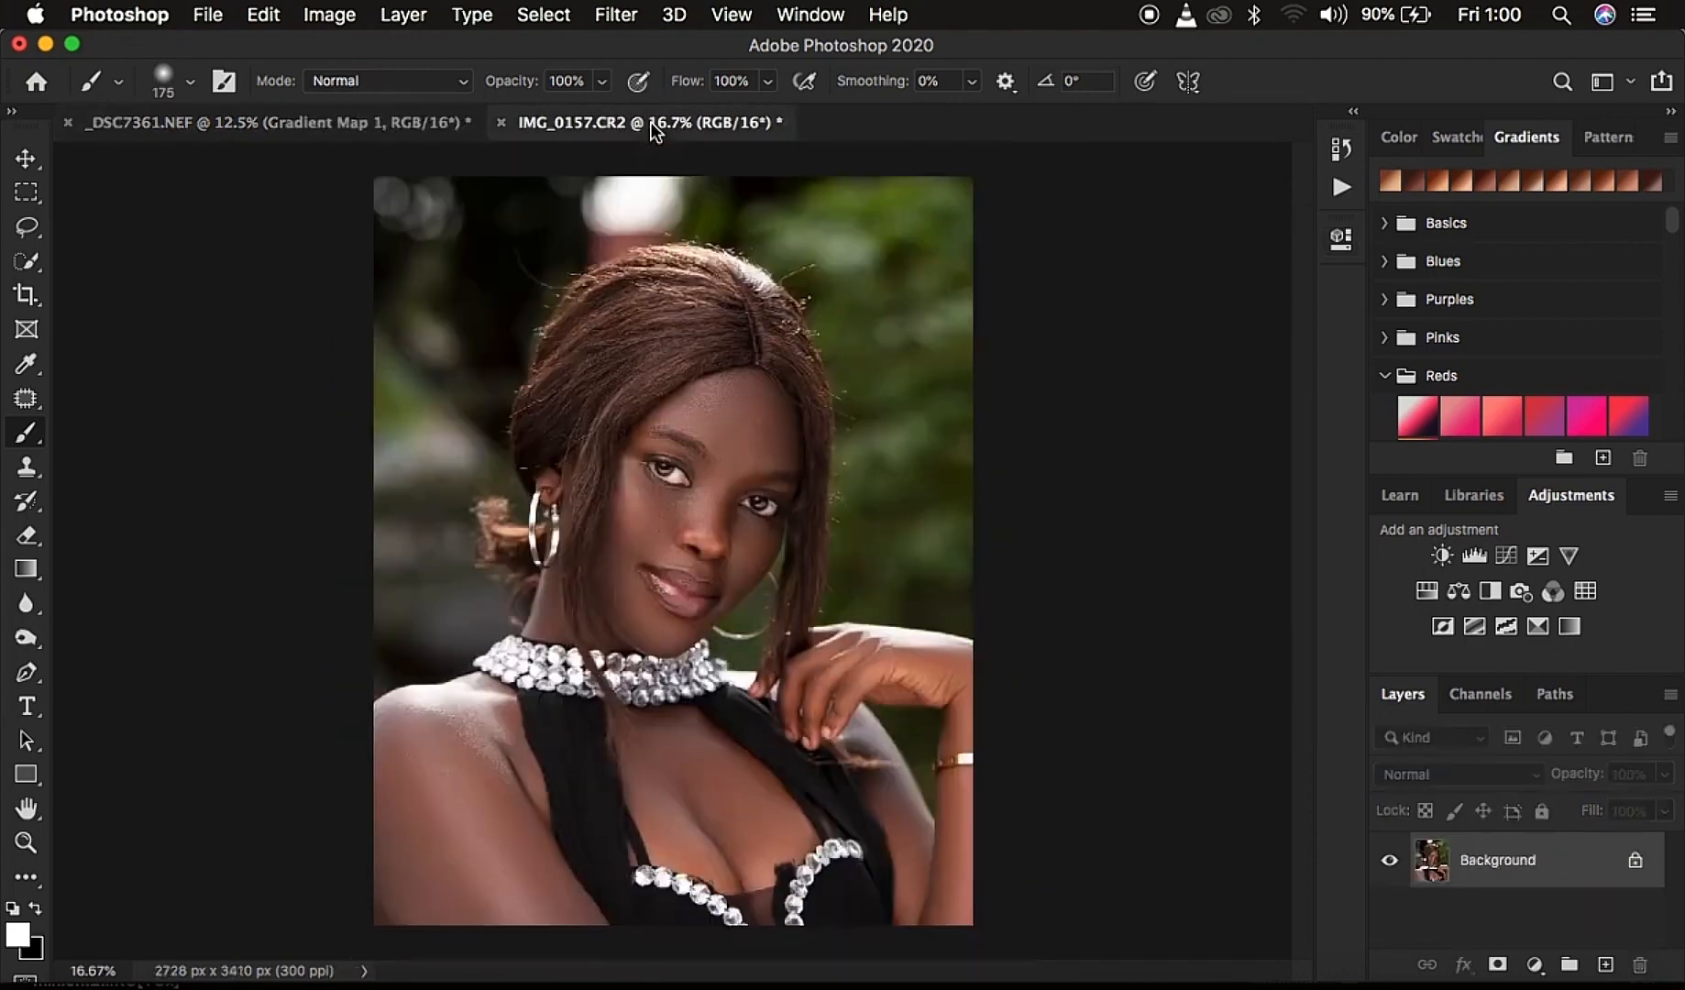
left_click(1534, 965)
left_click(1535, 891)
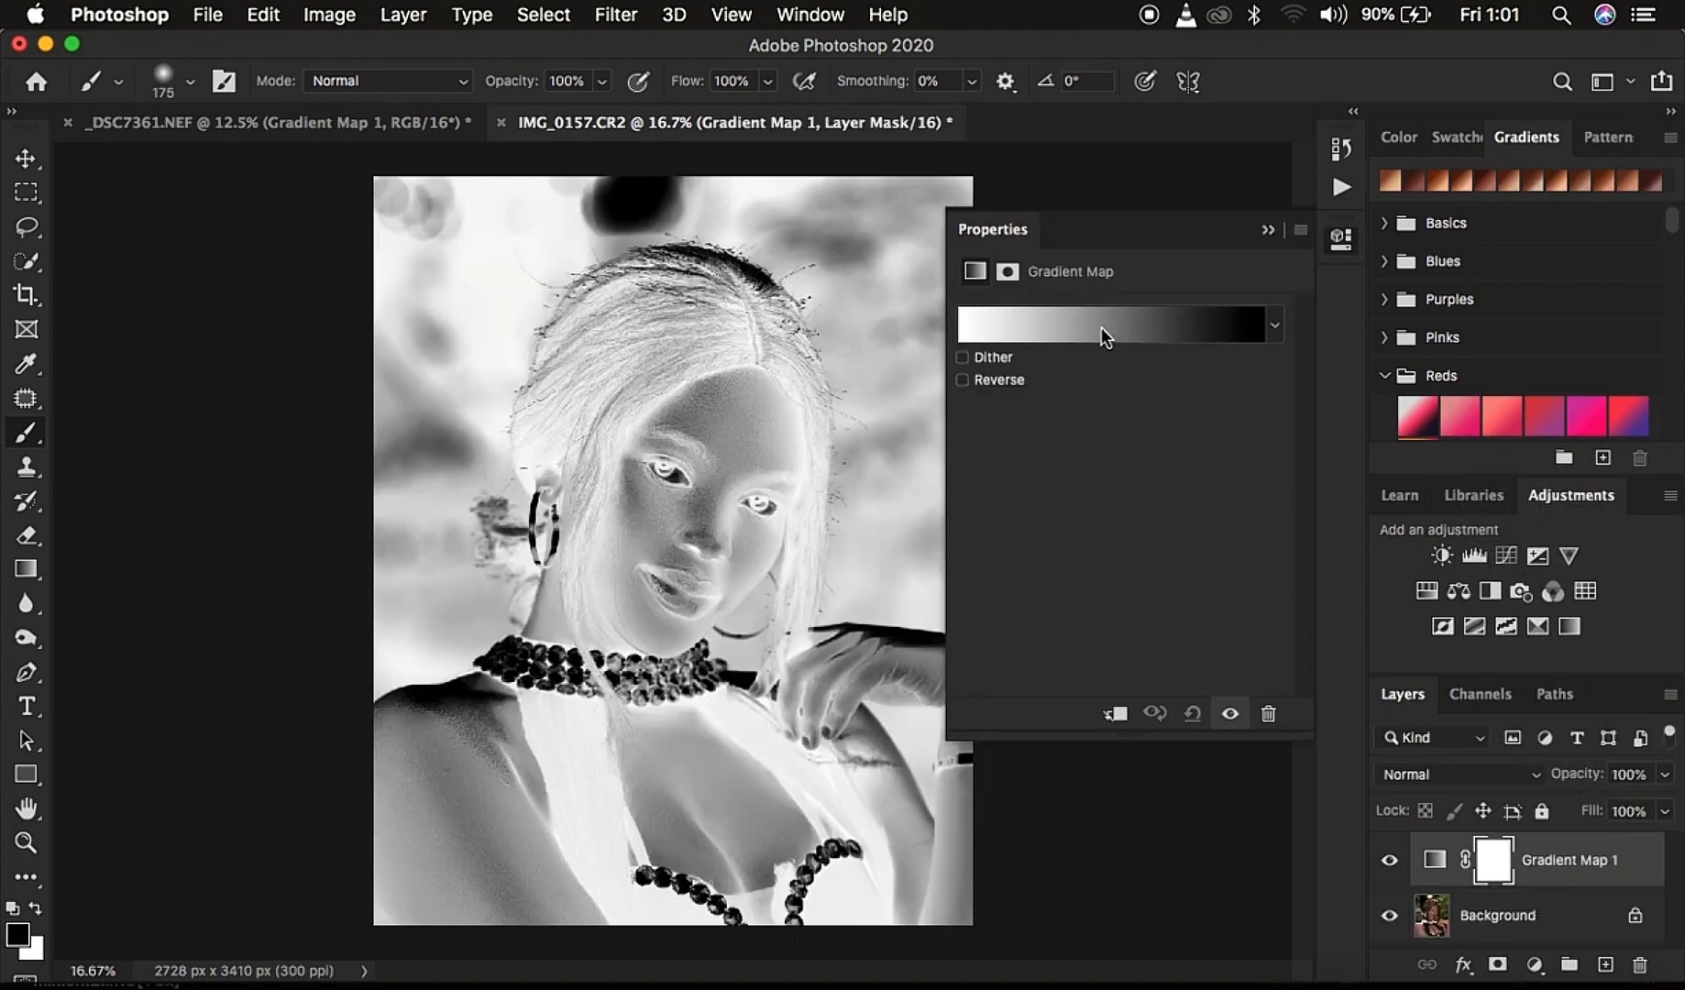
- Try RDM 1 and RDM 4 from the RONNIX GRADIENT PACK and apply the RDM 3 preset to the new gradient map
left_click(1103, 338)
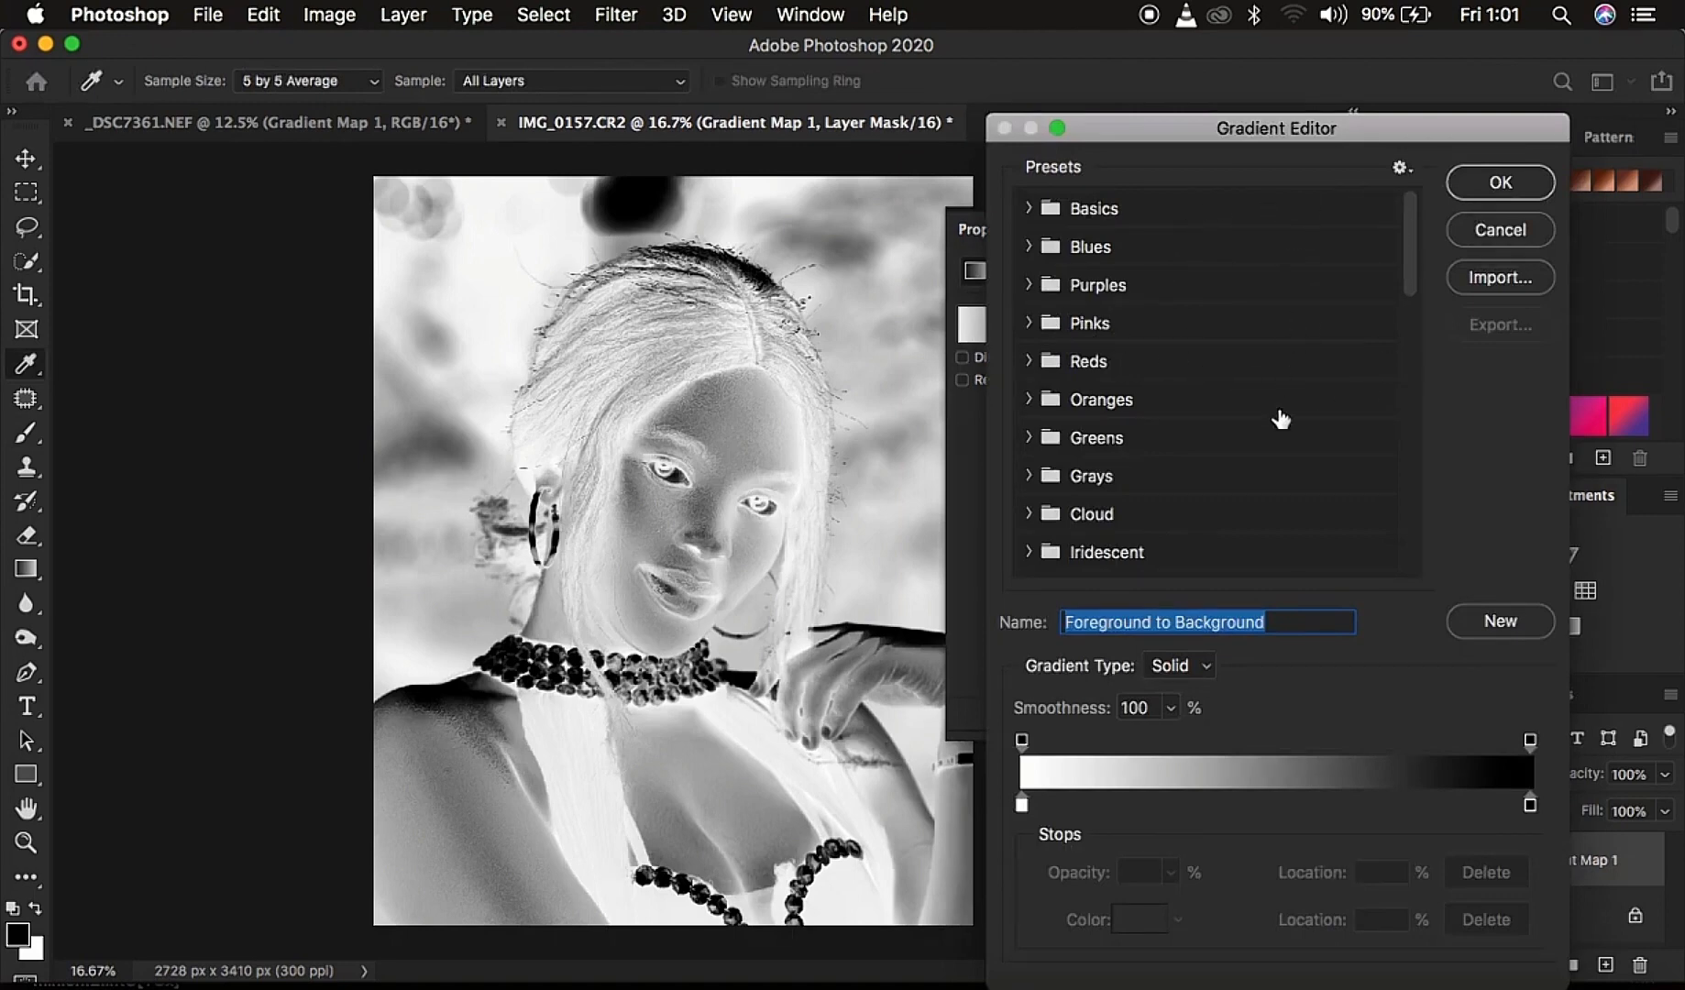
scroll(1280, 419, "down", 10)
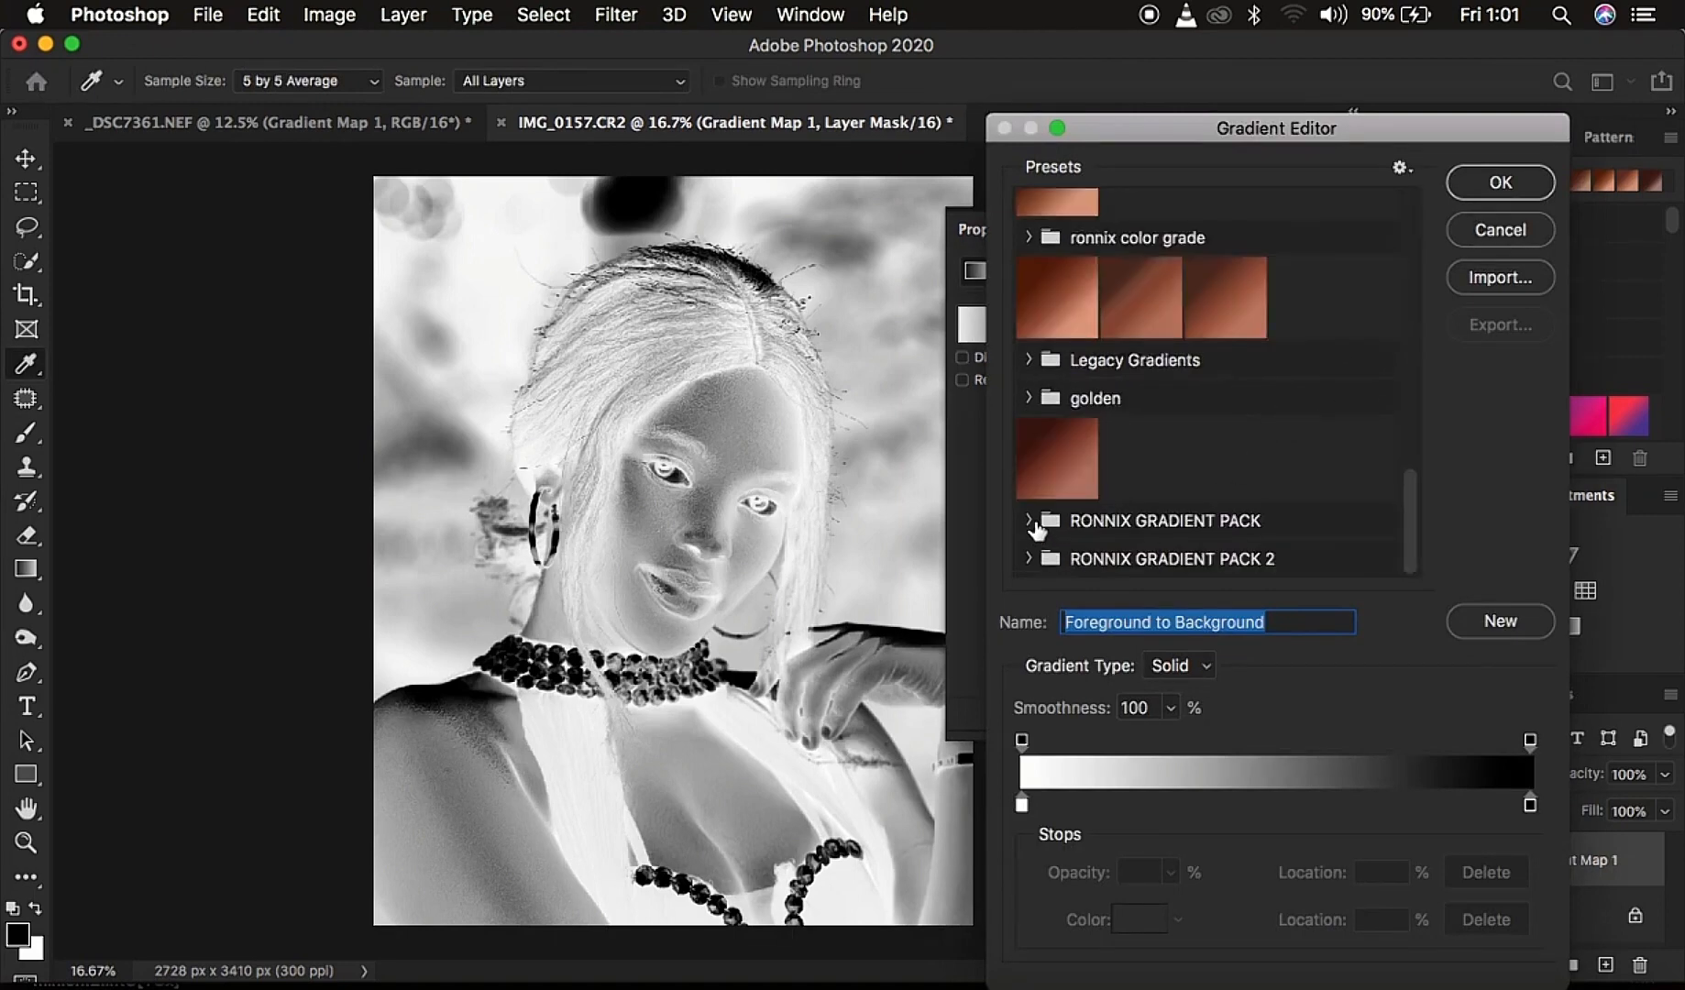
left_click(1030, 520)
scroll(1239, 530, "down", 5)
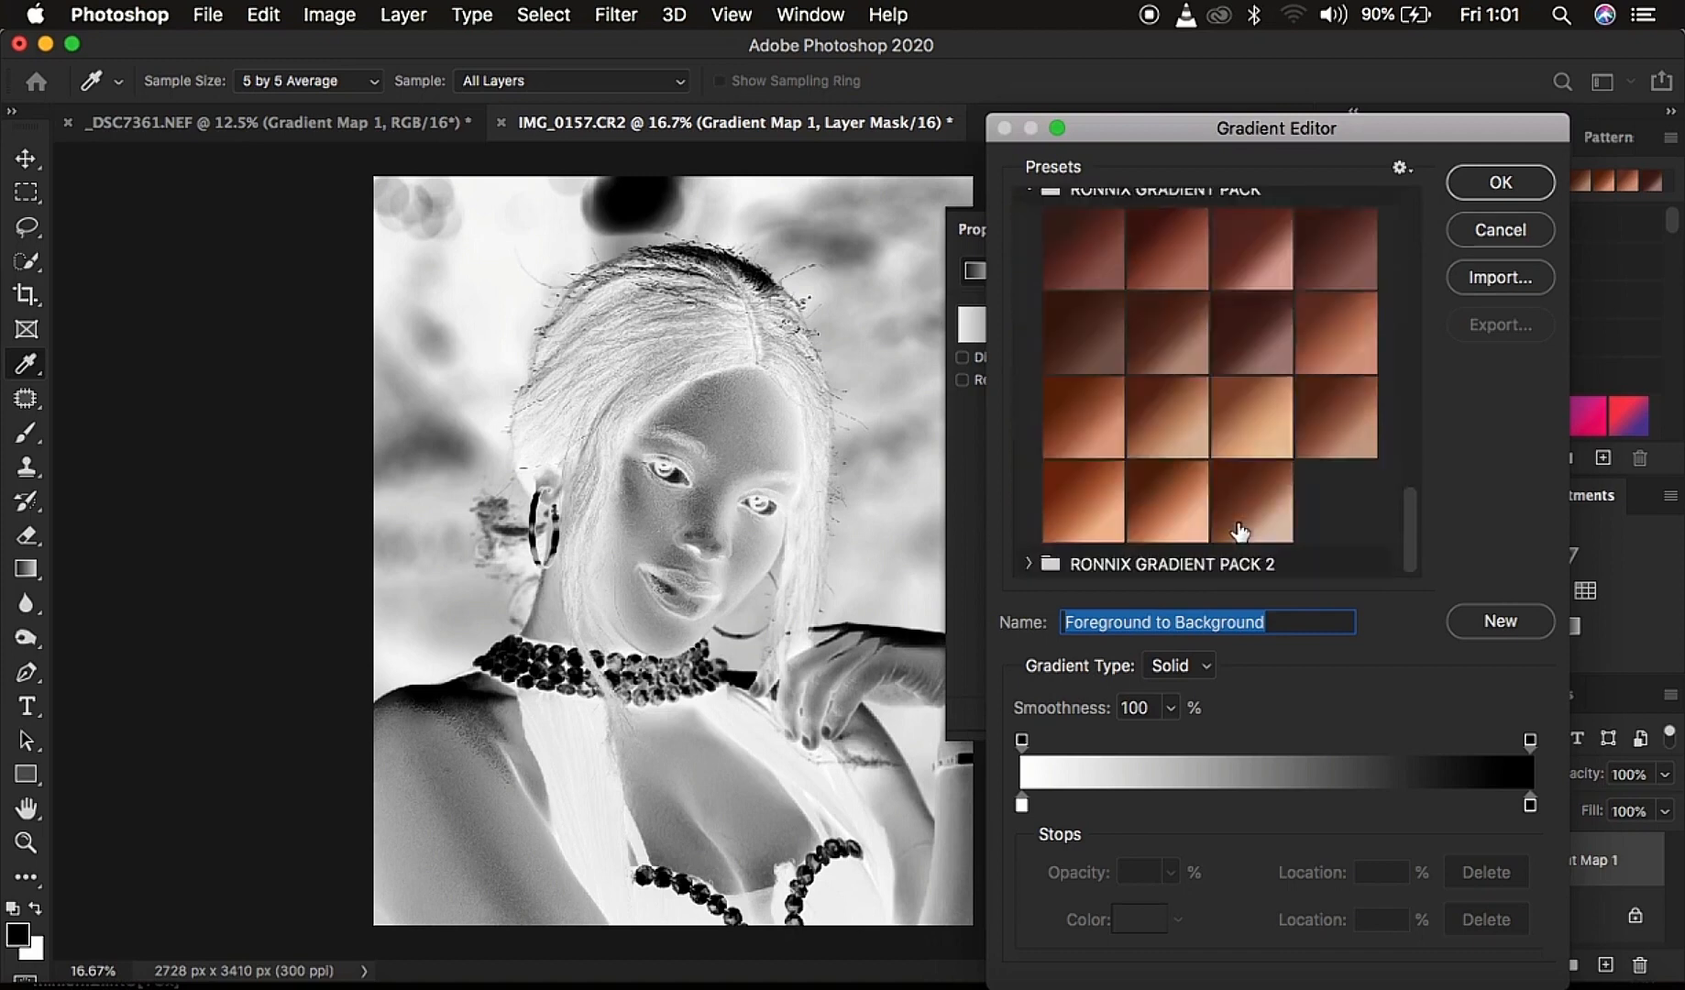
left_click(1088, 265)
left_click(1177, 264)
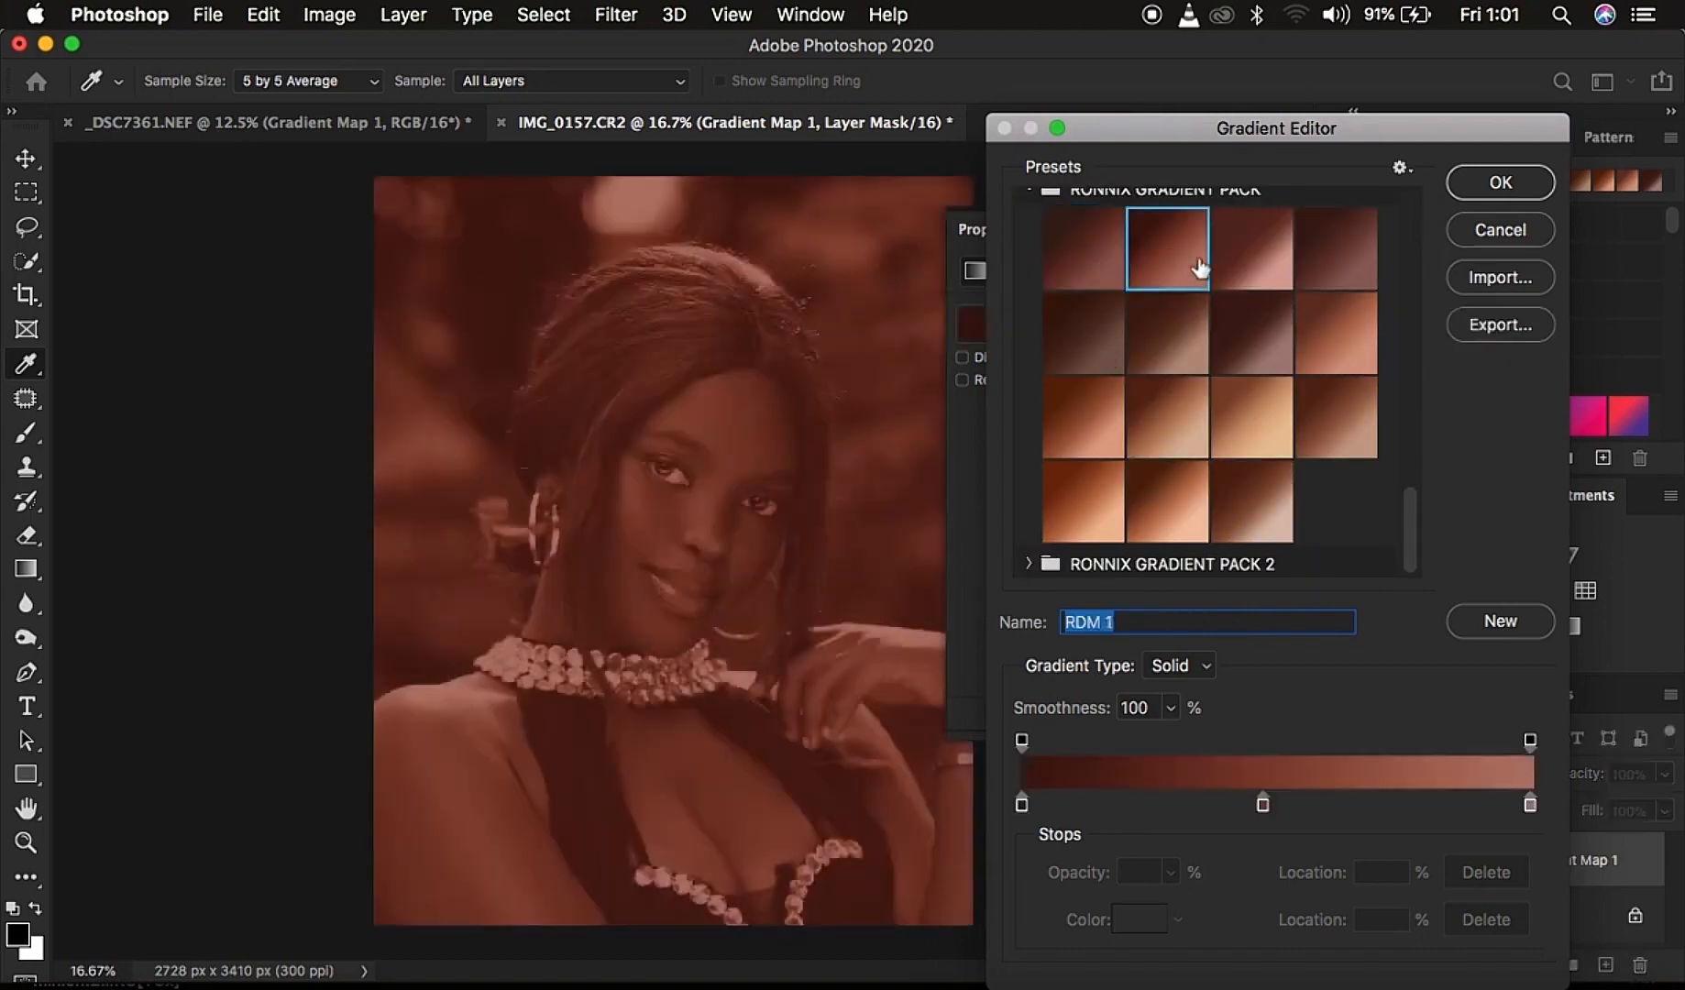
left_click(1334, 262)
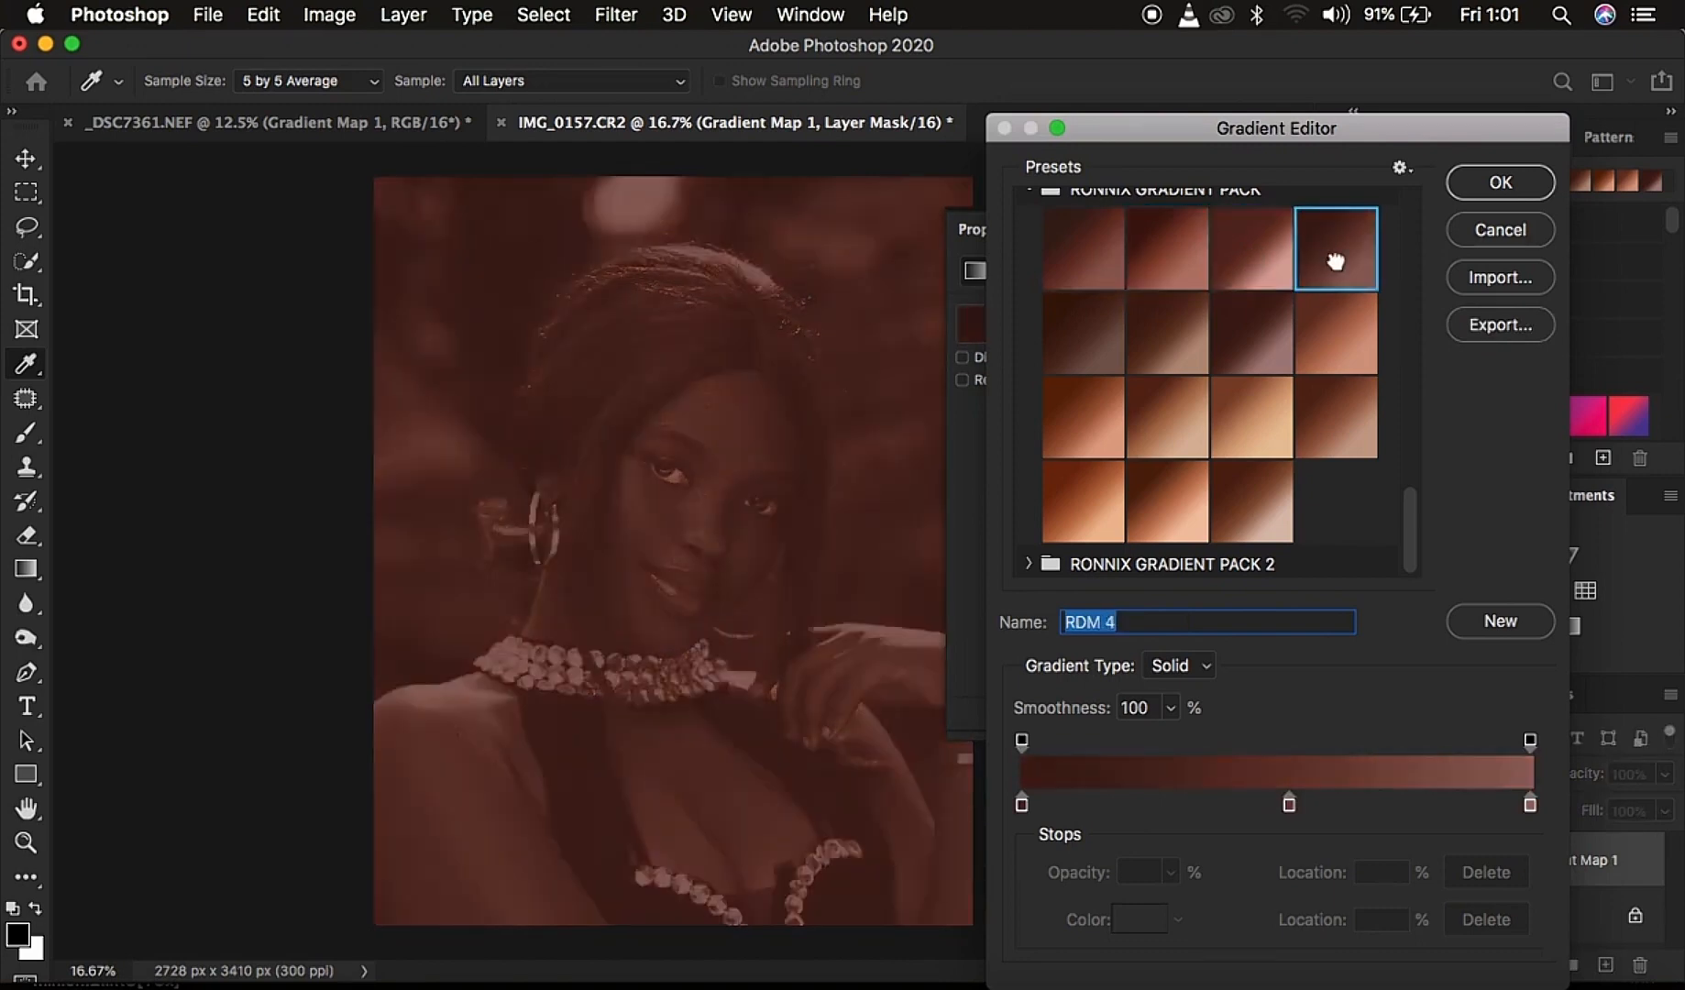
left_click(1258, 271)
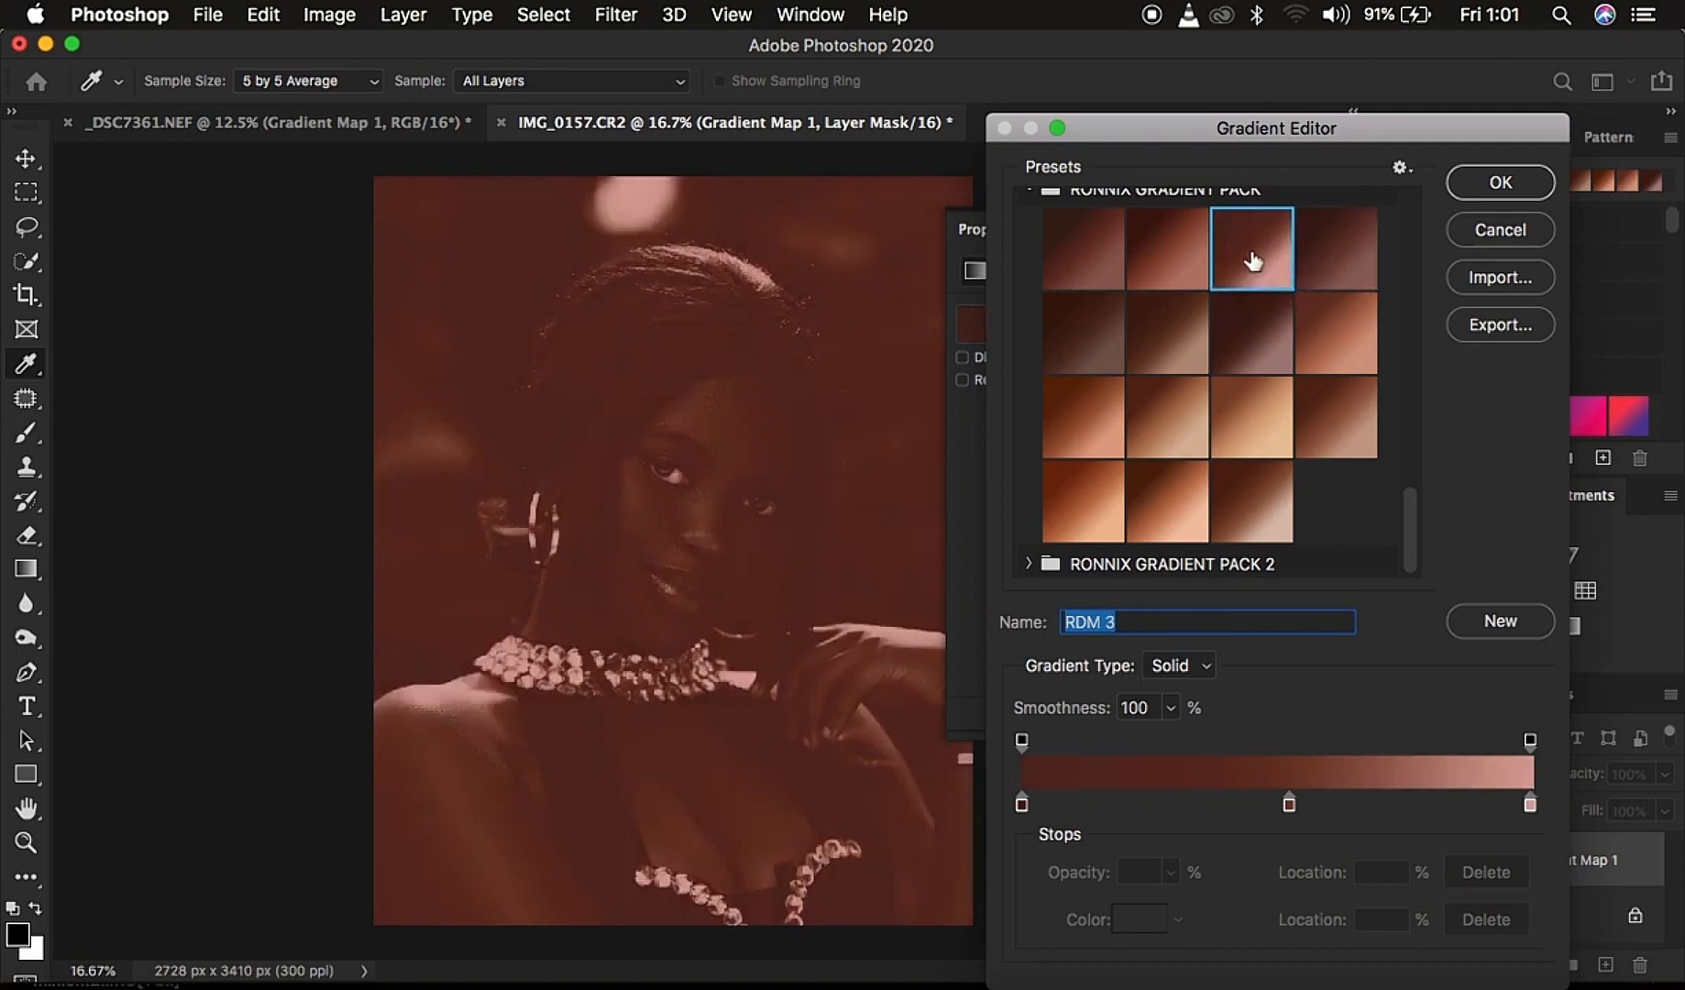
left_click(1494, 183)
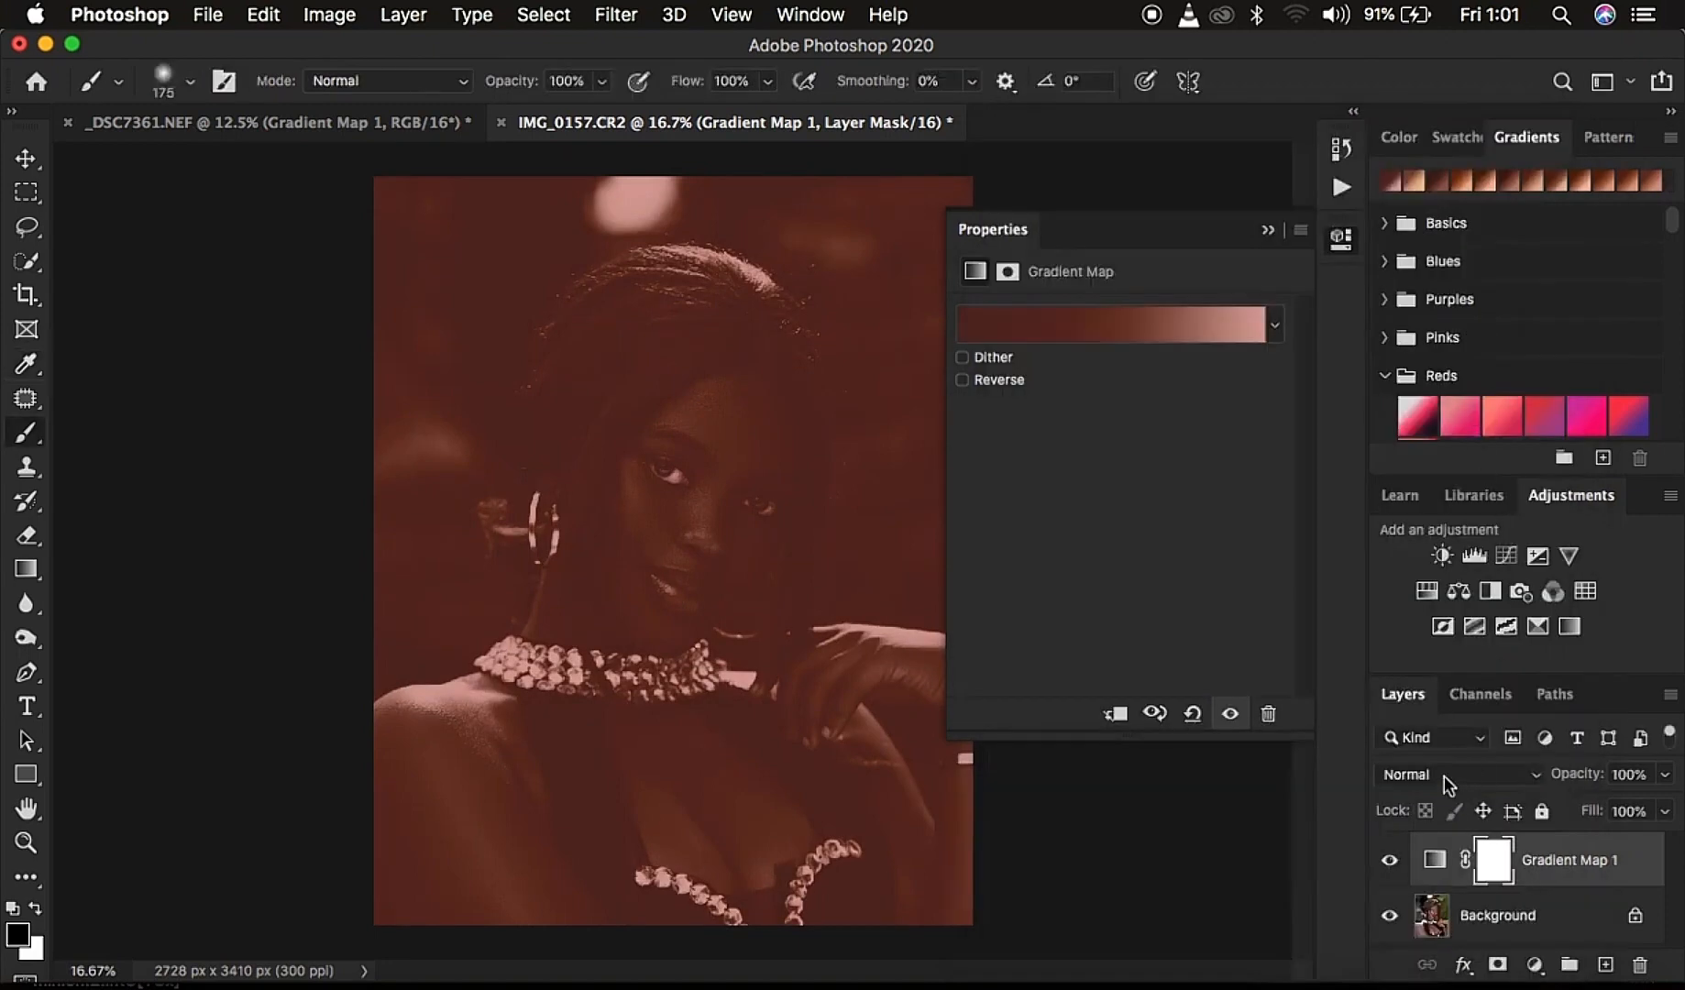
- Set the Gradient Map 1 layer's blend mode to Soft Light in IMG_0157.CR2 and put away its properties
left_click(1444, 775)
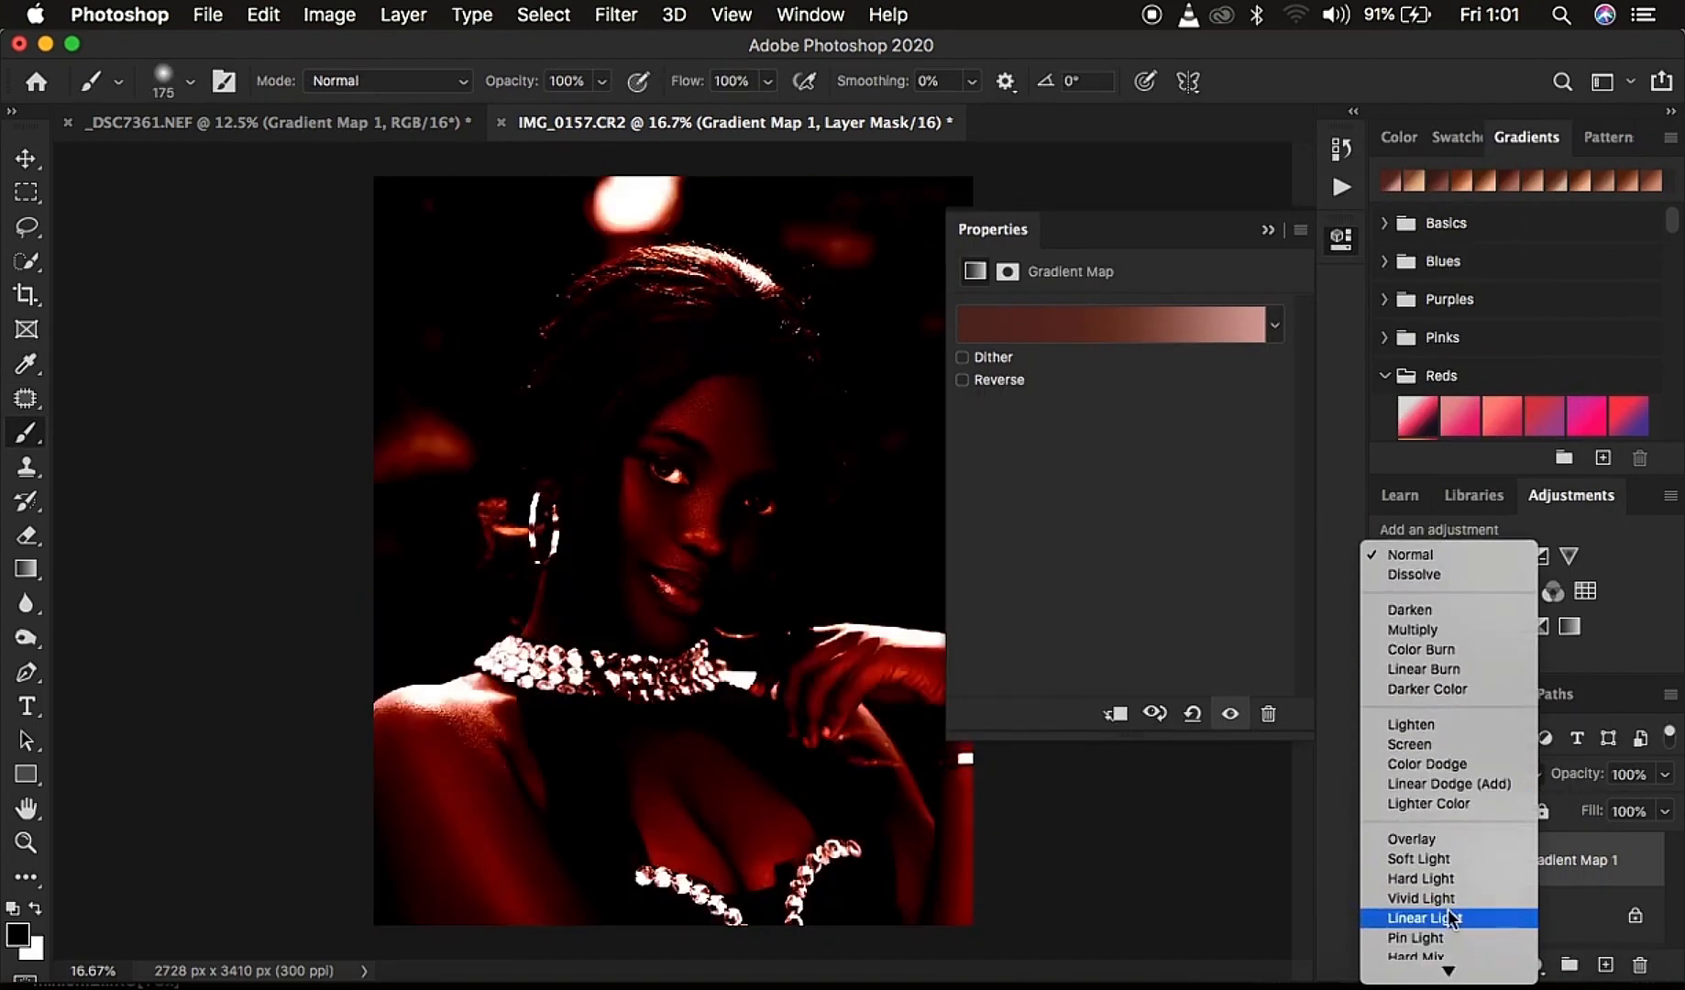
left_click(1436, 865)
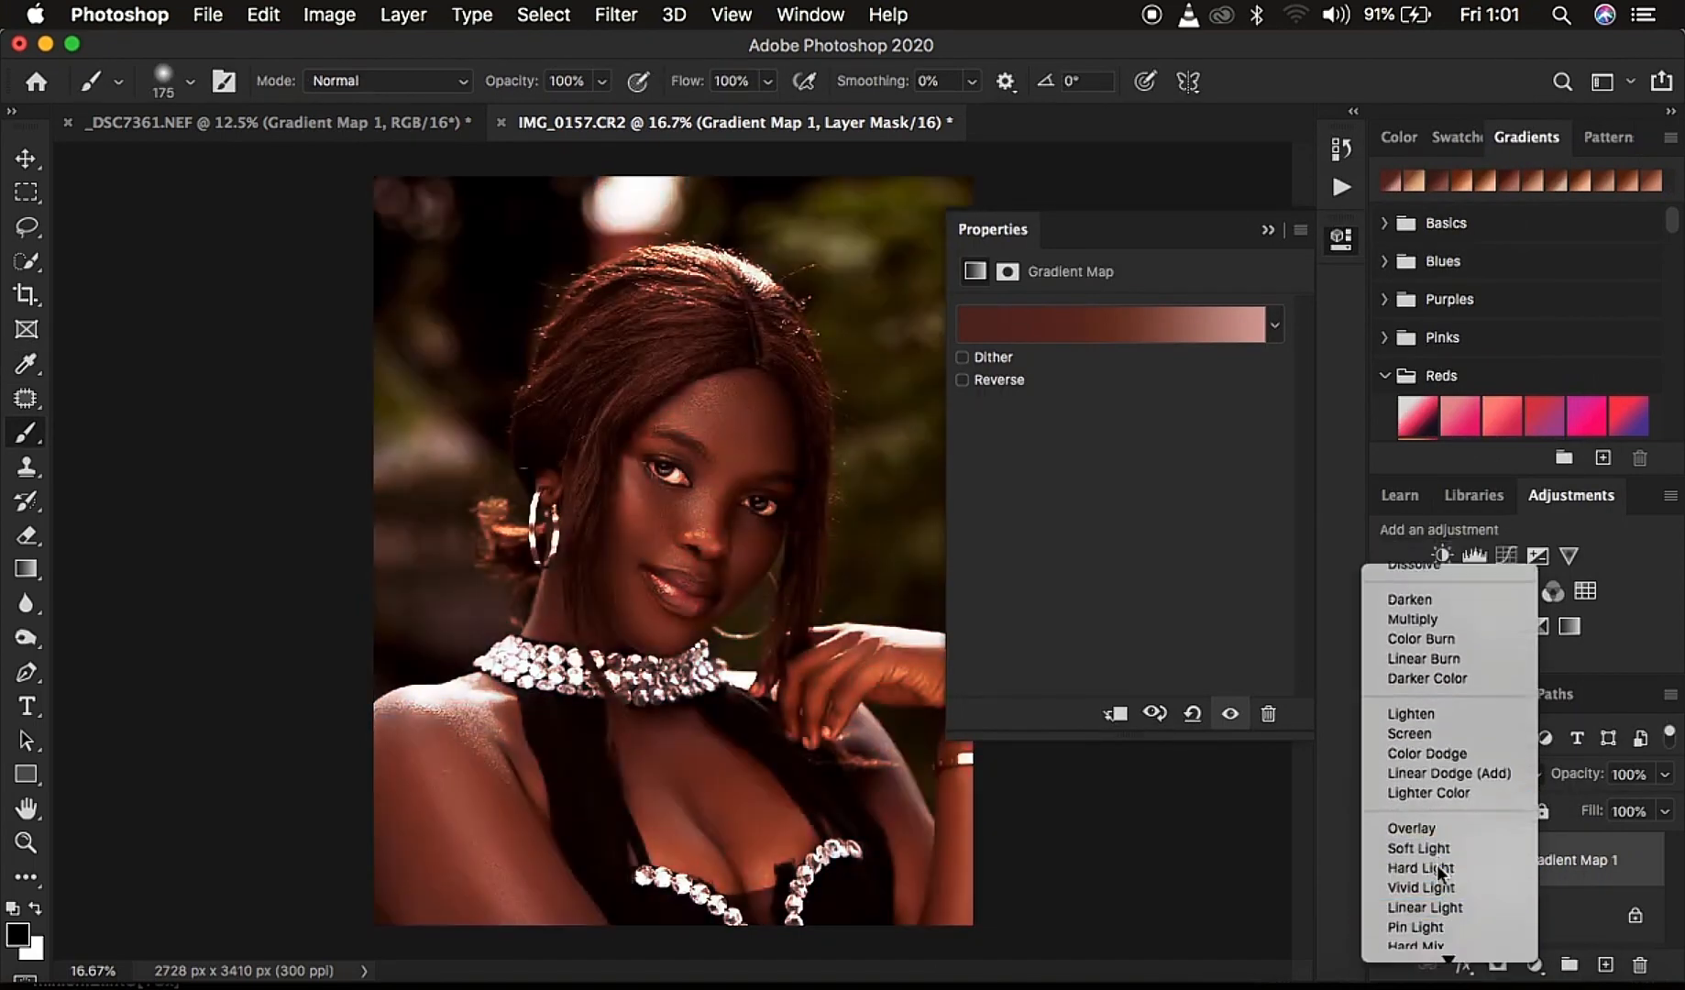
left_click(1270, 234)
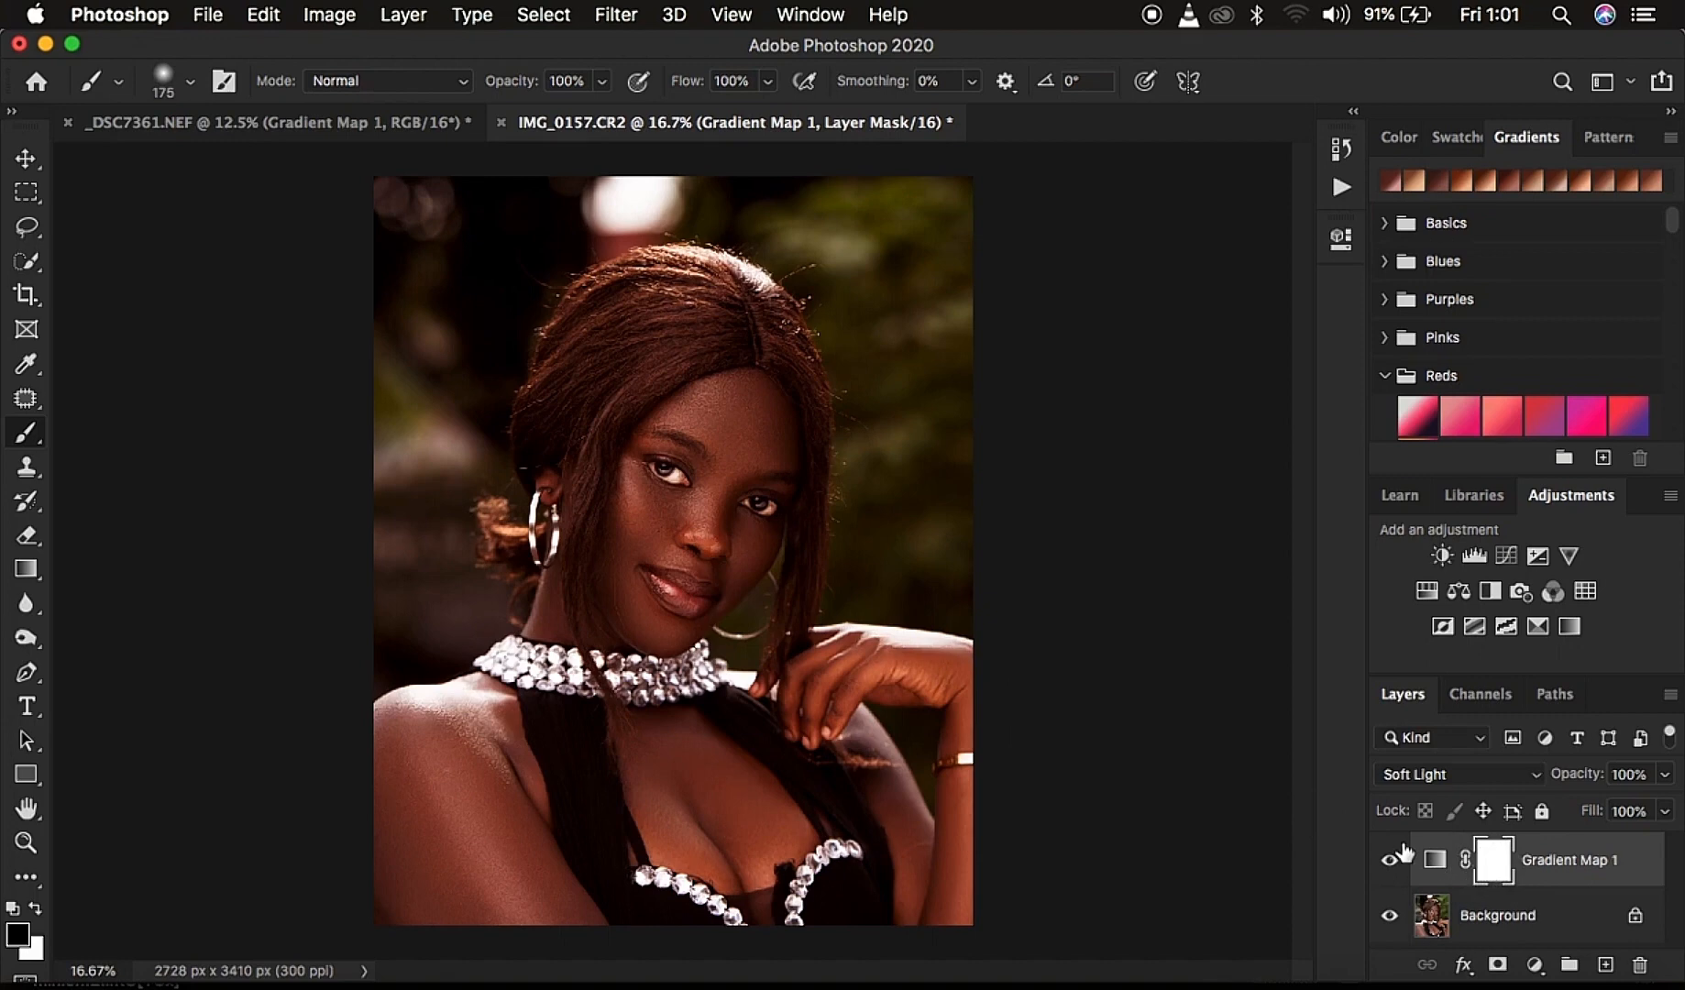
- Invert the new Gradient Map 1 layer mask to black and make white the foreground colour for painting
key("super+i")
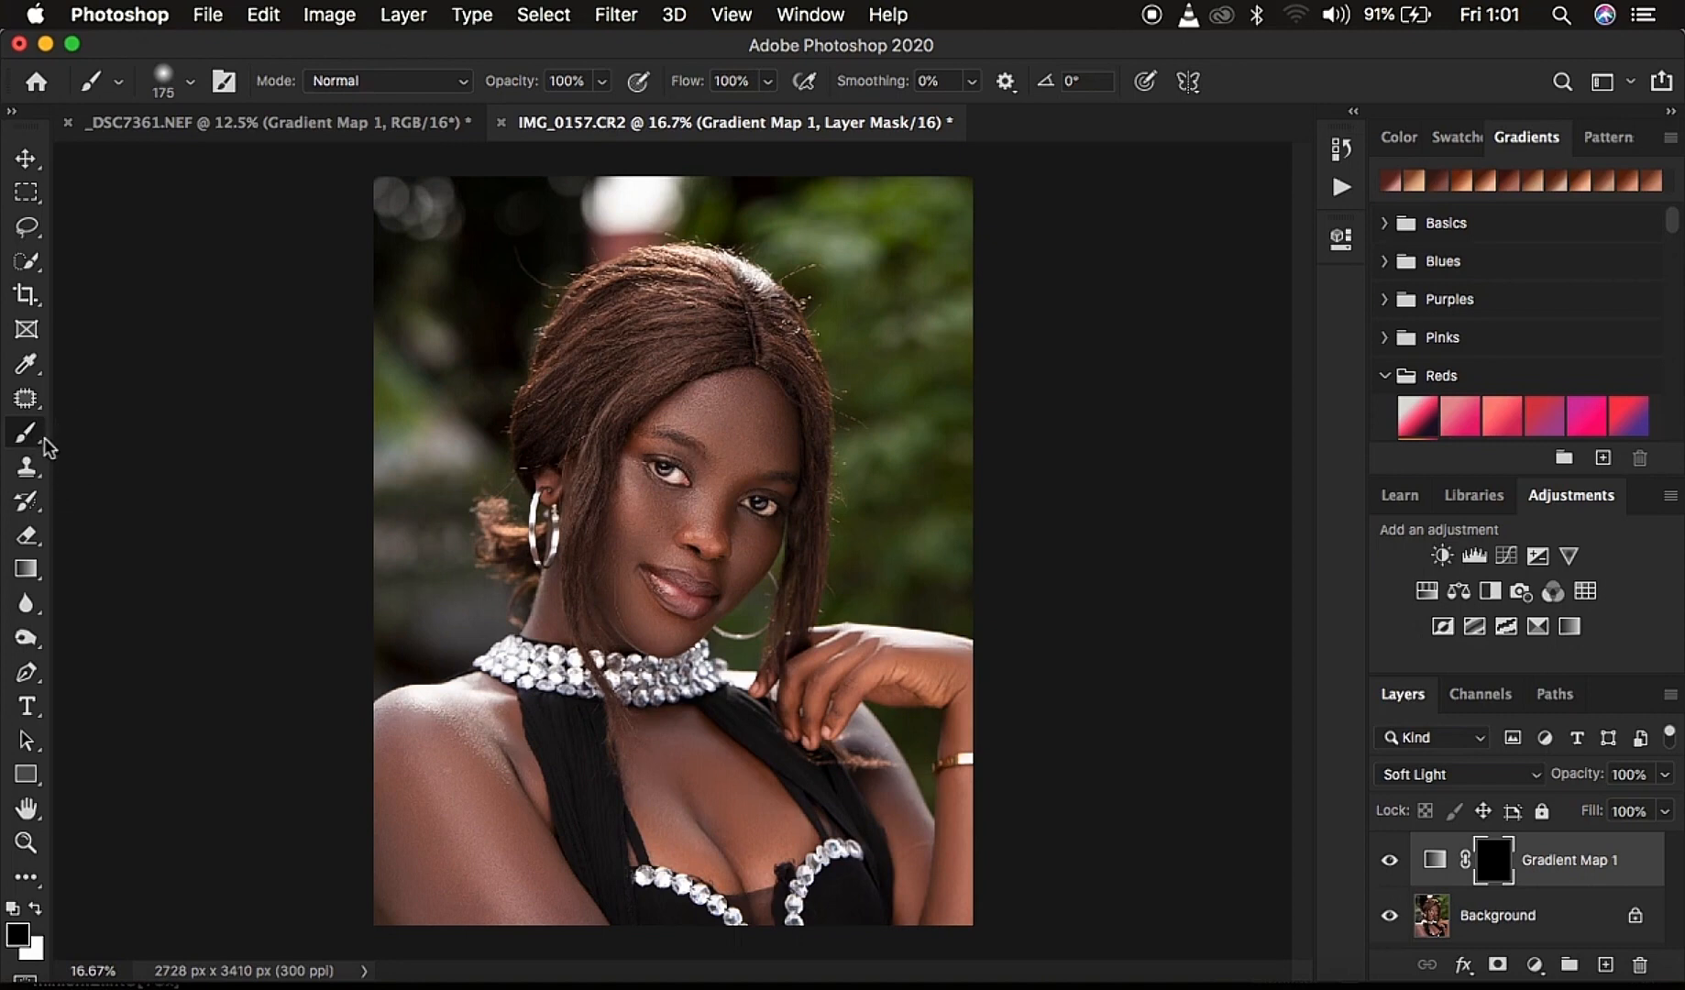
left_click(36, 910)
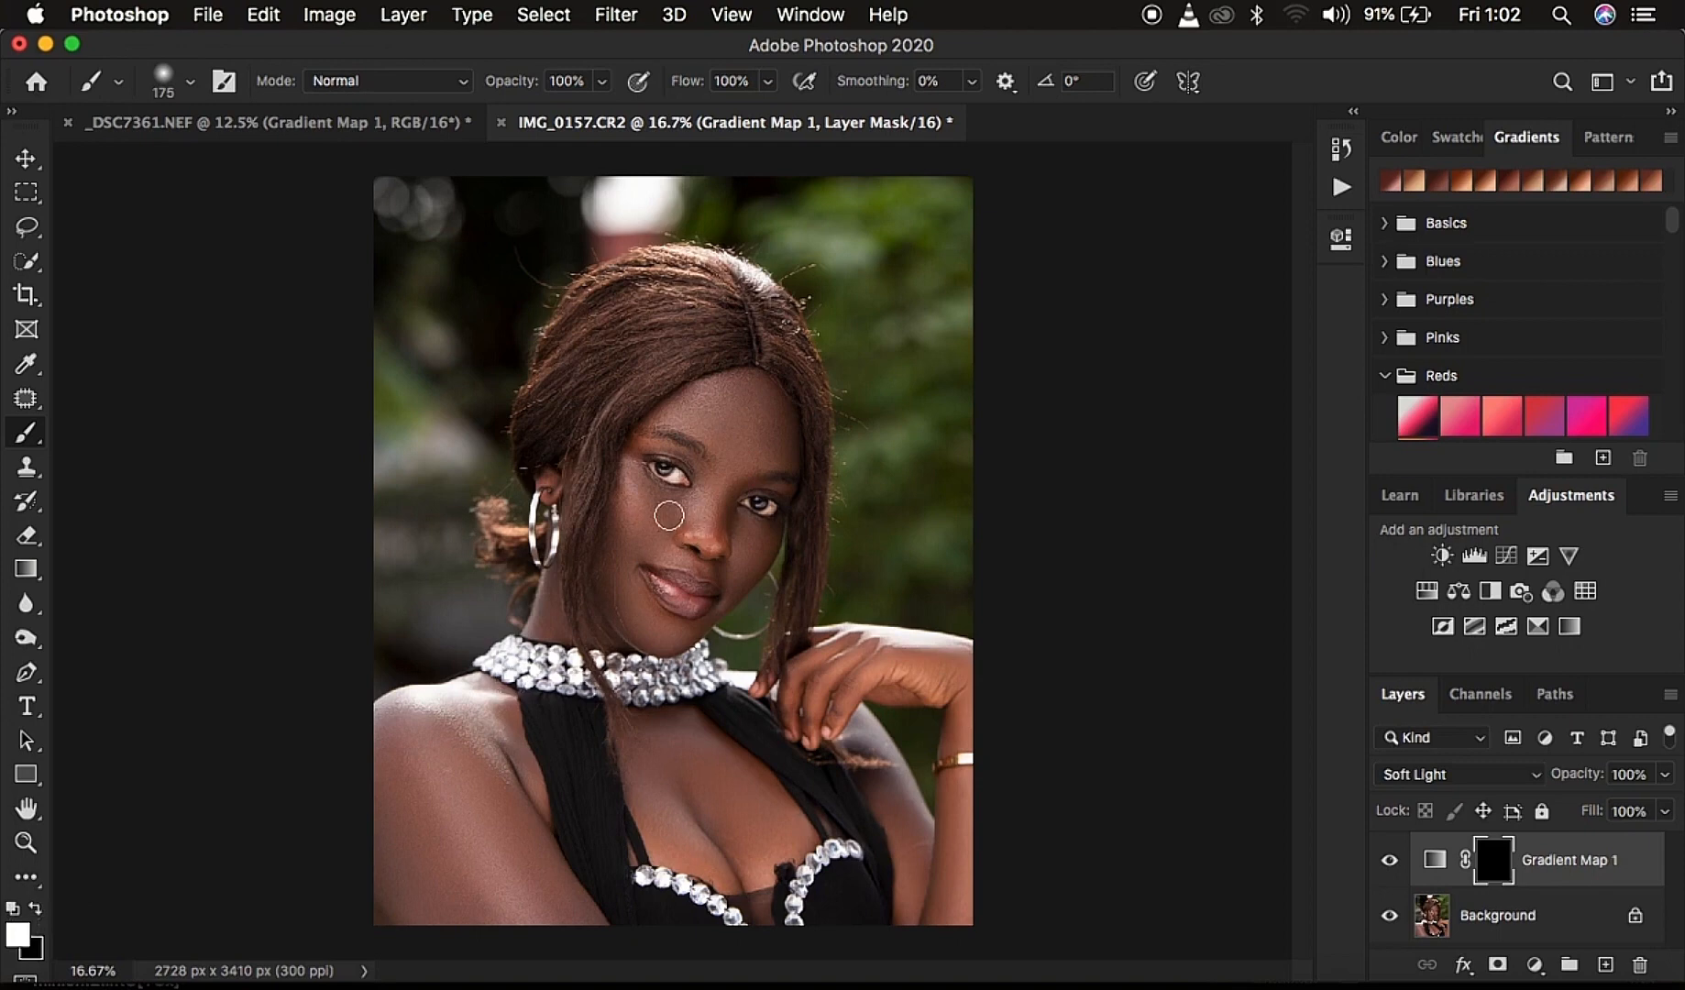
- Reveal the gradient map on the woman's face, chest, hand, arms and shoulder by painting its mask white with a 400 px brush
key("bracketright")
key("bracketright")
key("bracketright")
left_click(707, 477)
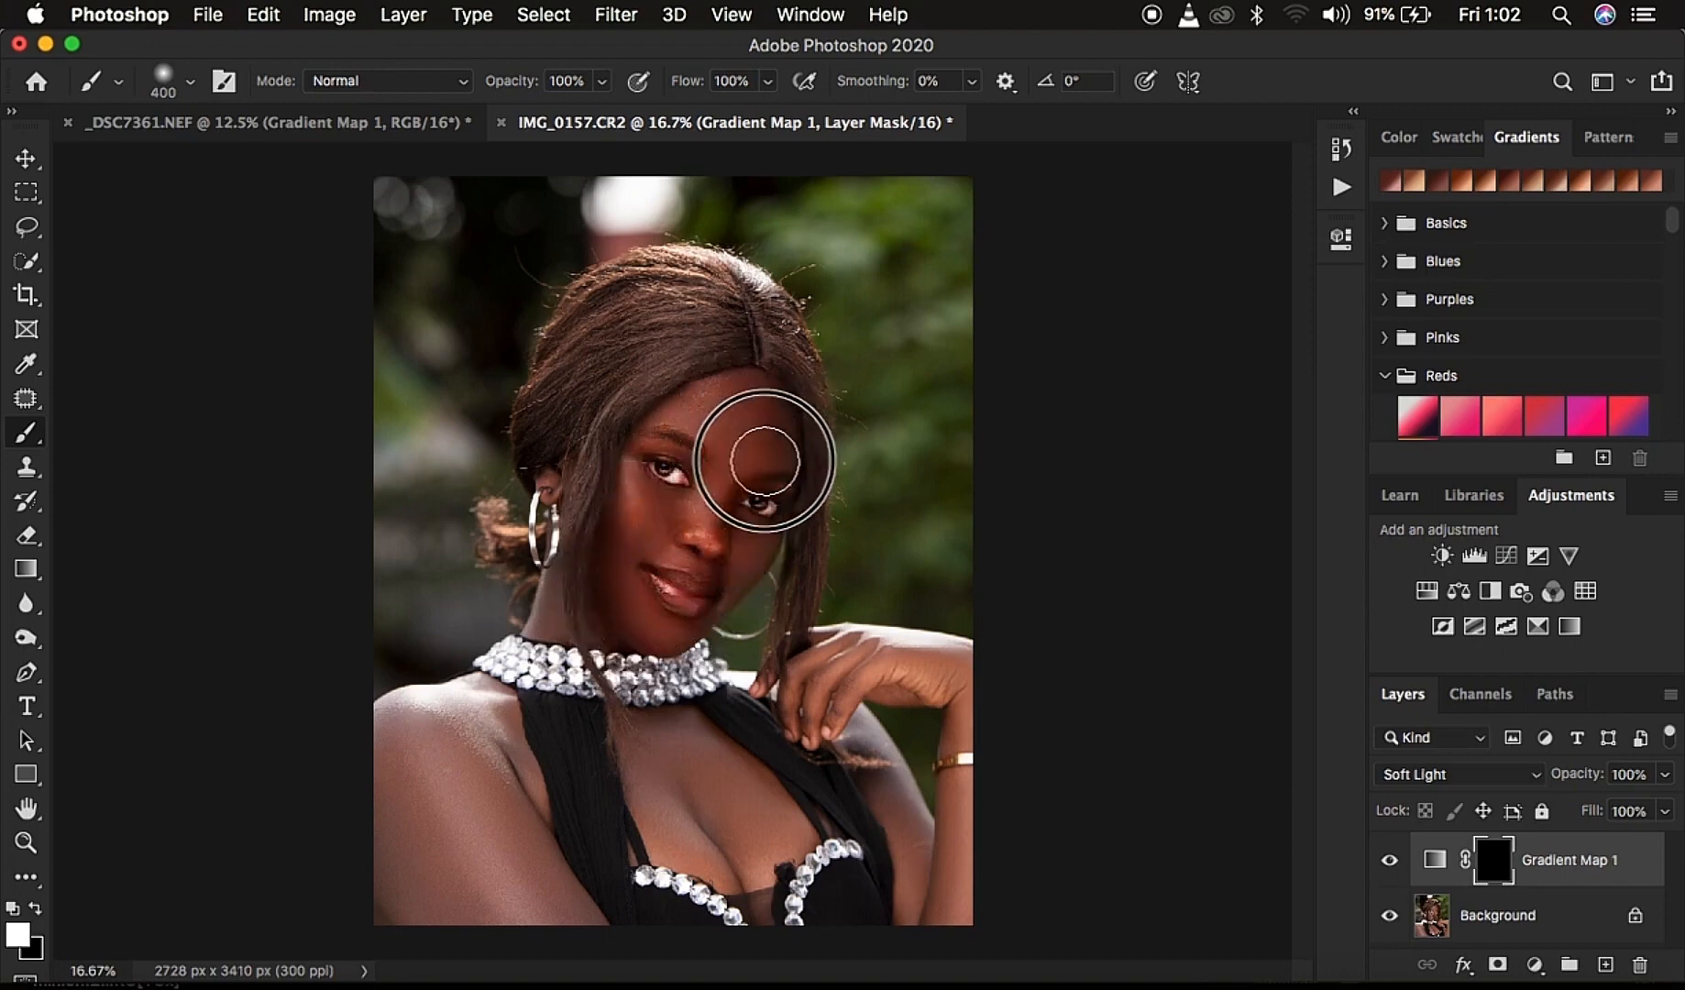
mouse_move(756, 491)
left_mouse_down()
mouse_move(721, 562)
mouse_move(669, 566)
mouse_move(687, 462)
mouse_move(639, 594)
left_mouse_up()
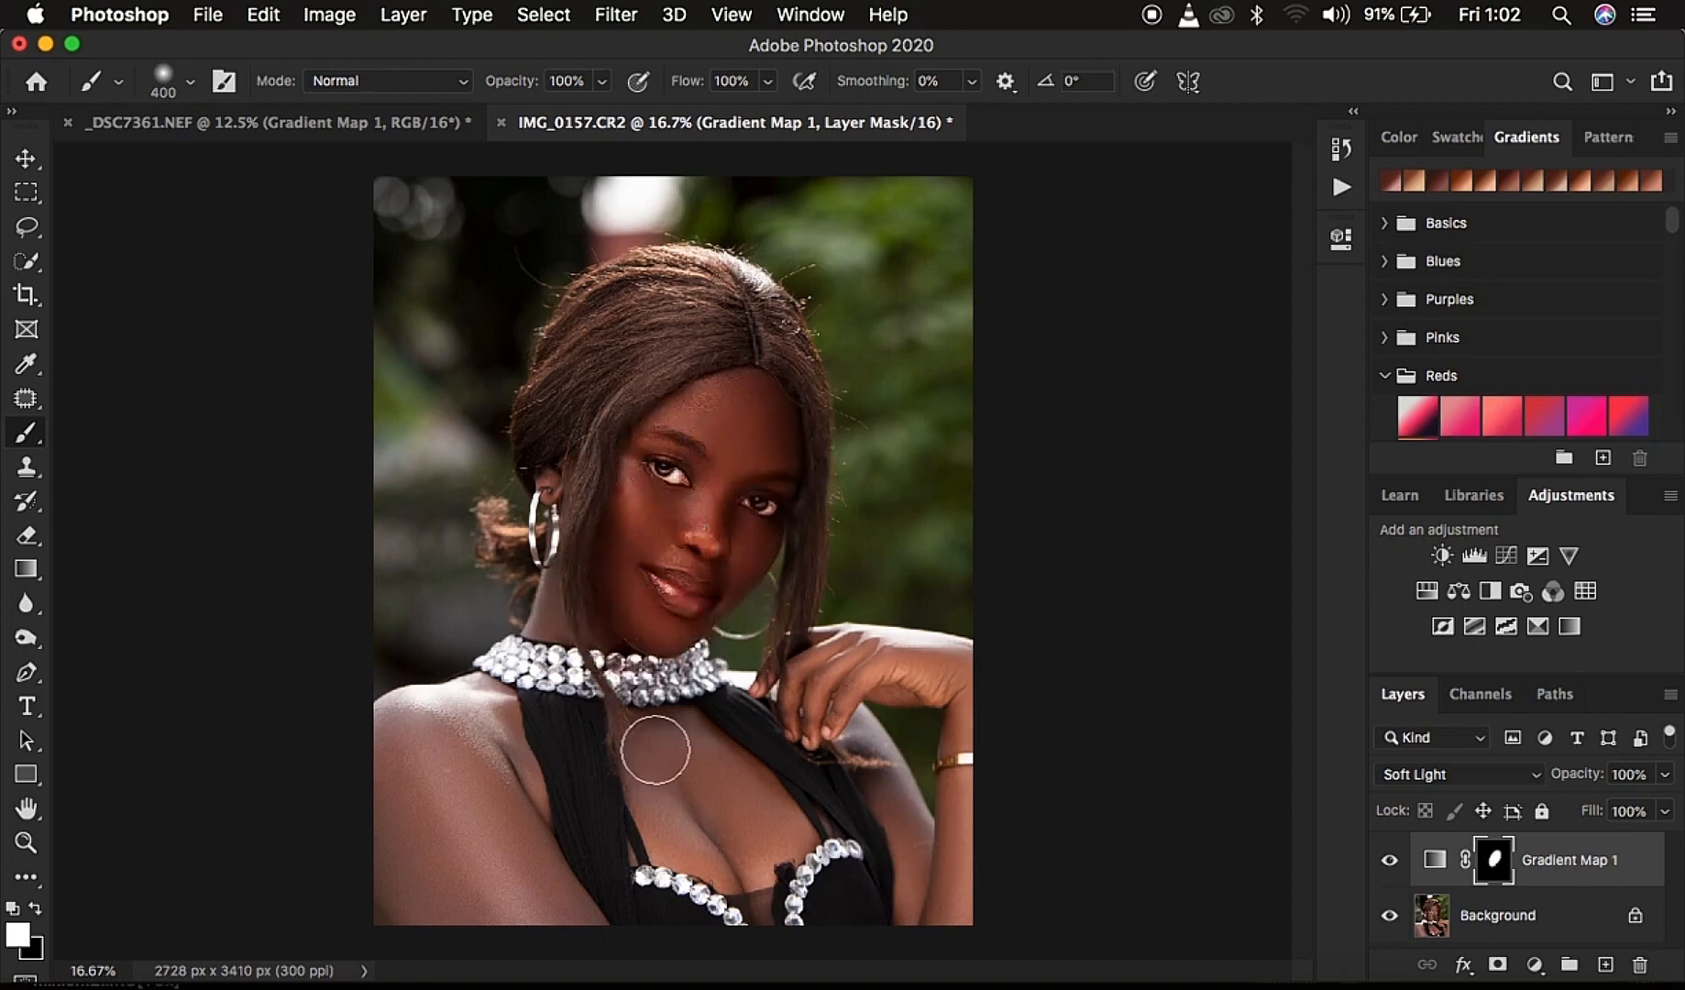
mouse_move(680, 819)
left_mouse_down()
mouse_move(715, 865)
mouse_move(692, 767)
mouse_move(716, 859)
mouse_move(751, 892)
mouse_move(681, 781)
left_mouse_up()
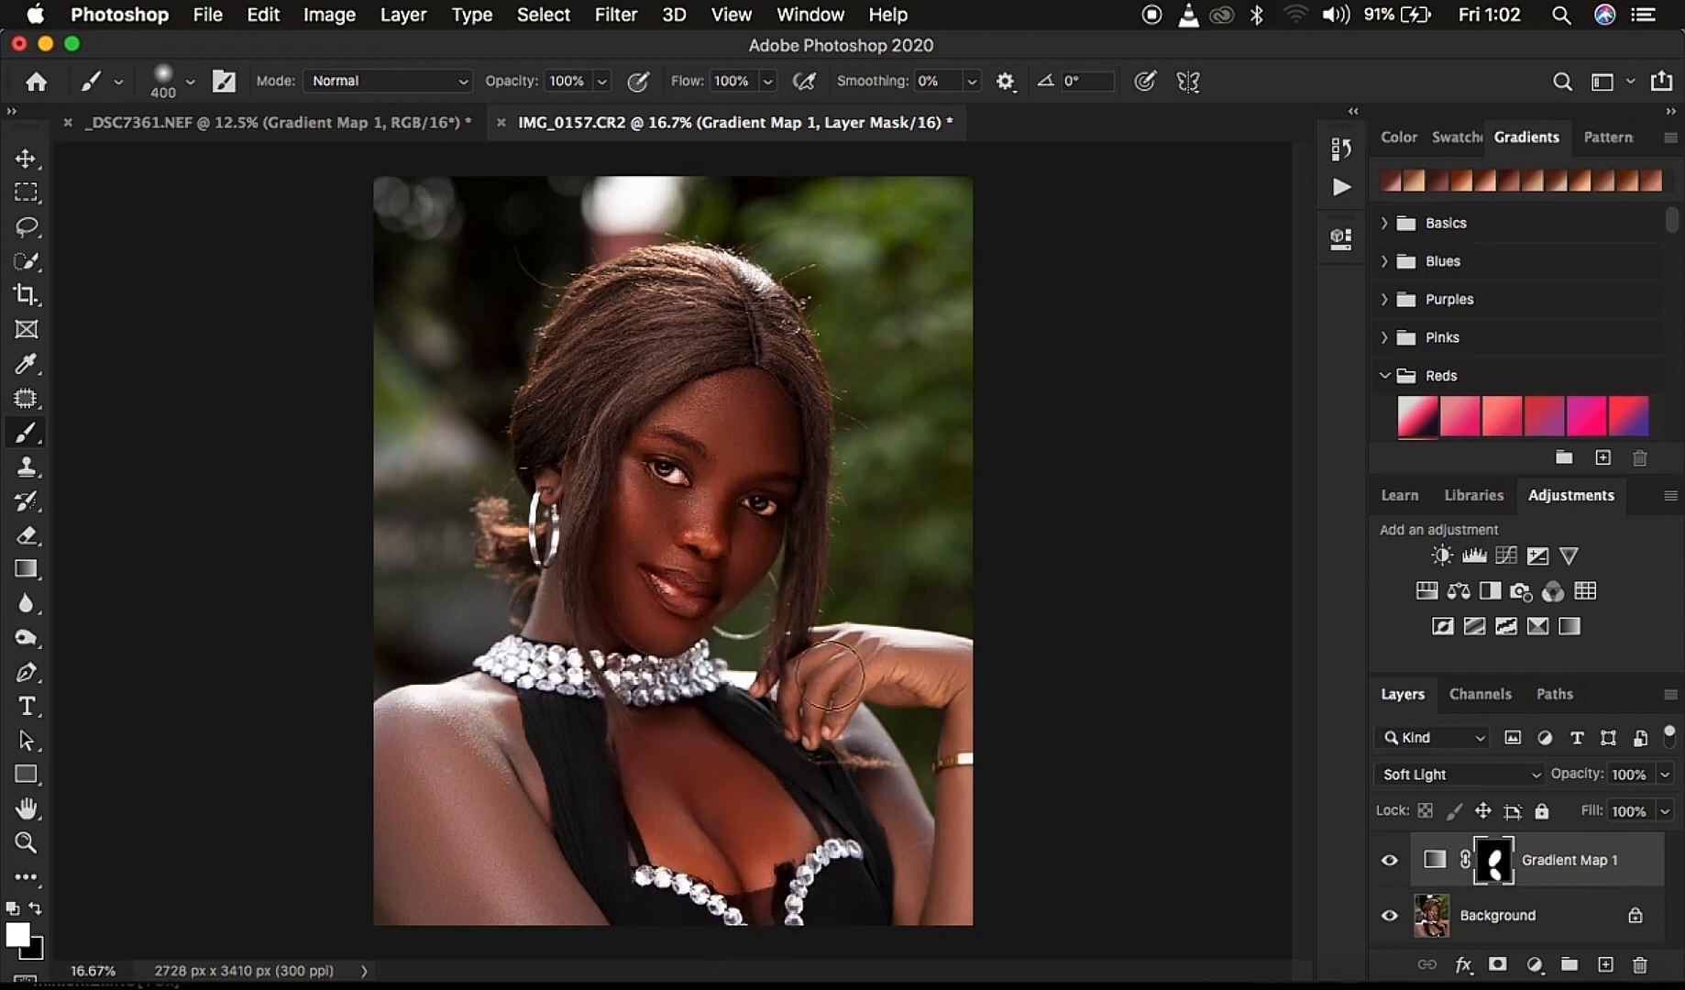
mouse_move(807, 671)
left_mouse_down()
mouse_move(943, 675)
mouse_move(972, 843)
mouse_move(944, 912)
mouse_move(887, 773)
mouse_move(849, 715)
mouse_move(928, 909)
mouse_move(801, 684)
left_mouse_up()
mouse_move(484, 717)
left_mouse_down()
mouse_move(500, 797)
mouse_move(544, 890)
mouse_move(531, 920)
mouse_move(416, 883)
mouse_move(459, 781)
mouse_move(428, 838)
mouse_move(388, 785)
mouse_move(447, 747)
mouse_move(423, 720)
mouse_move(502, 733)
mouse_move(527, 877)
mouse_move(584, 944)
mouse_move(385, 868)
mouse_move(478, 930)
mouse_move(501, 903)
left_mouse_up()
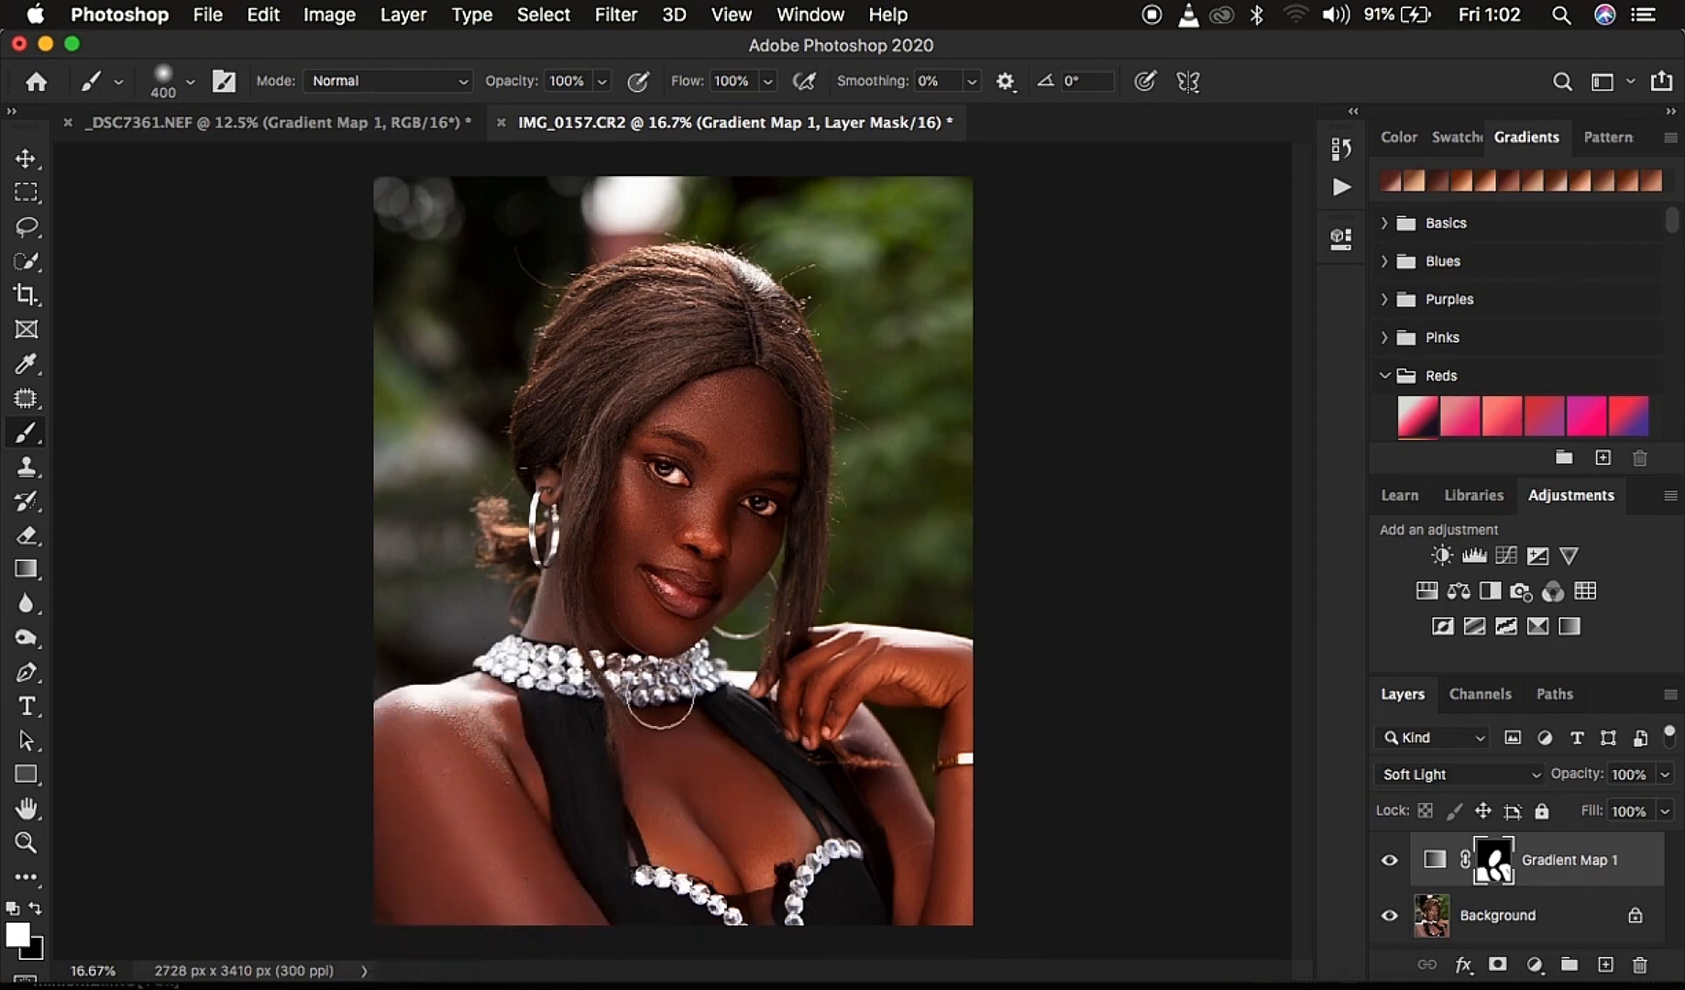
- Remove the gradient map effect from both eyes by painting black on the layer mask with a 90 px brush
key("bracketleft")
key("bracketleft")
key("bracketleft")
key("bracketleft")
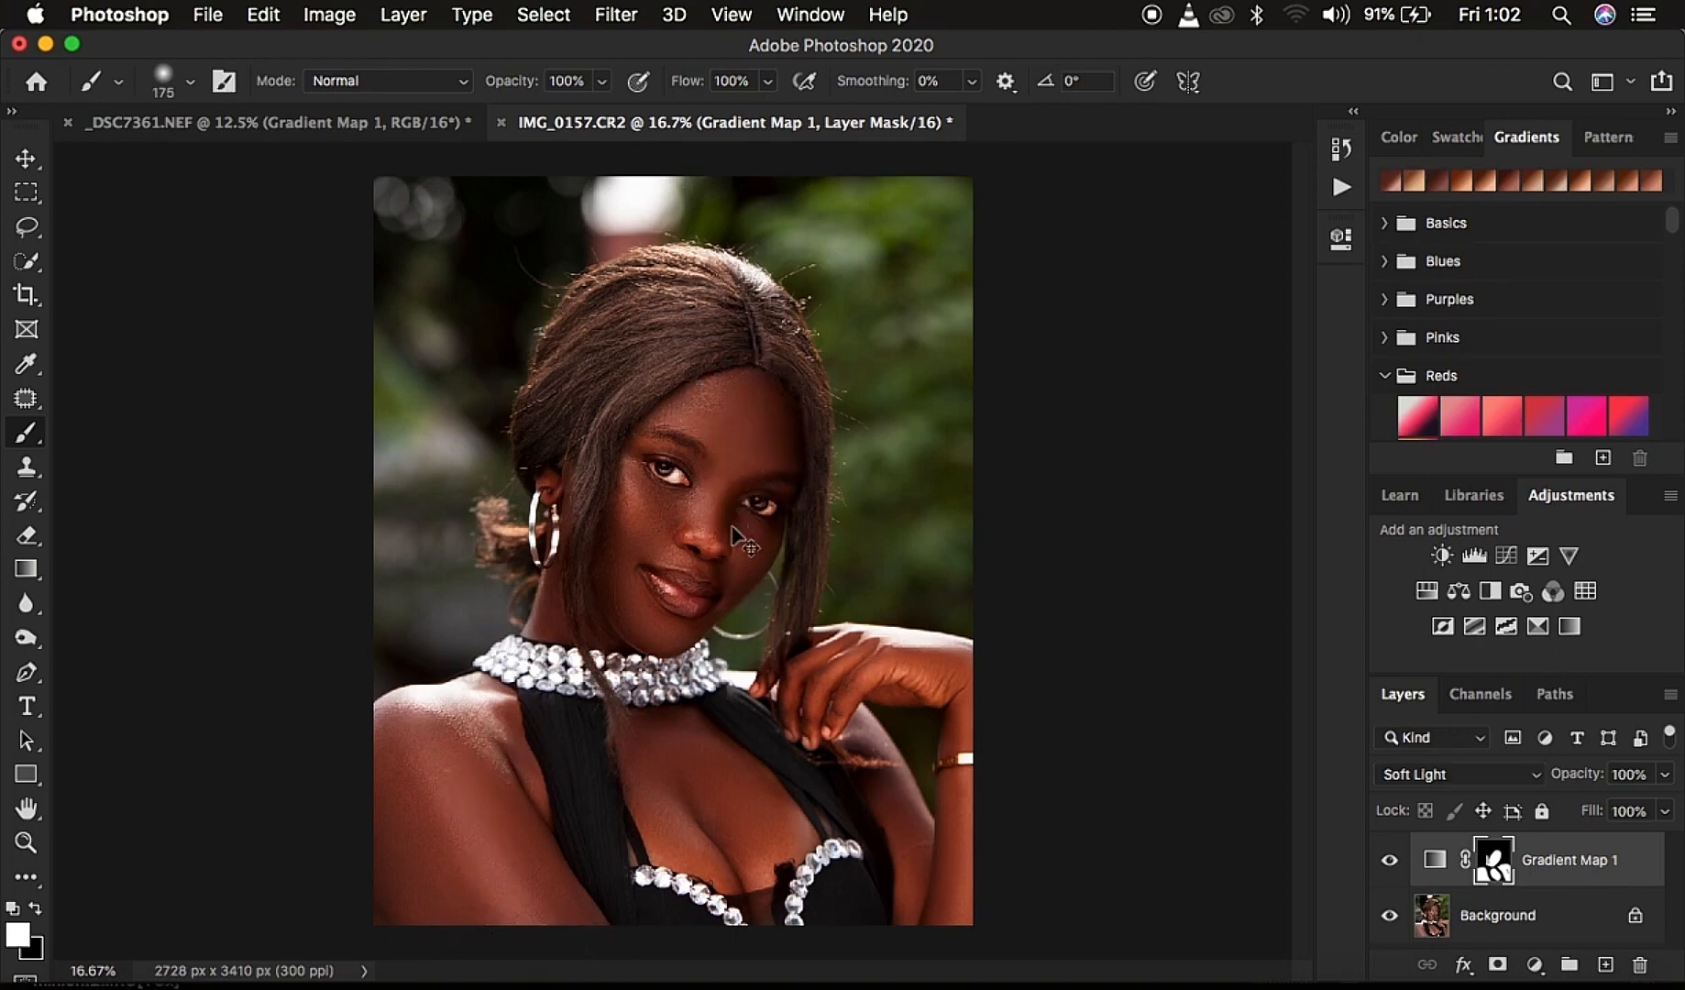
key("super+plus")
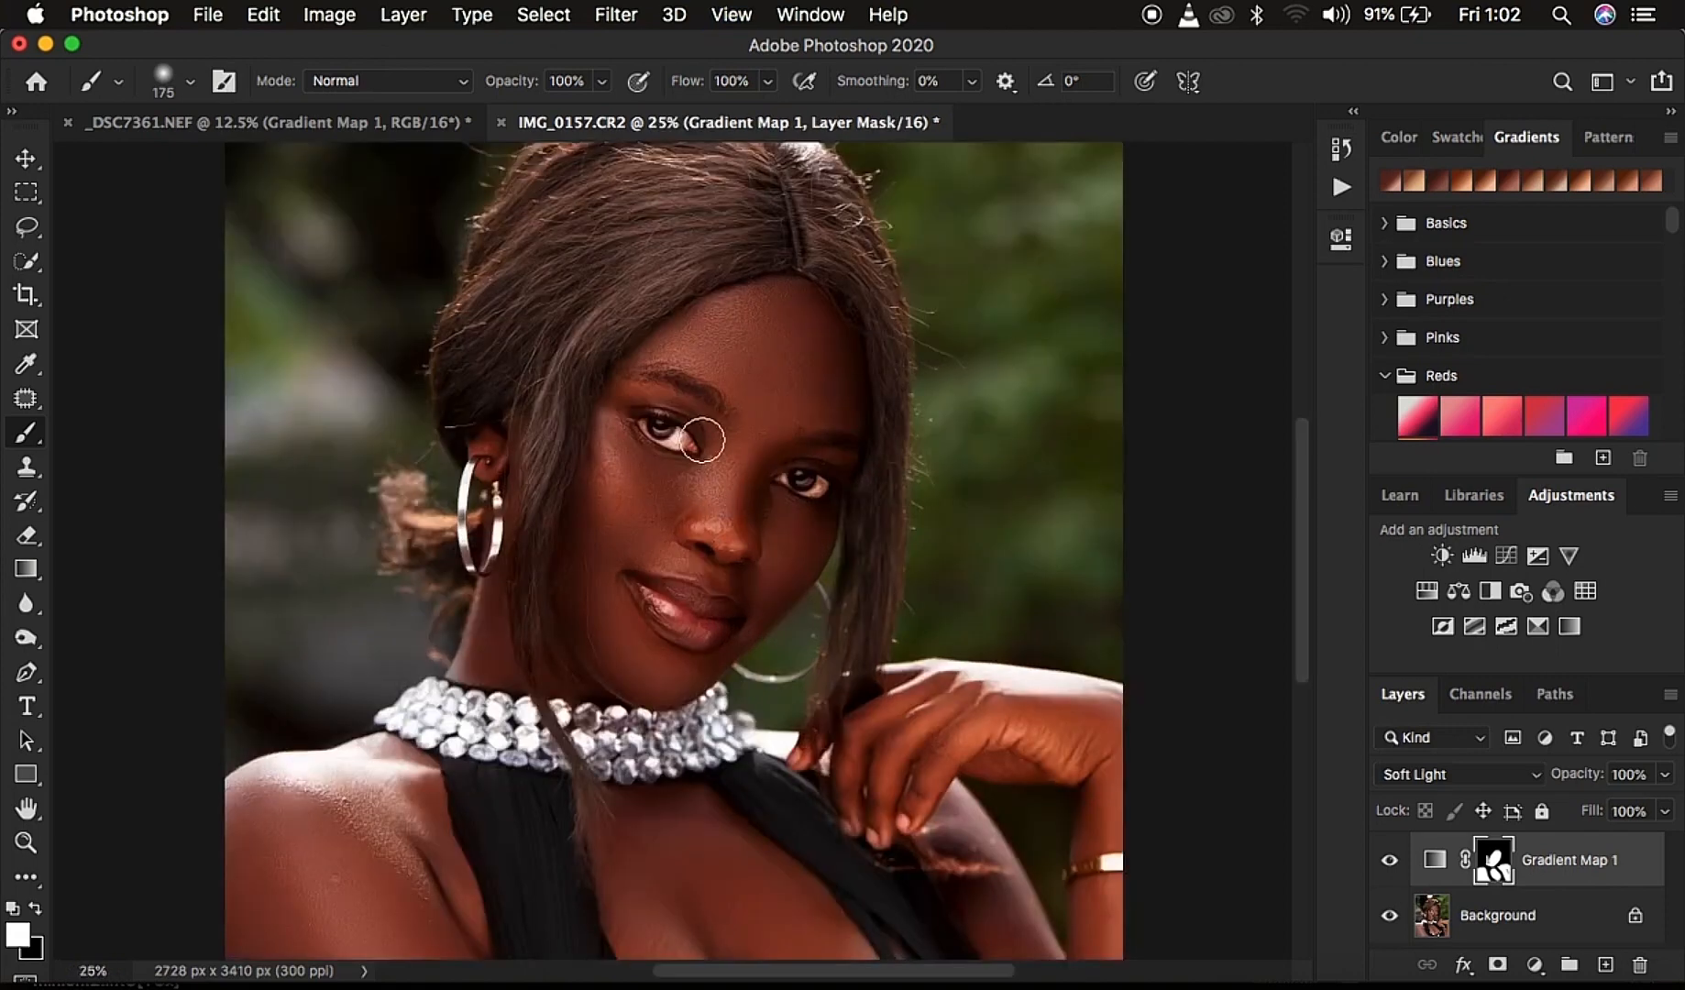
key("x")
key("bracketleft")
key("bracketleft")
key("bracketleft")
key("bracketleft")
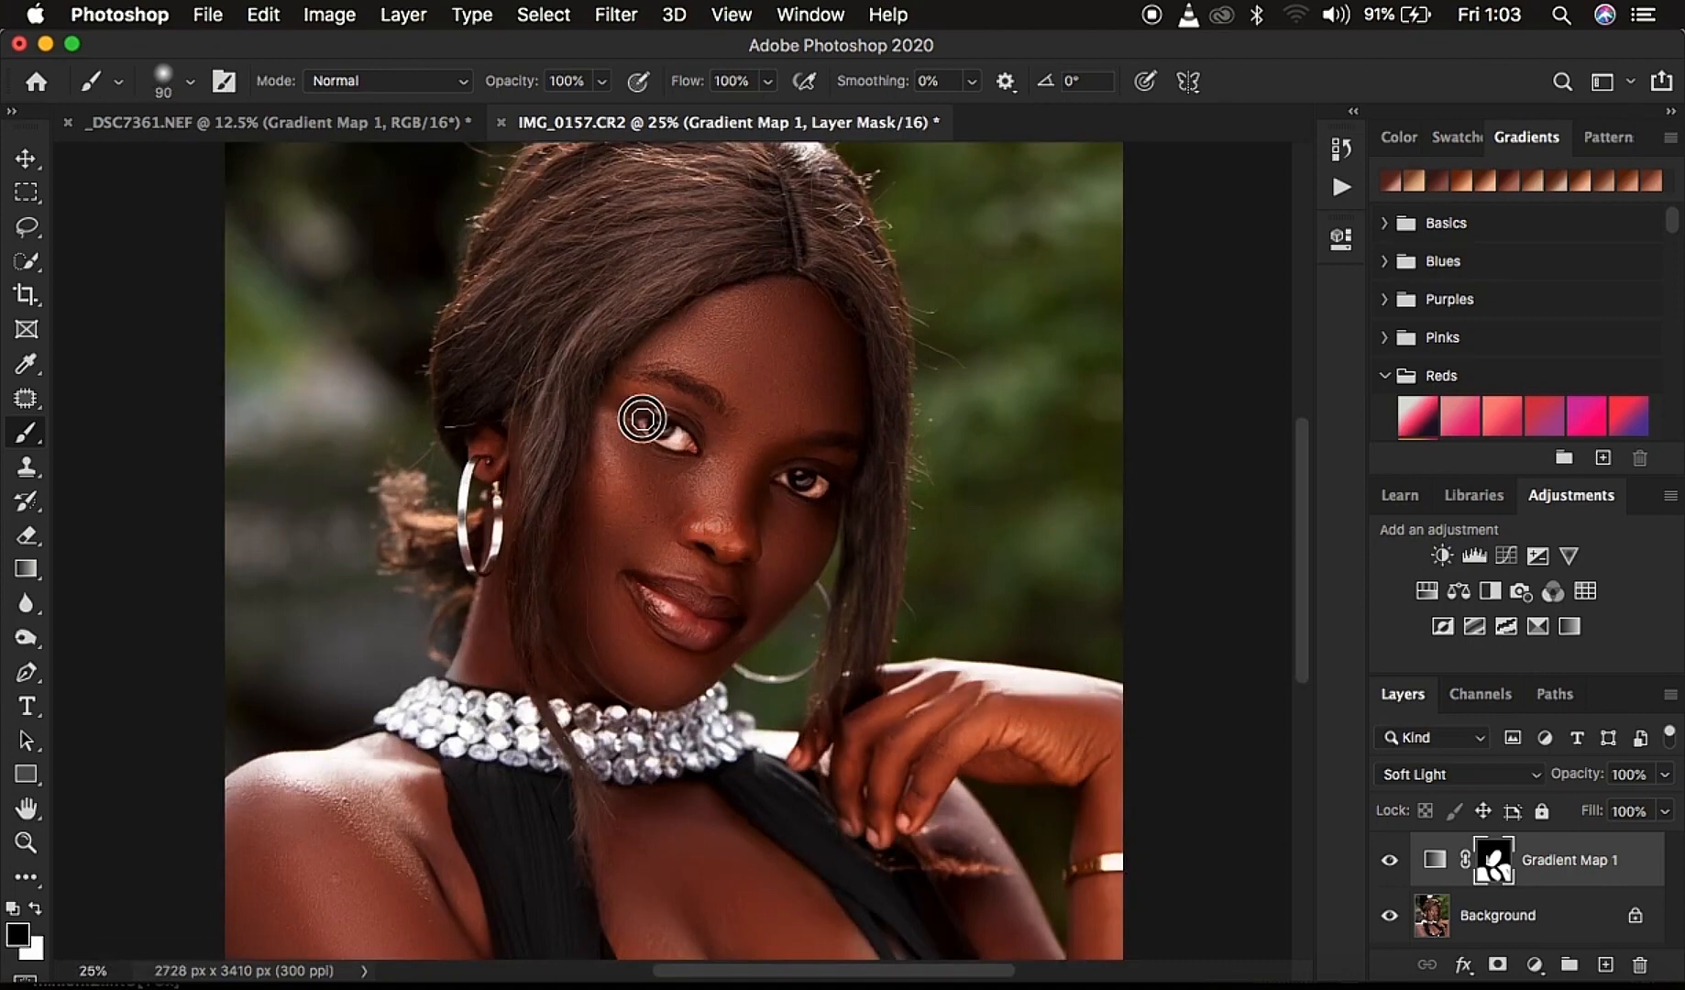
mouse_move(642, 419)
left_mouse_down()
mouse_move(676, 433)
mouse_move(659, 424)
left_mouse_up()
mouse_move(818, 483)
left_mouse_down()
mouse_move(790, 482)
mouse_move(809, 486)
left_mouse_up()
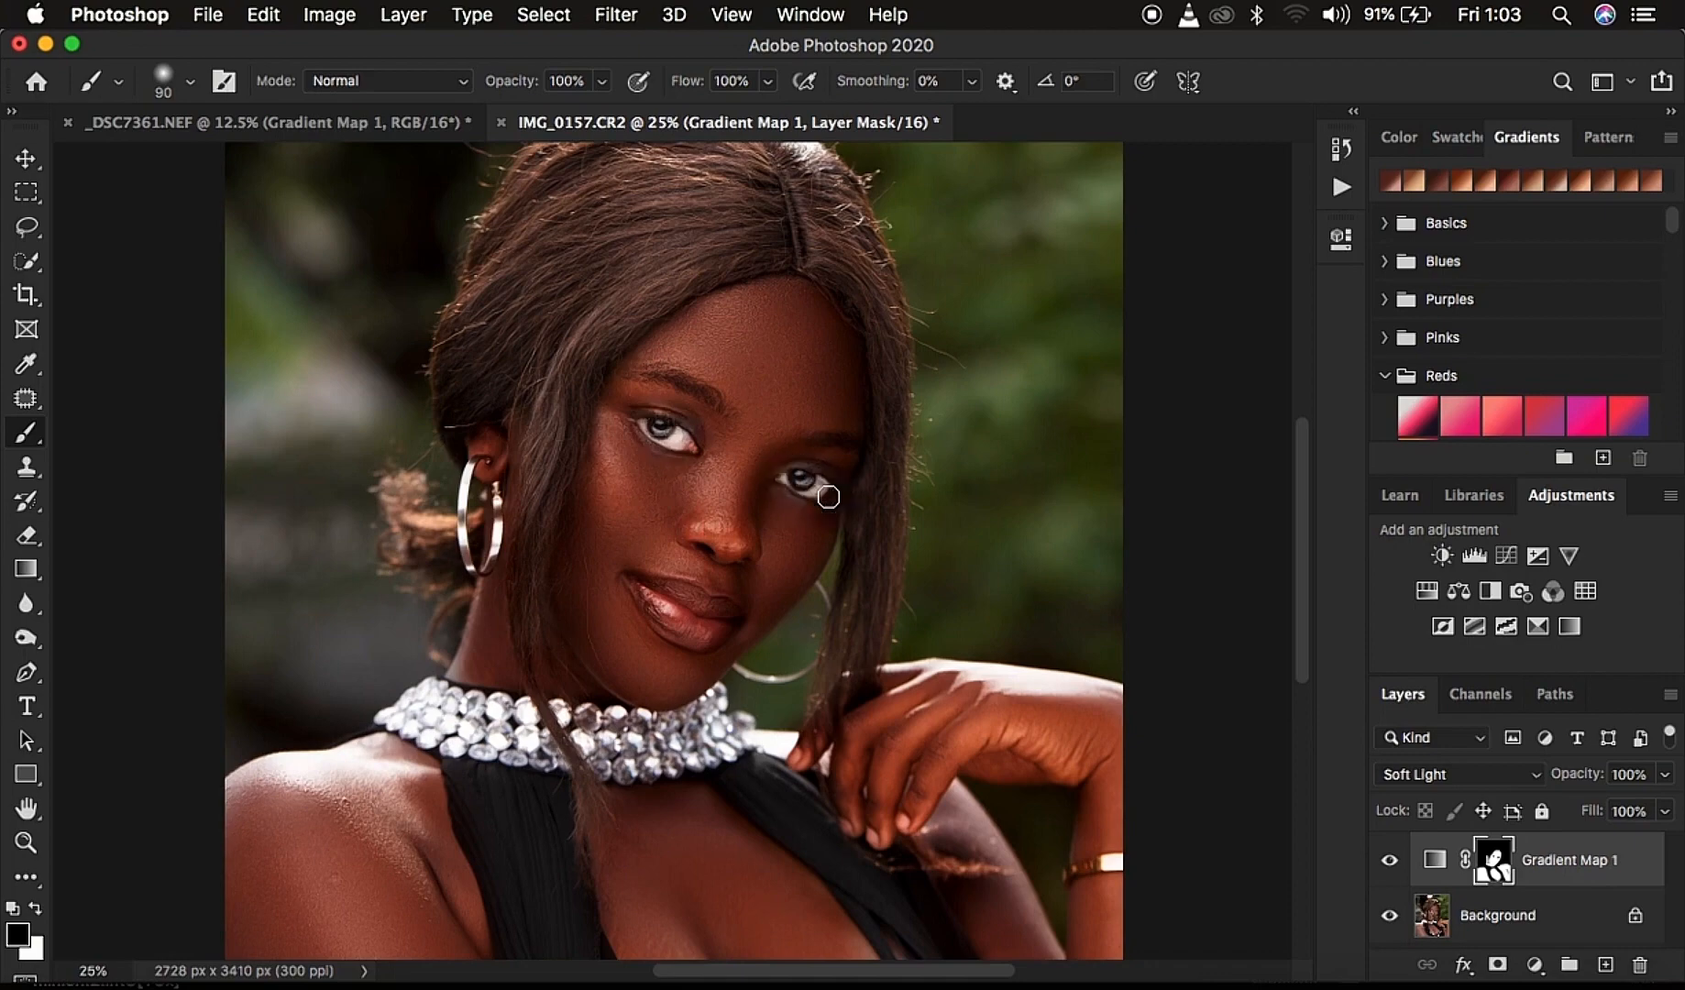
- Compare the portrait with and without the Gradient Map 1 layer by toggling its visibility
key("super+minus")
key("super+minus")
key("super+minus")
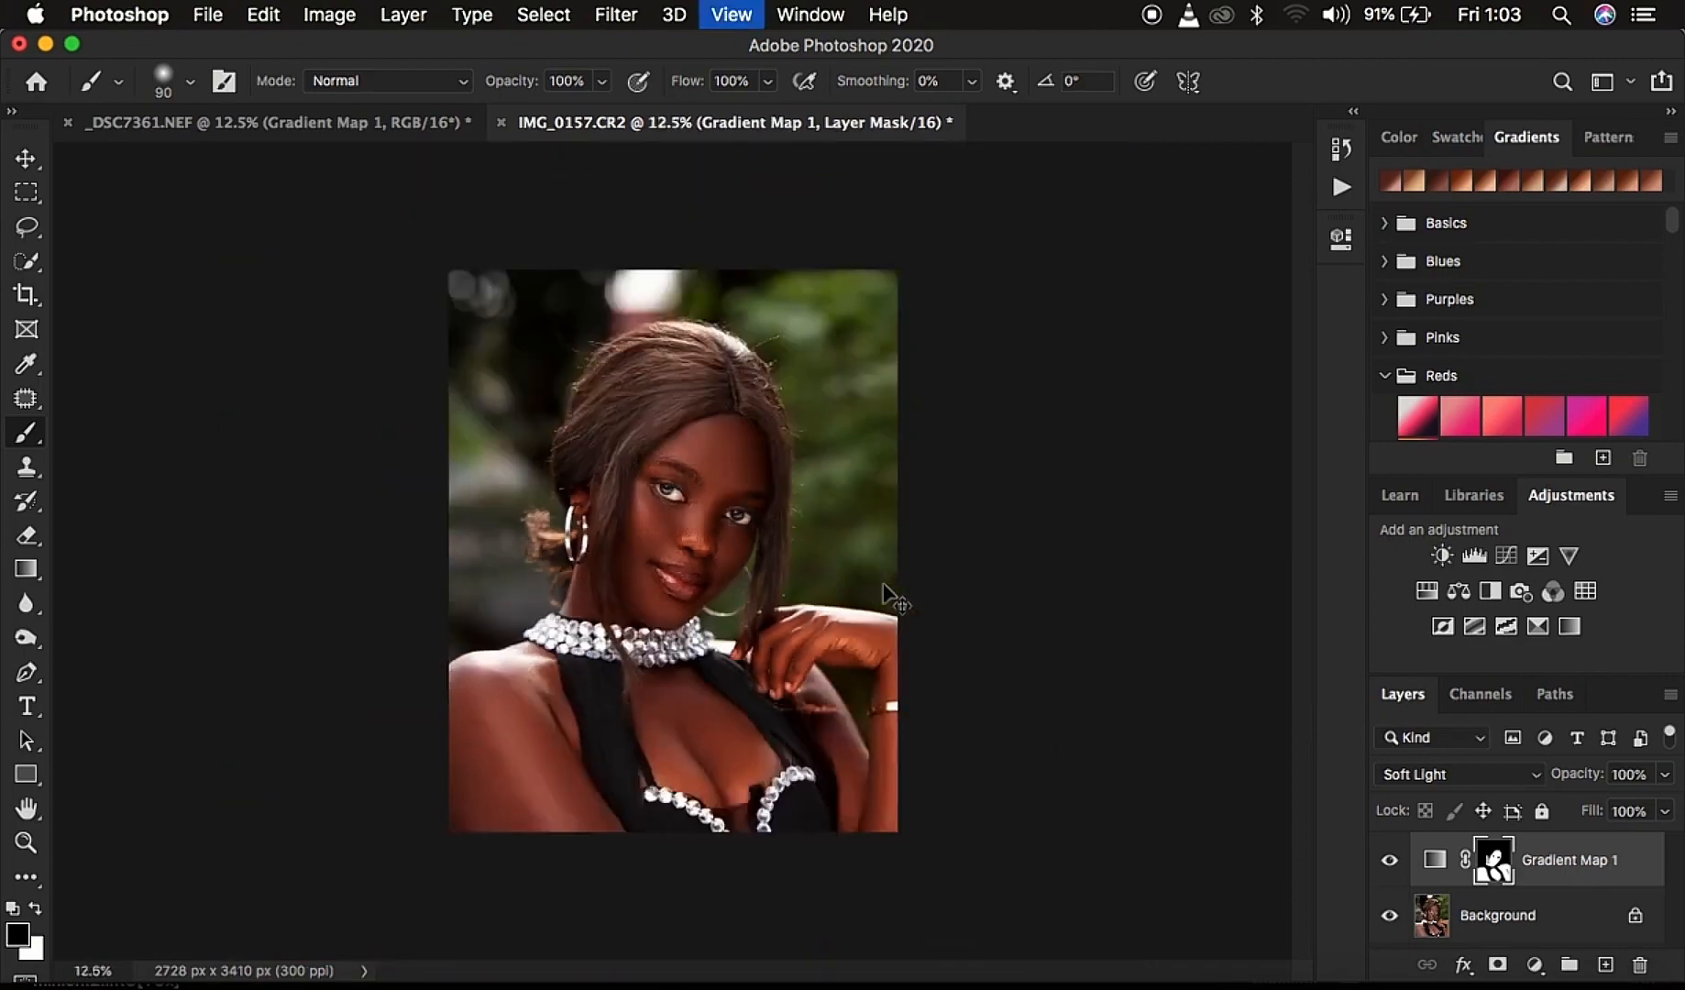
left_click(1388, 867)
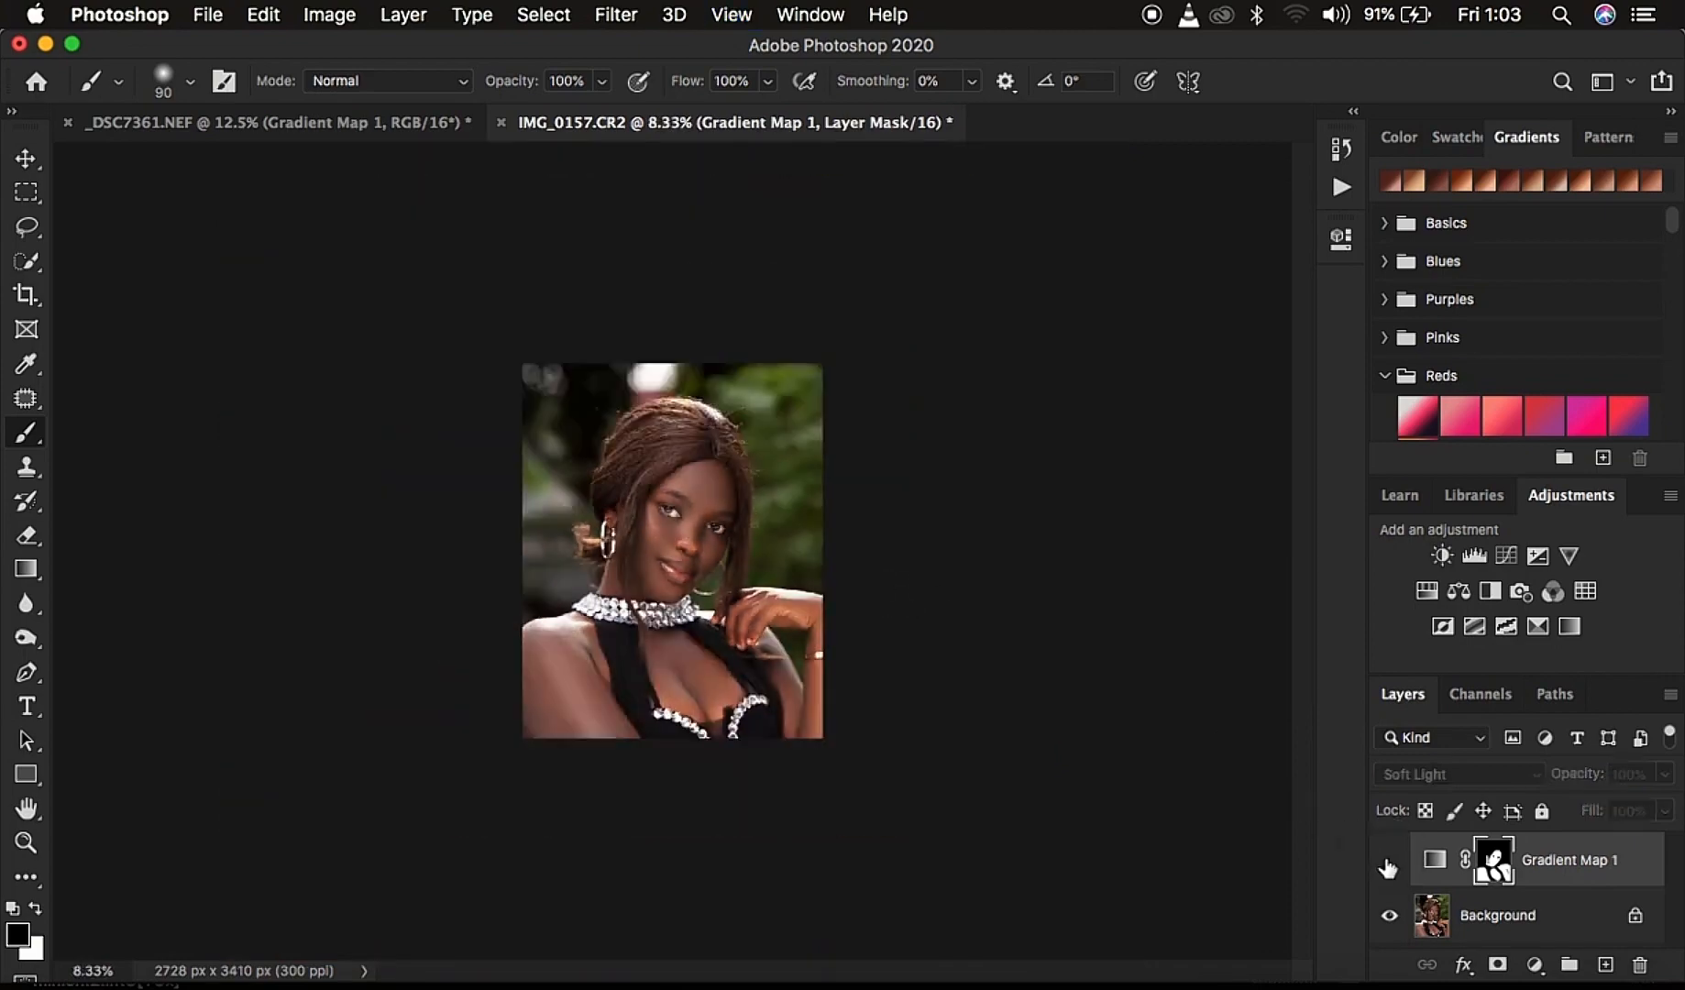
left_click(1388, 866)
left_click(1388, 868)
left_click(1388, 866)
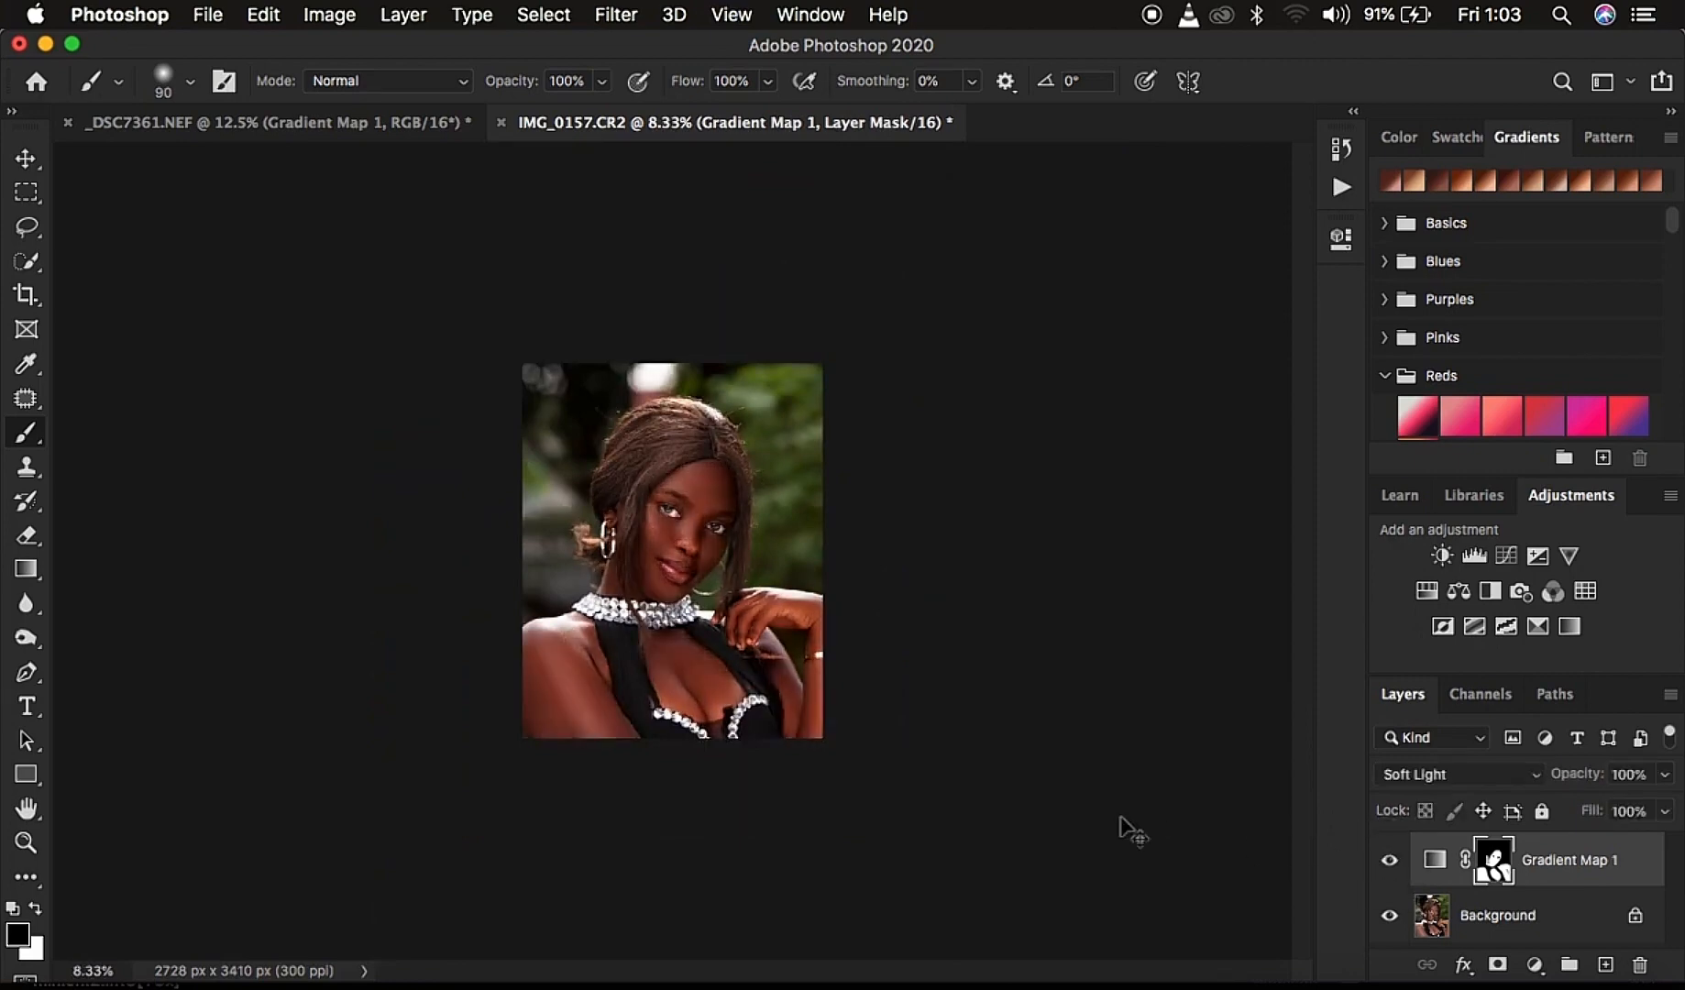
- Lower the Gradient Map 1 layer's opacity to 71% and compare the portrait with the layer hidden and shown
key("super+plus")
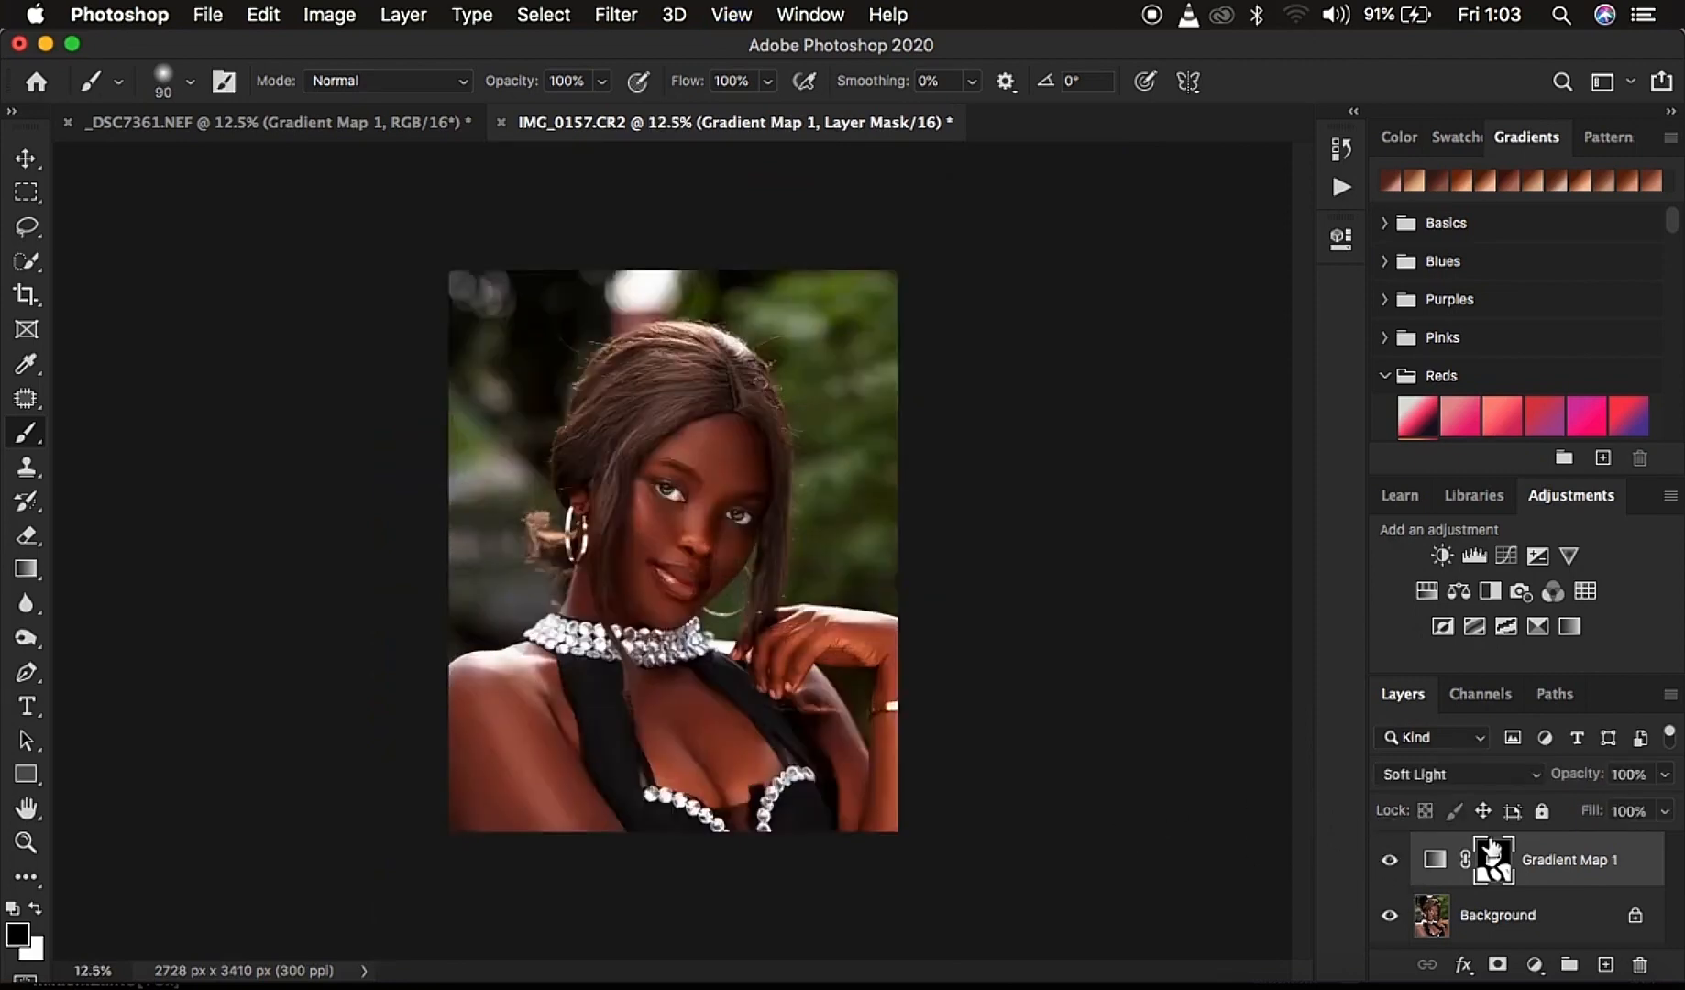
mouse_move(1571, 779)
left_mouse_down()
mouse_move(1531, 779)
mouse_move(1594, 778)
left_mouse_up()
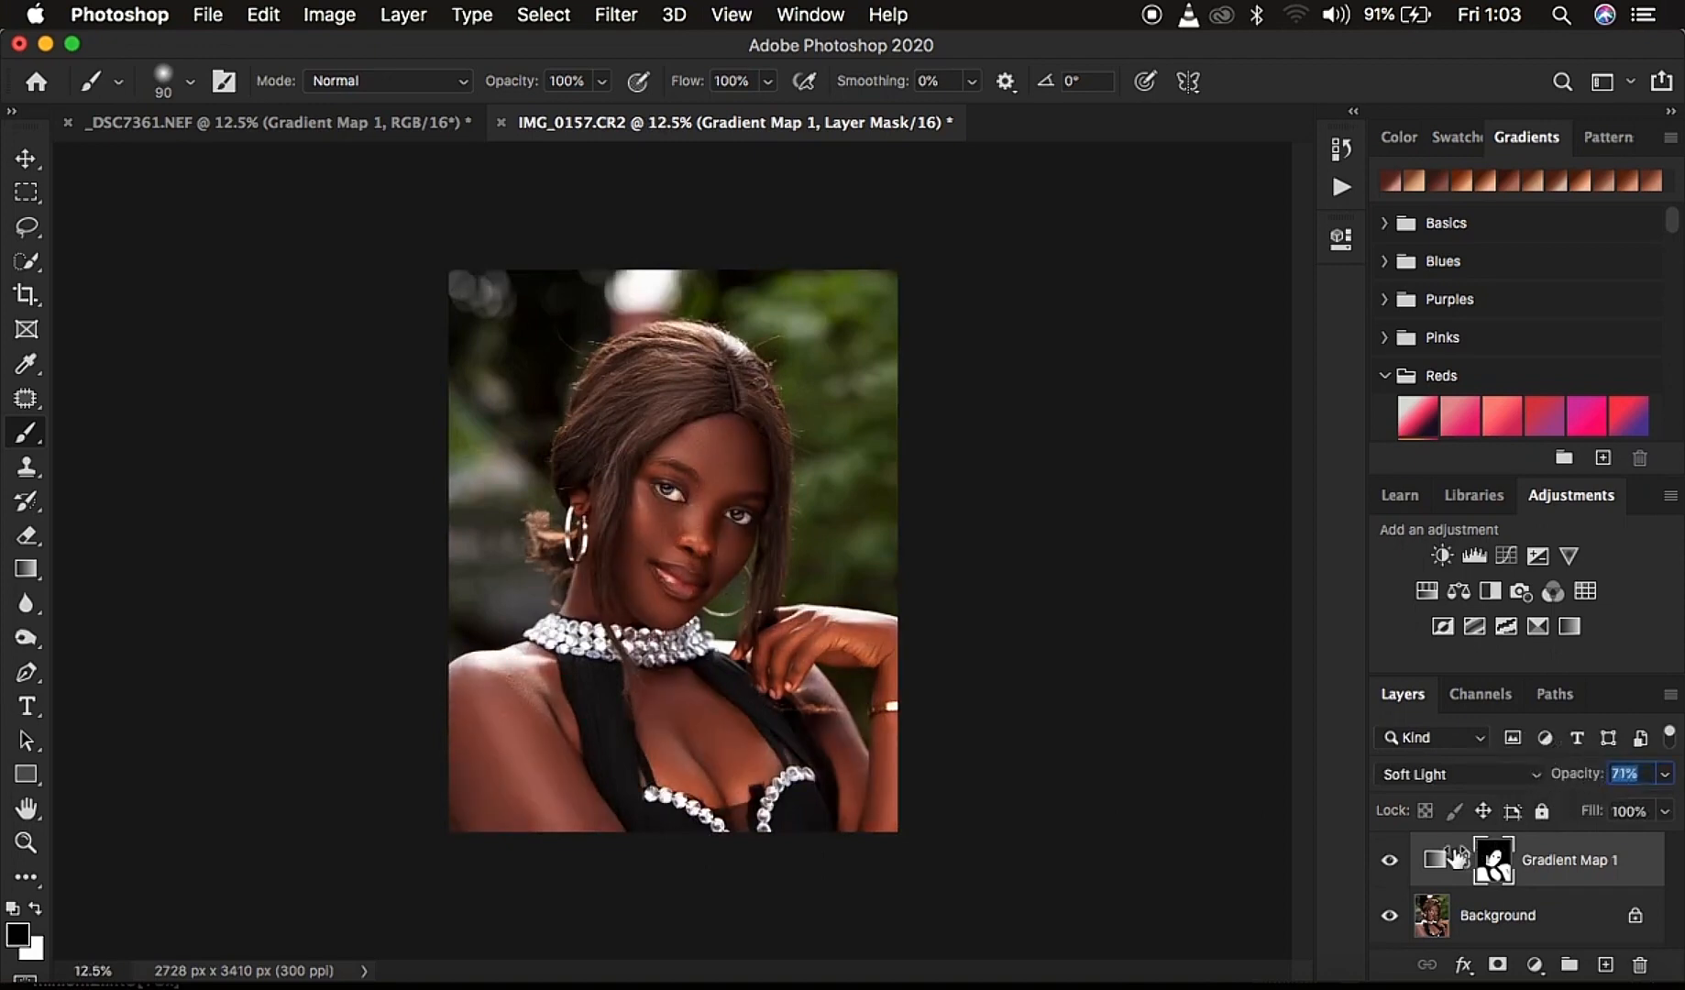
left_click(1389, 860)
left_click(1388, 861)
- Try RDM 5, RDM 6 and RDM 7 from the RONNIX GRADIENT PACK on Gradient Map 1 and apply the RL 1 preset
double_click(1437, 862)
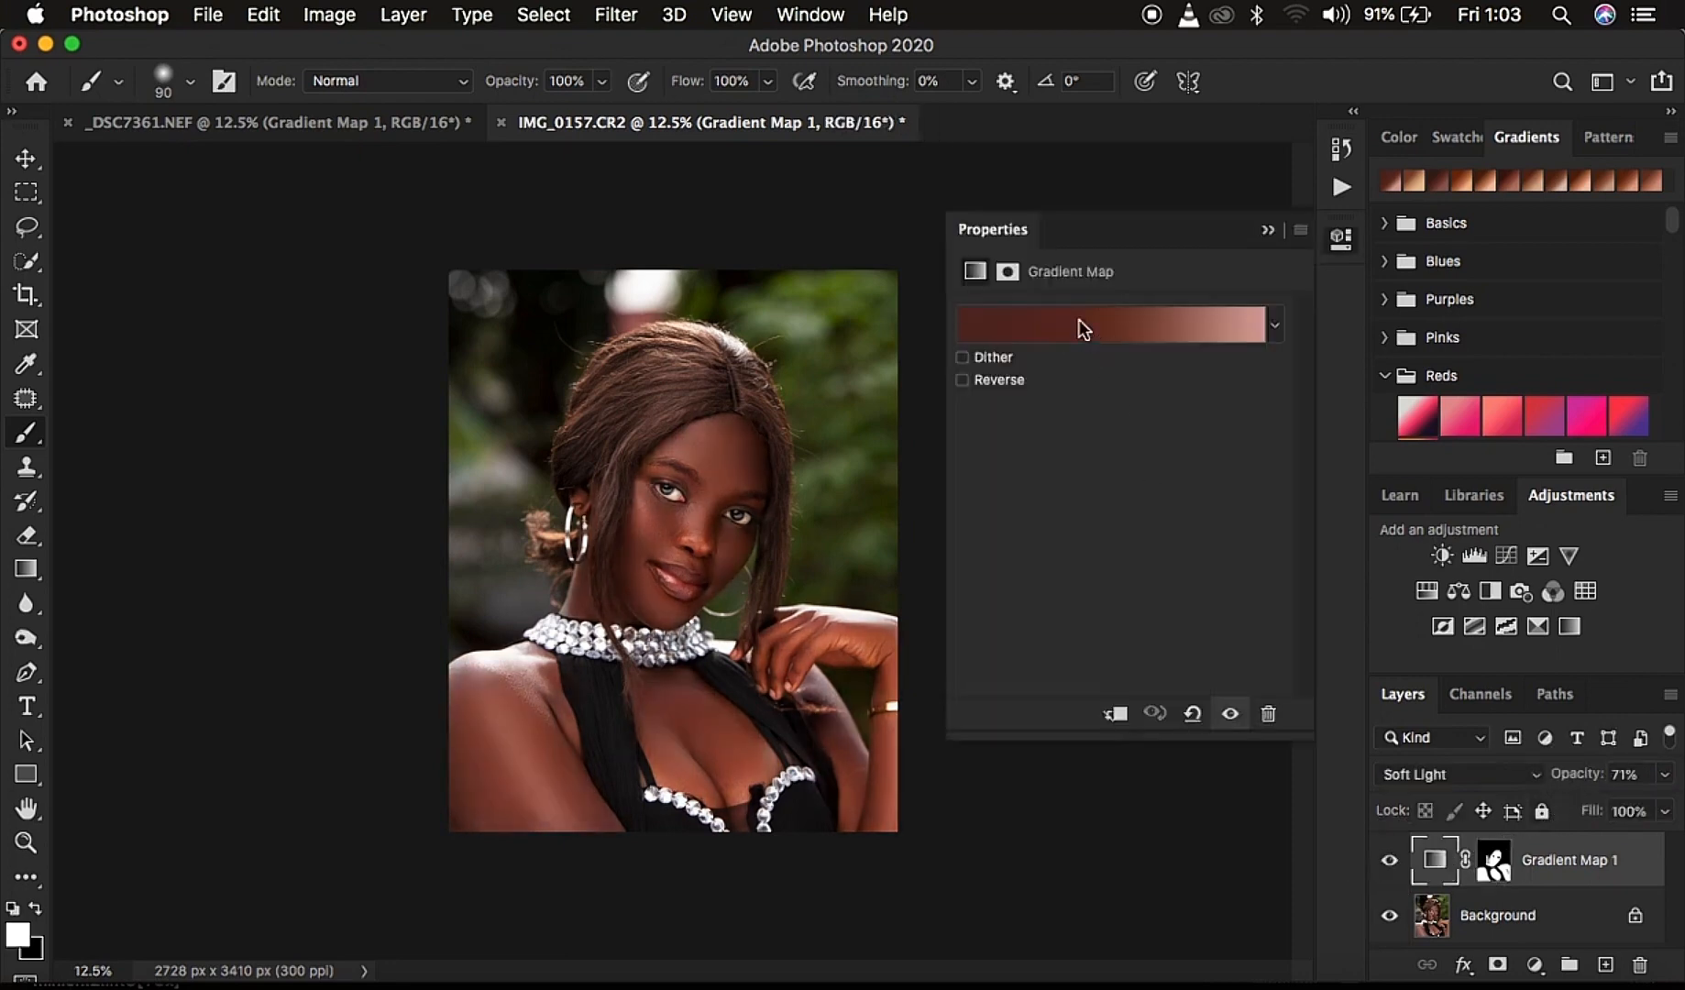
left_click(1079, 325)
scroll(1120, 503, "down", 5)
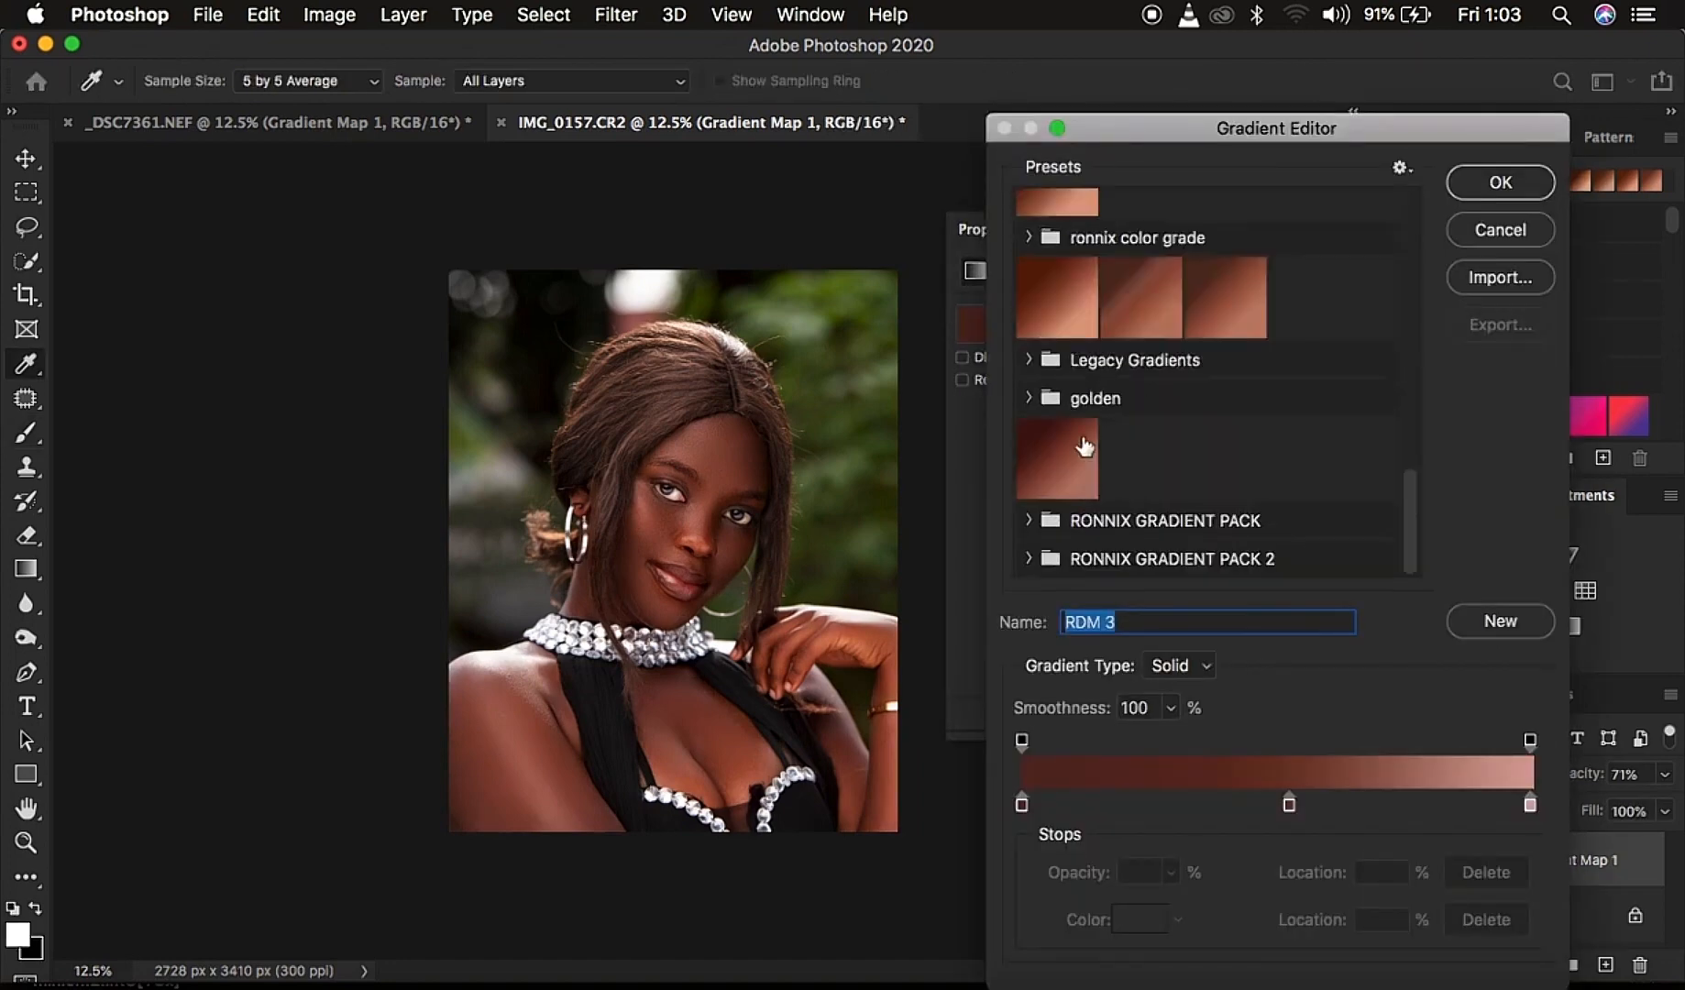
left_click(1028, 519)
scroll(1208, 519, "down", 3)
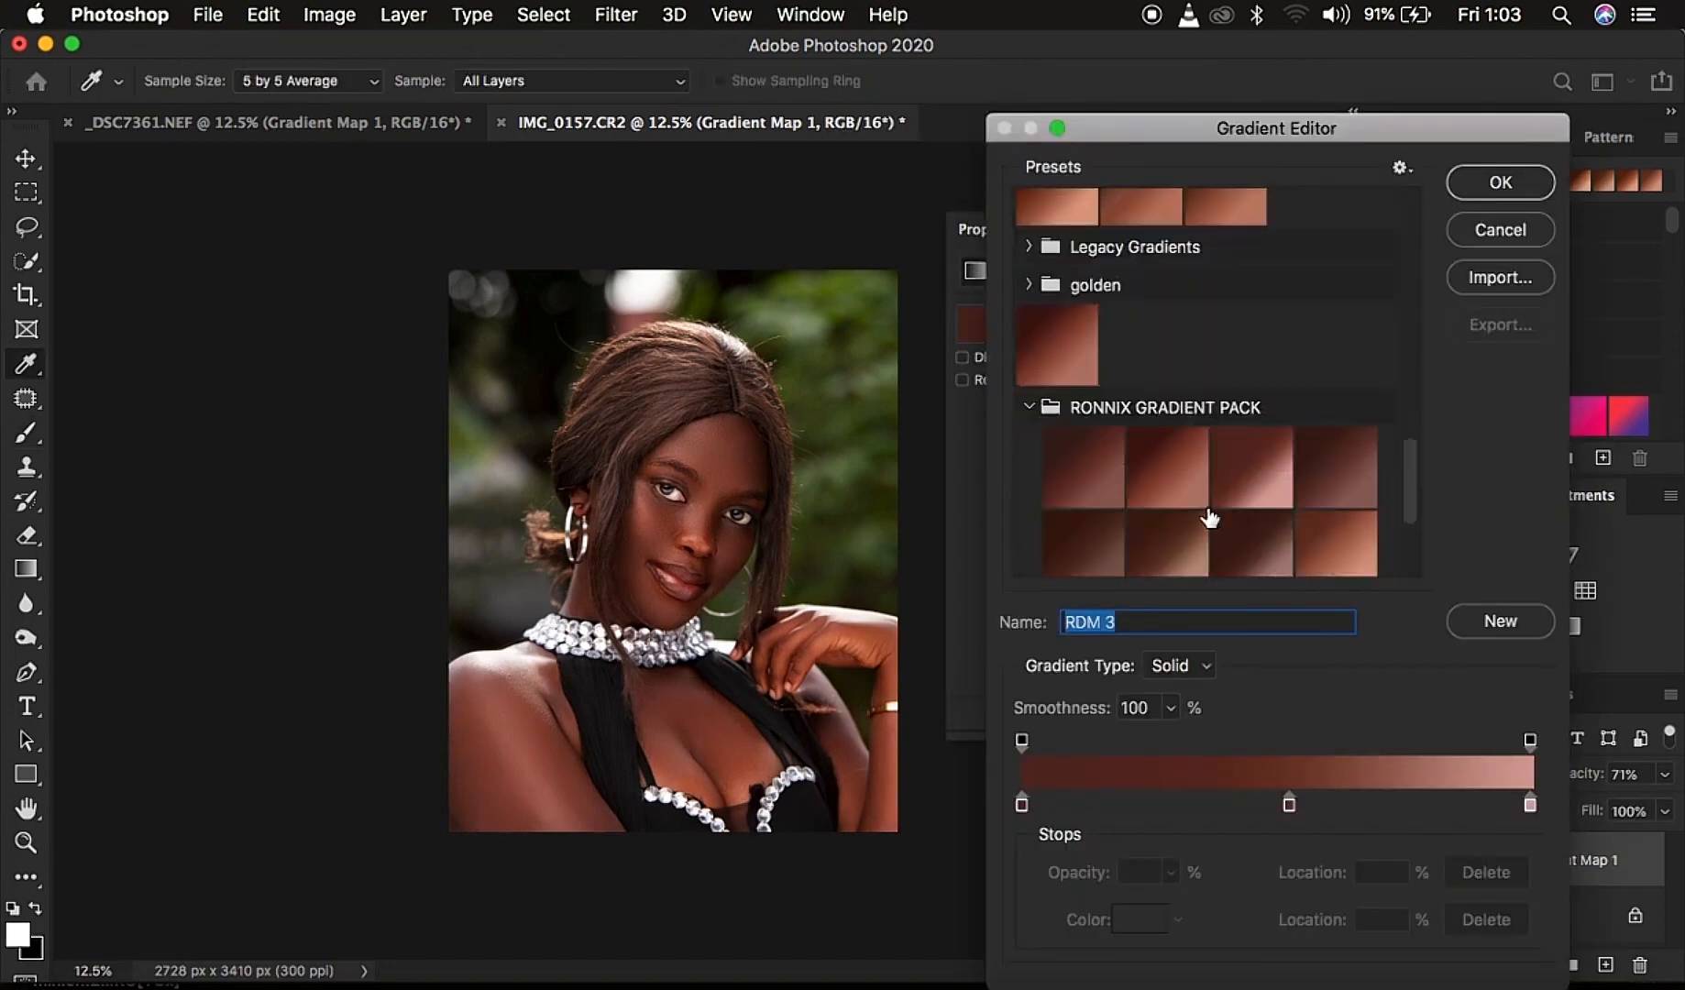
left_click(1096, 510)
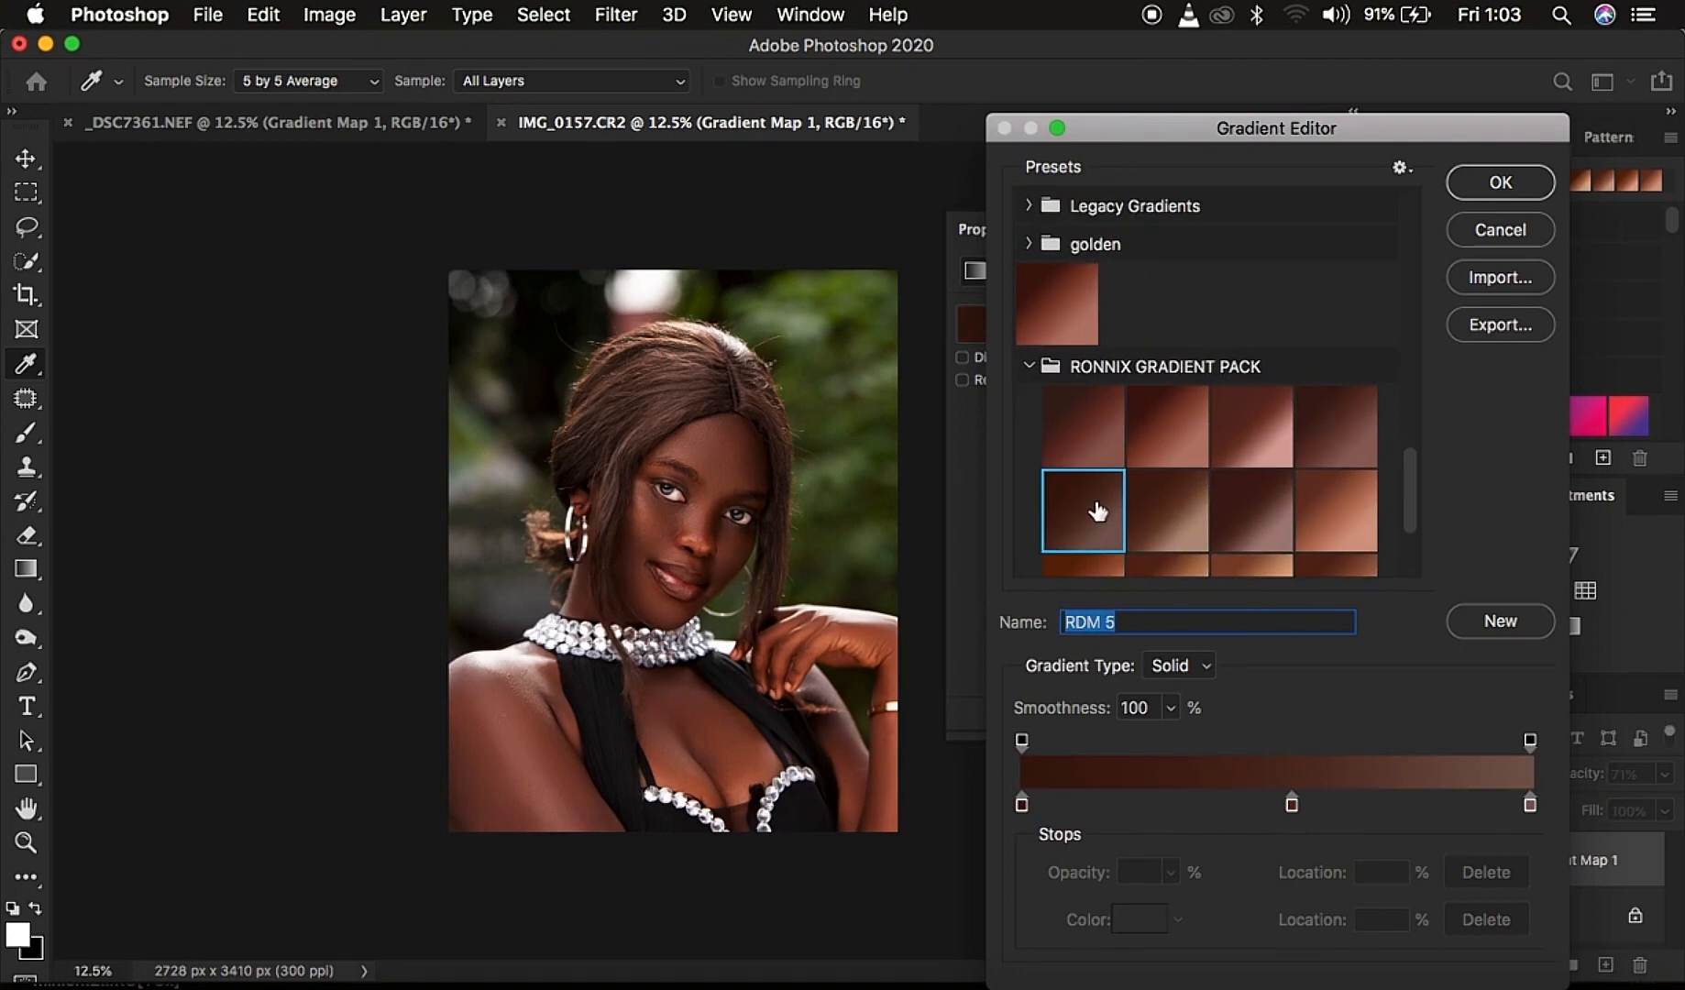
left_click(1162, 510)
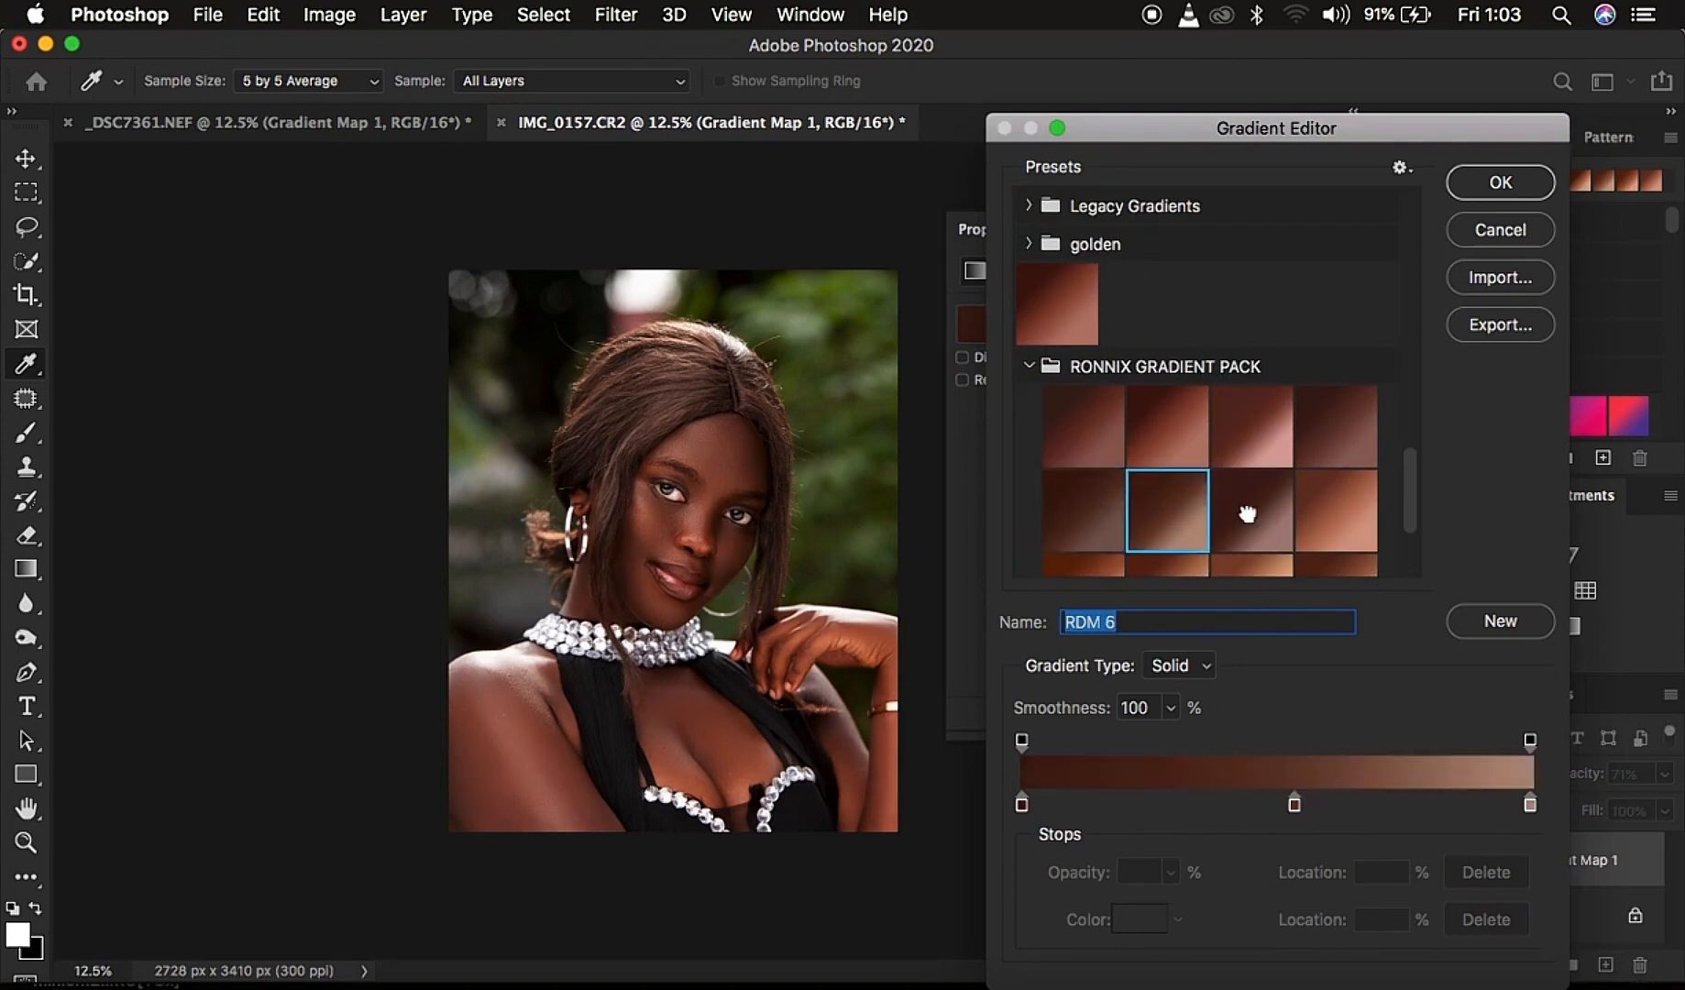
left_click(1250, 519)
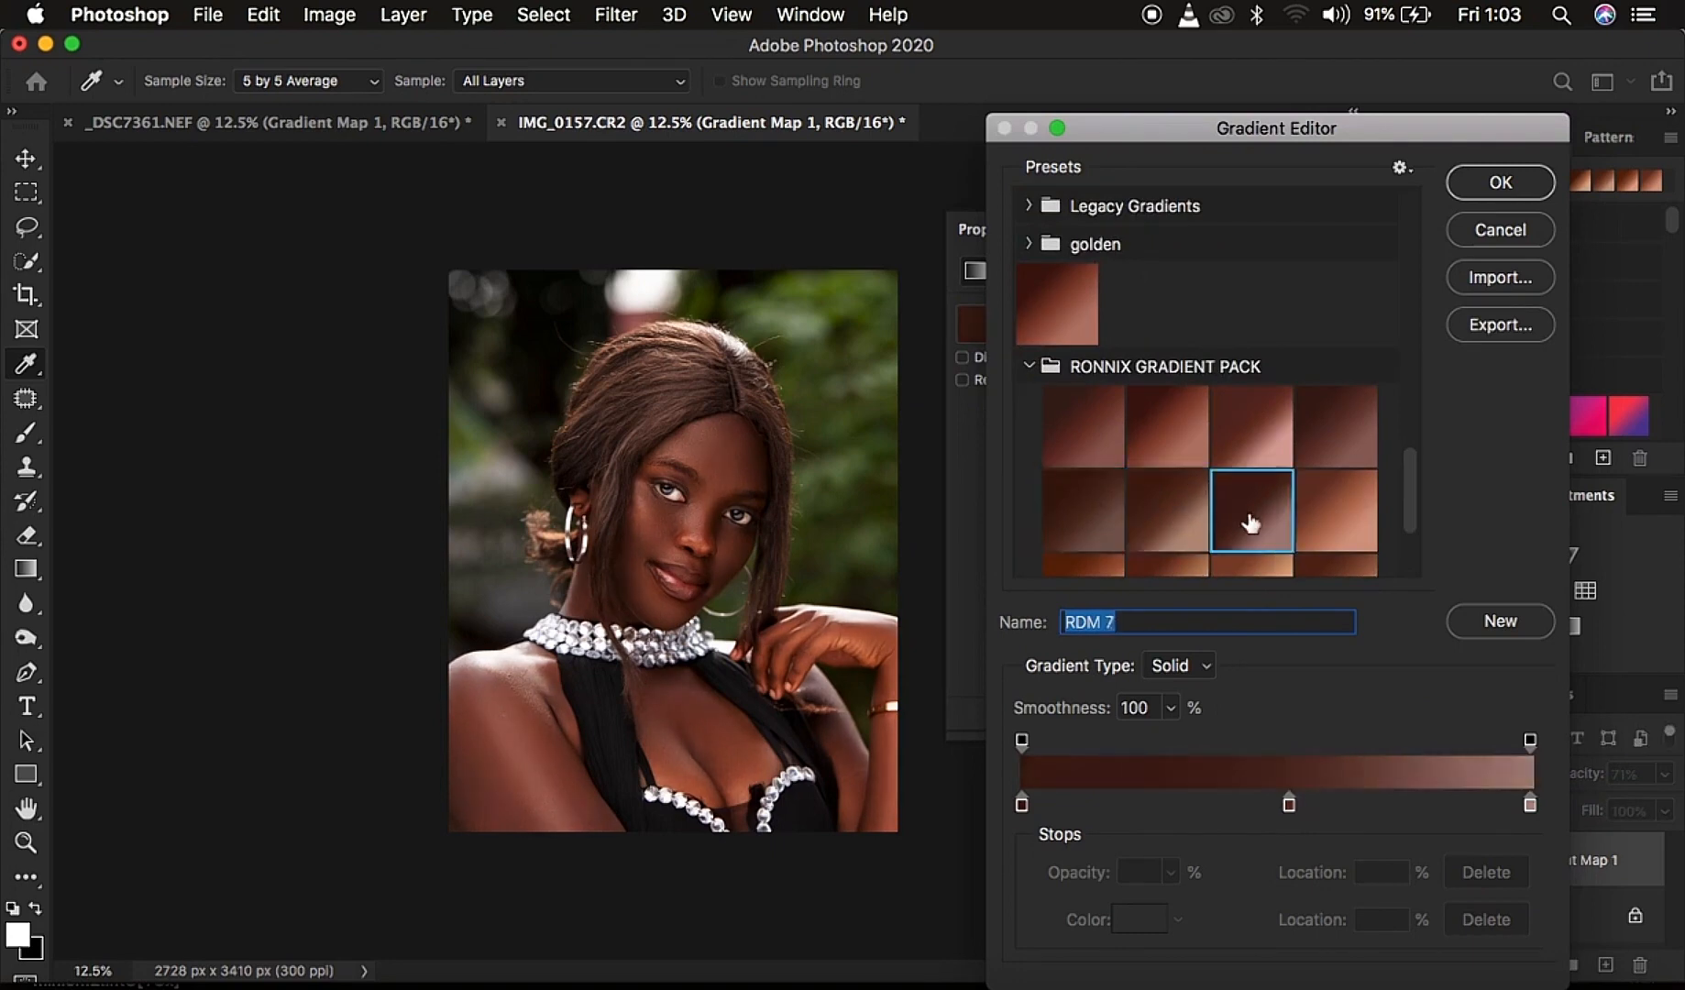
left_click(1335, 530)
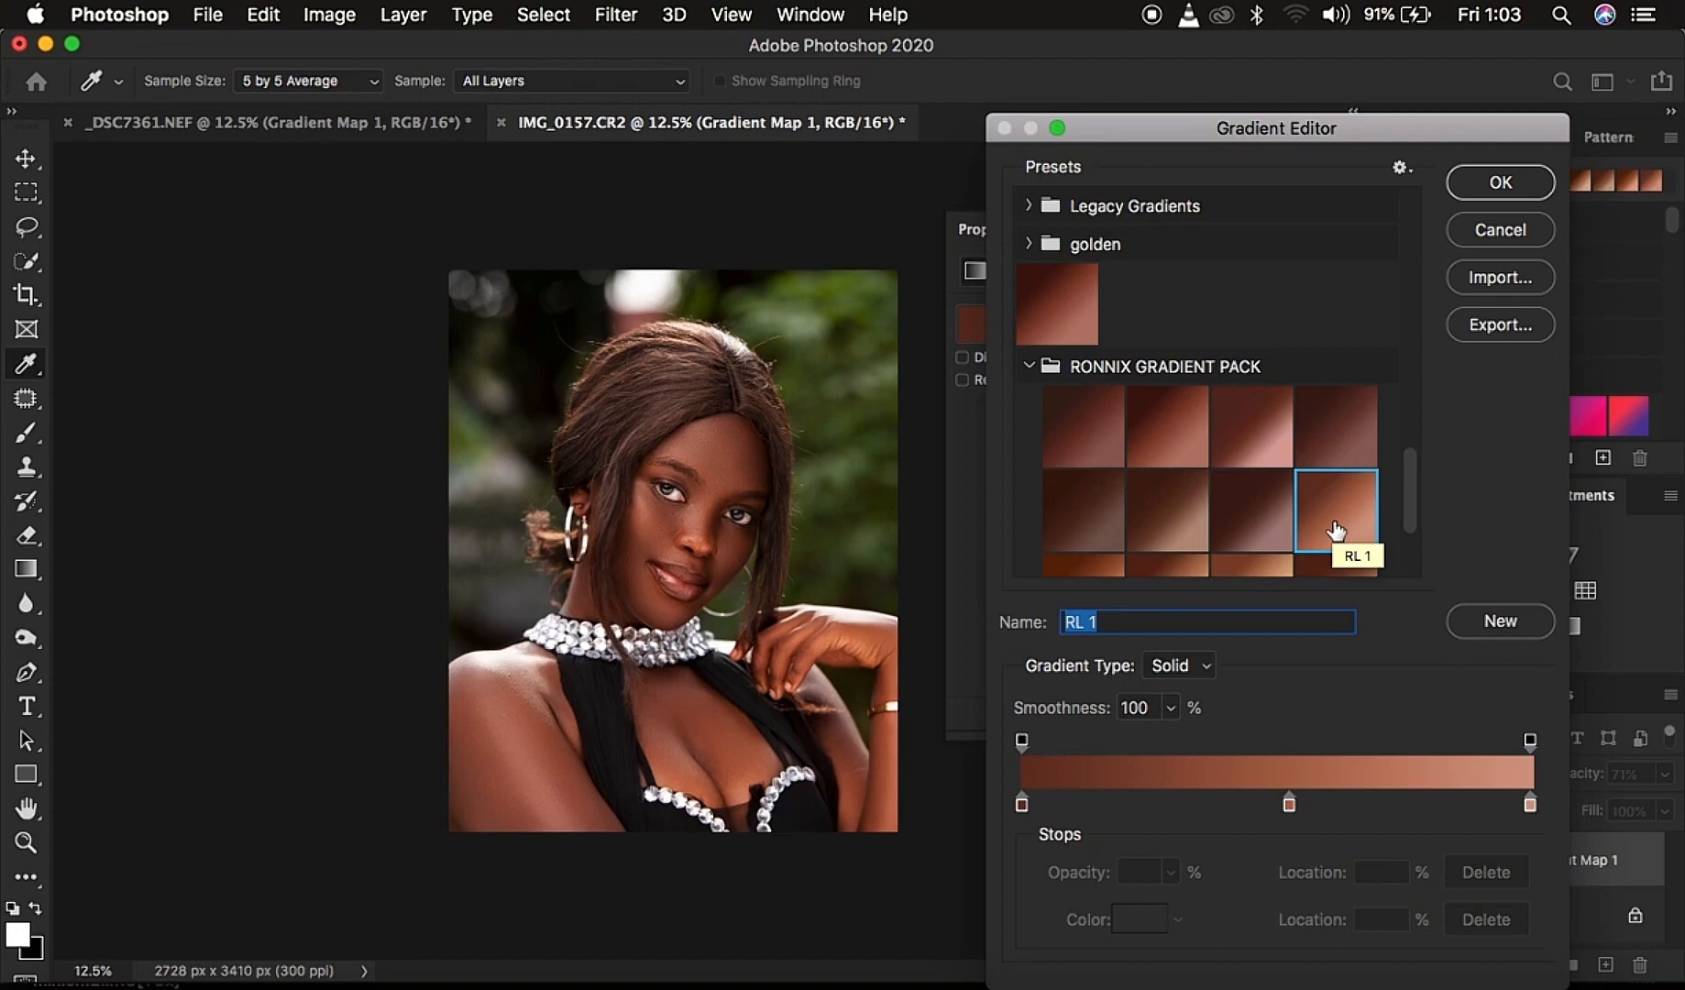
left_click(1502, 180)
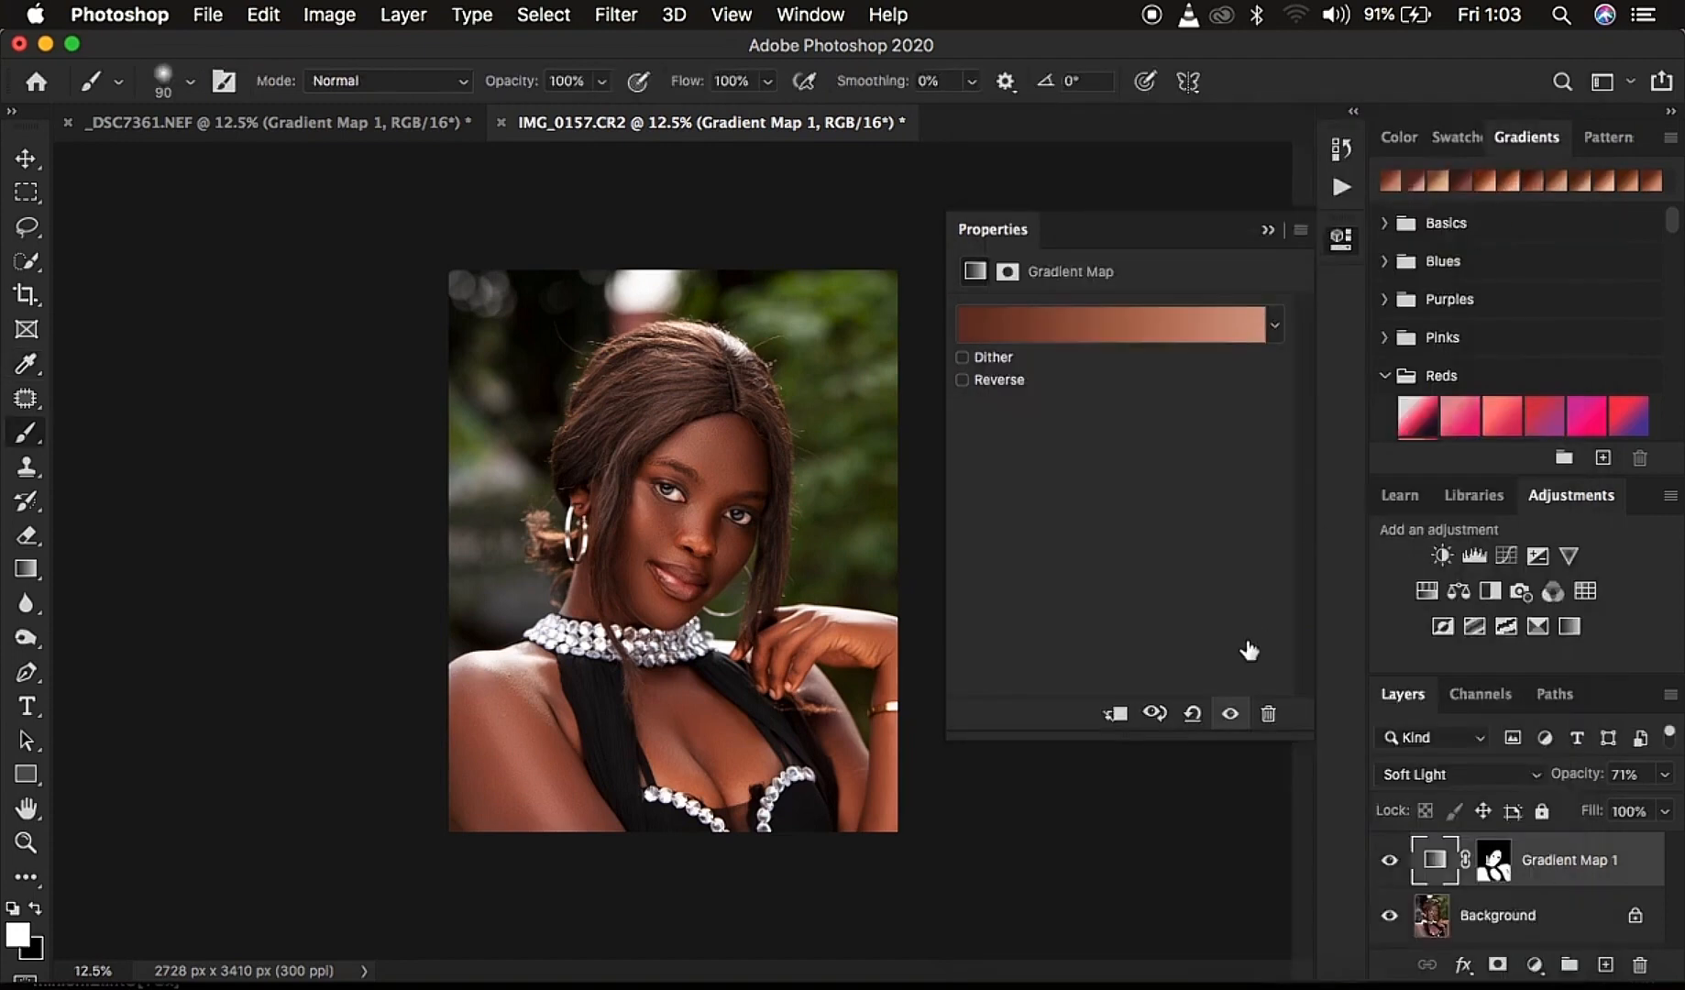
left_click(1278, 234)
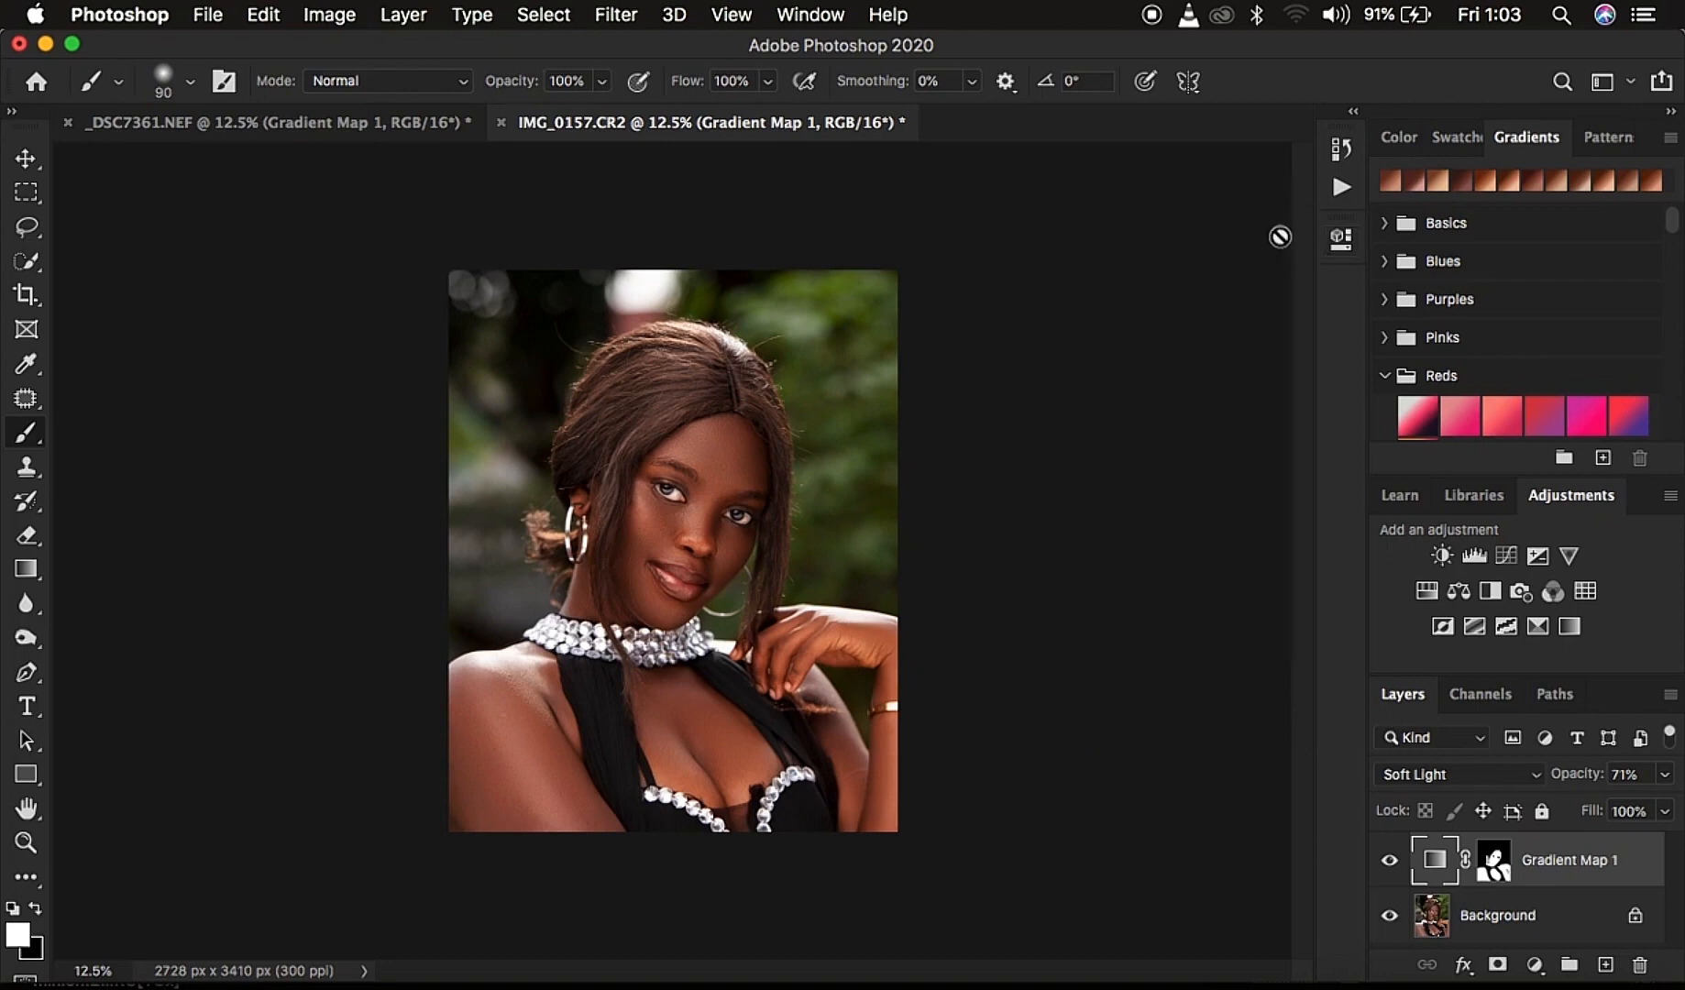